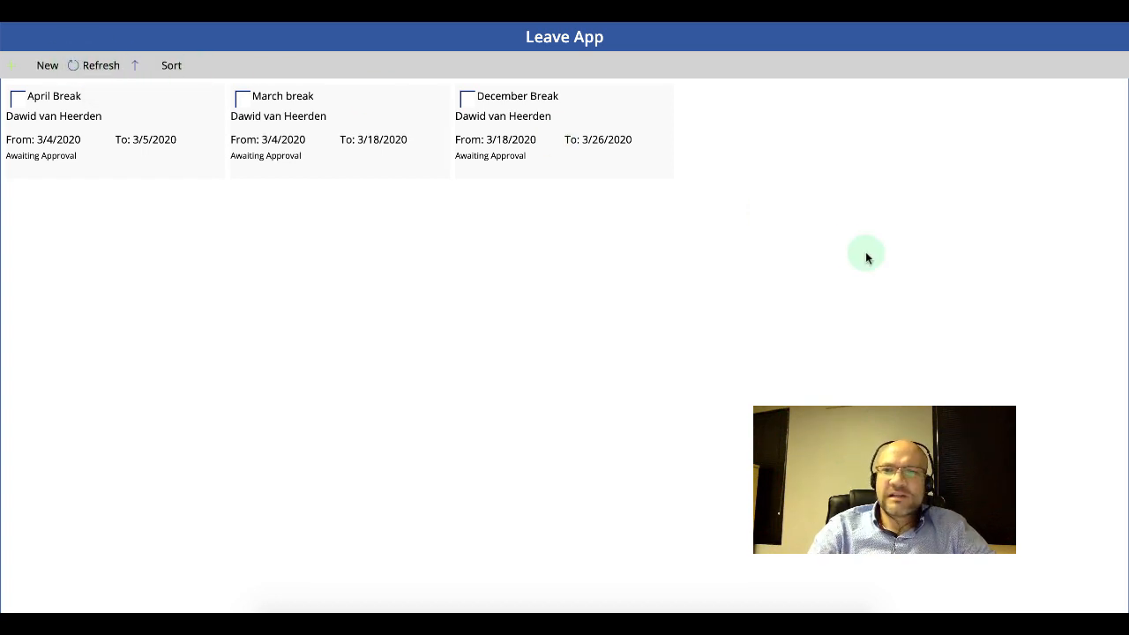
Start a new leave request and enter the title July Break.
left_click(44, 64)
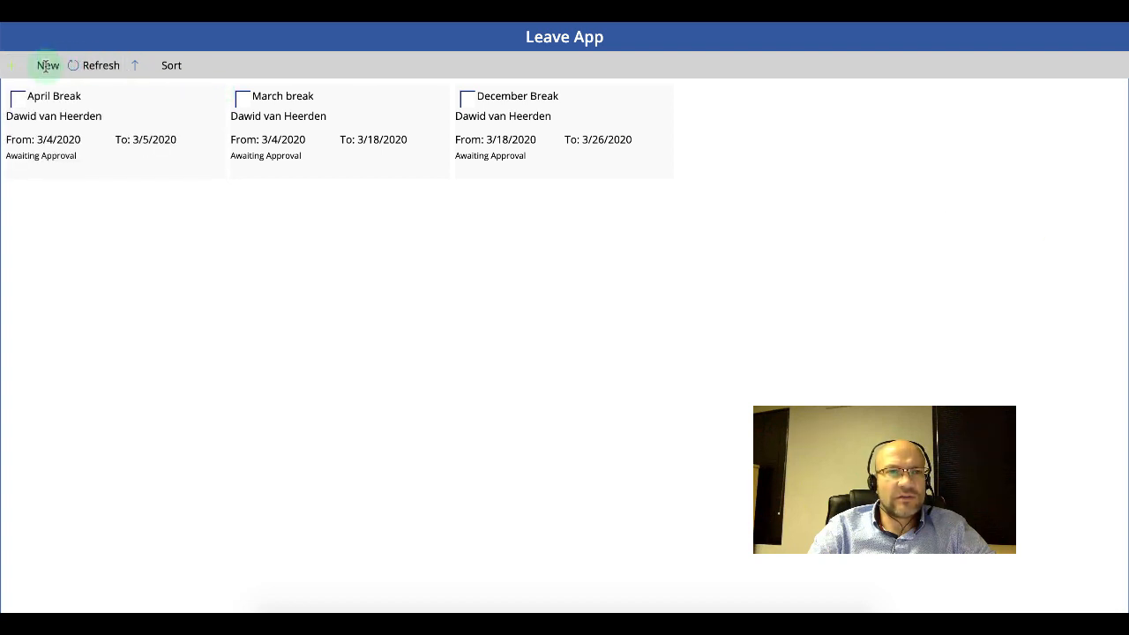
left_click(178, 118)
type("Ju")
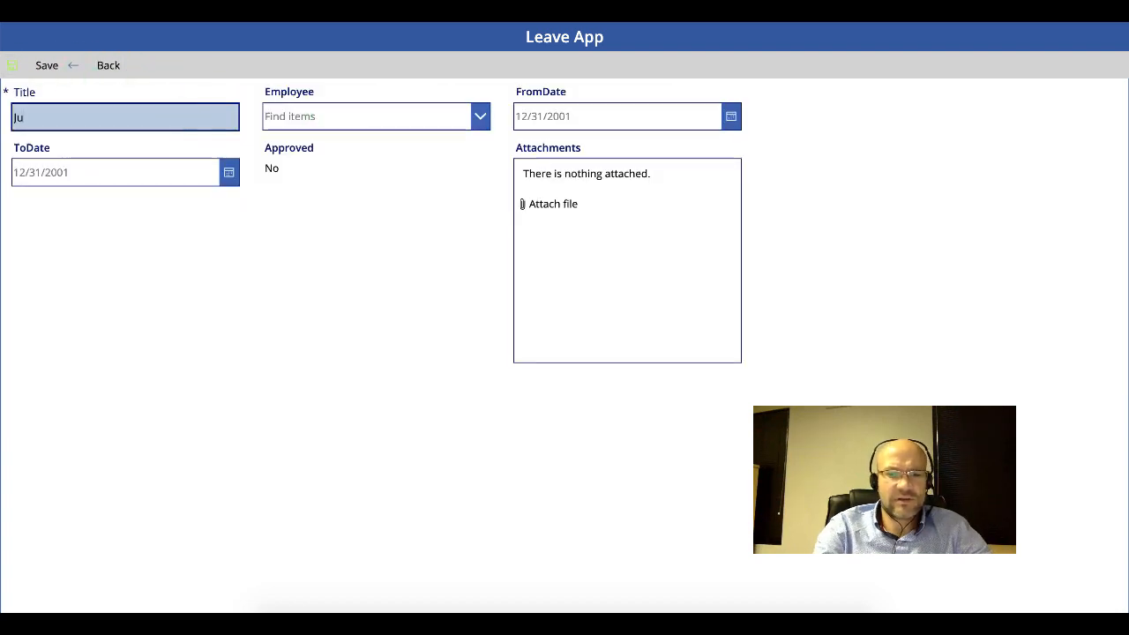
type("ly Braak")
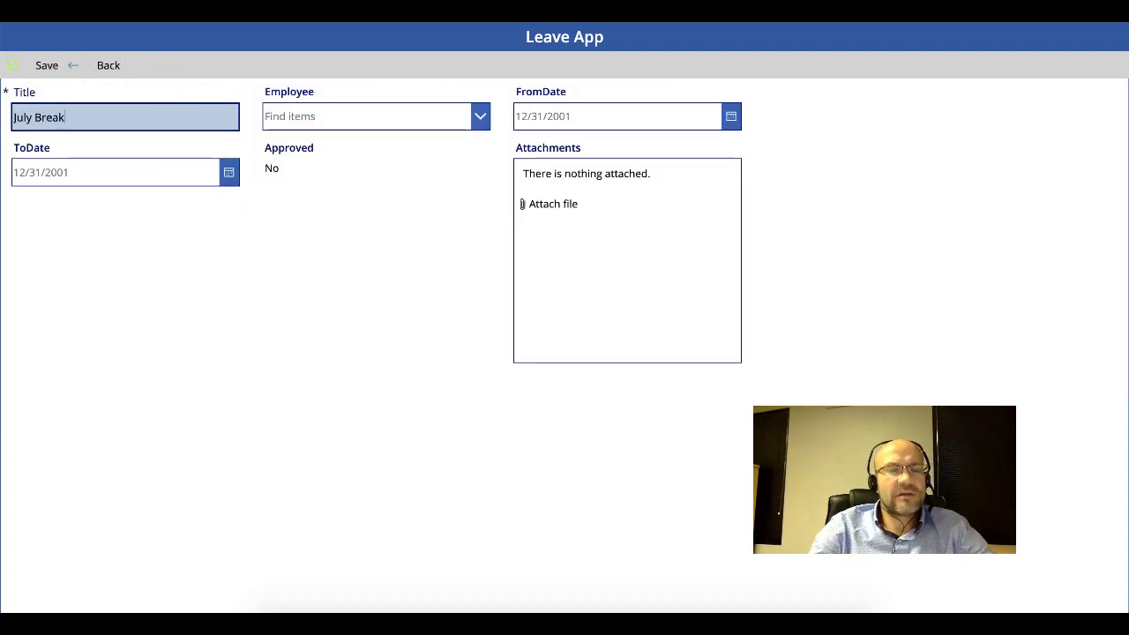
Search for and select the employee for the leave request.
left_click(479, 121)
type("dawid")
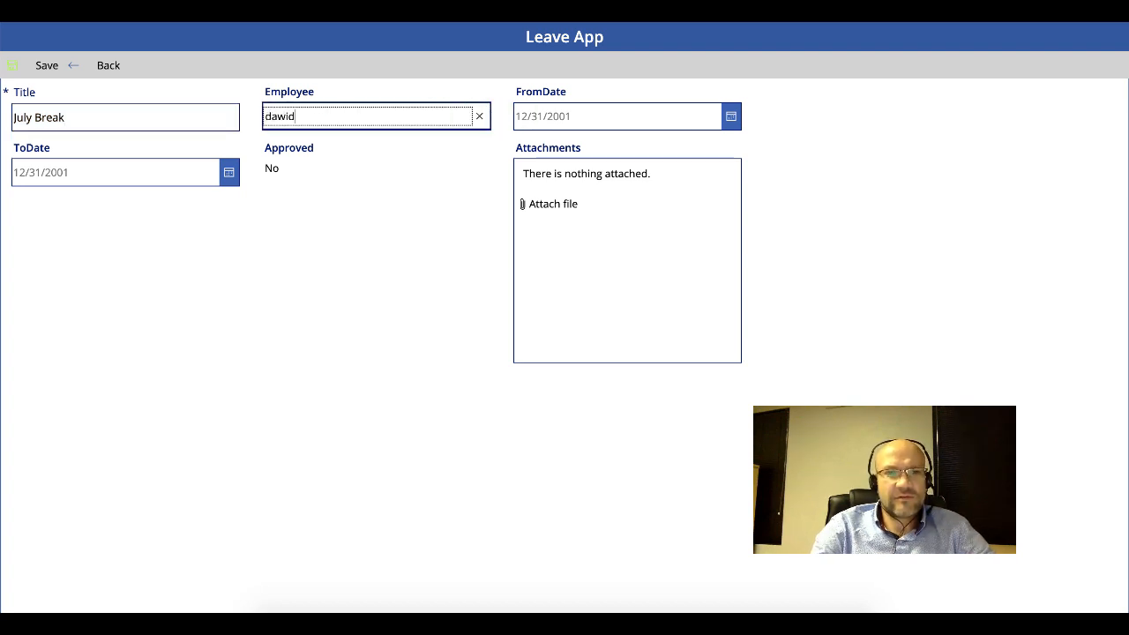
left_click(298, 150)
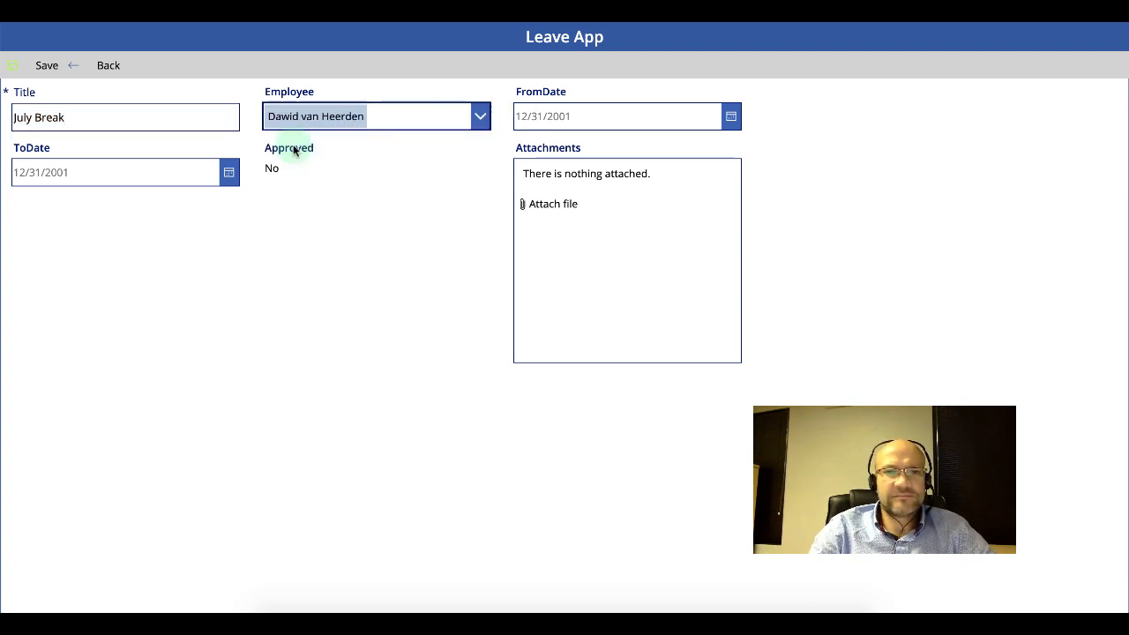
Set the from date to 3/18/2020 and the to date to 3/26/2020, and save the request.
left_click(731, 115)
left_click(613, 283)
left_click(653, 358)
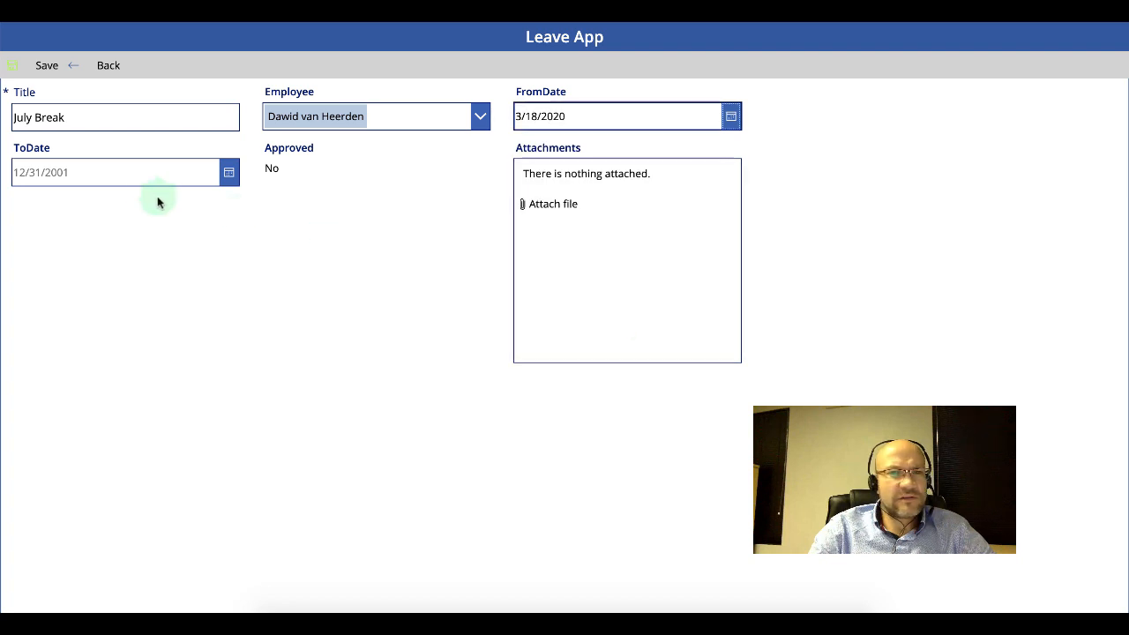
left_click(229, 172)
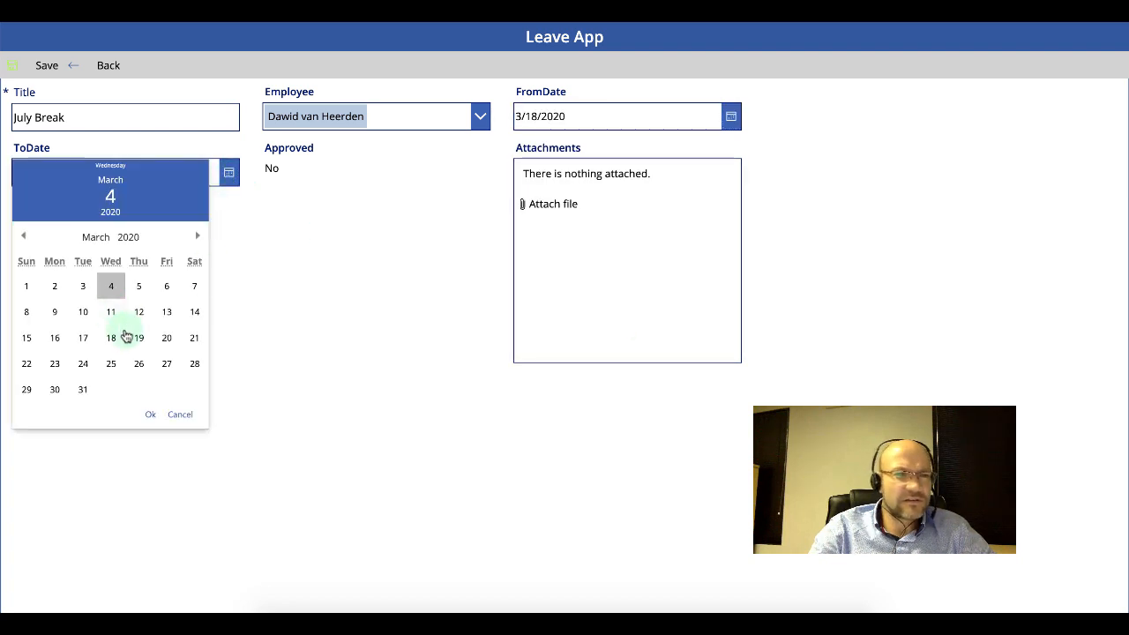
left_click(139, 362)
left_click(147, 413)
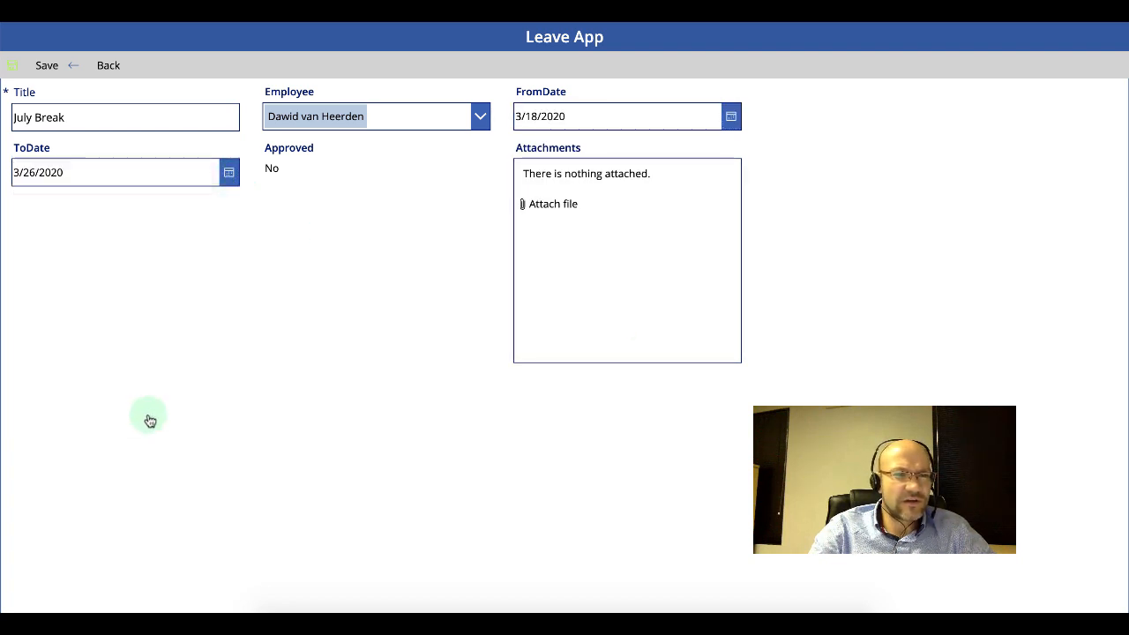
left_click(44, 66)
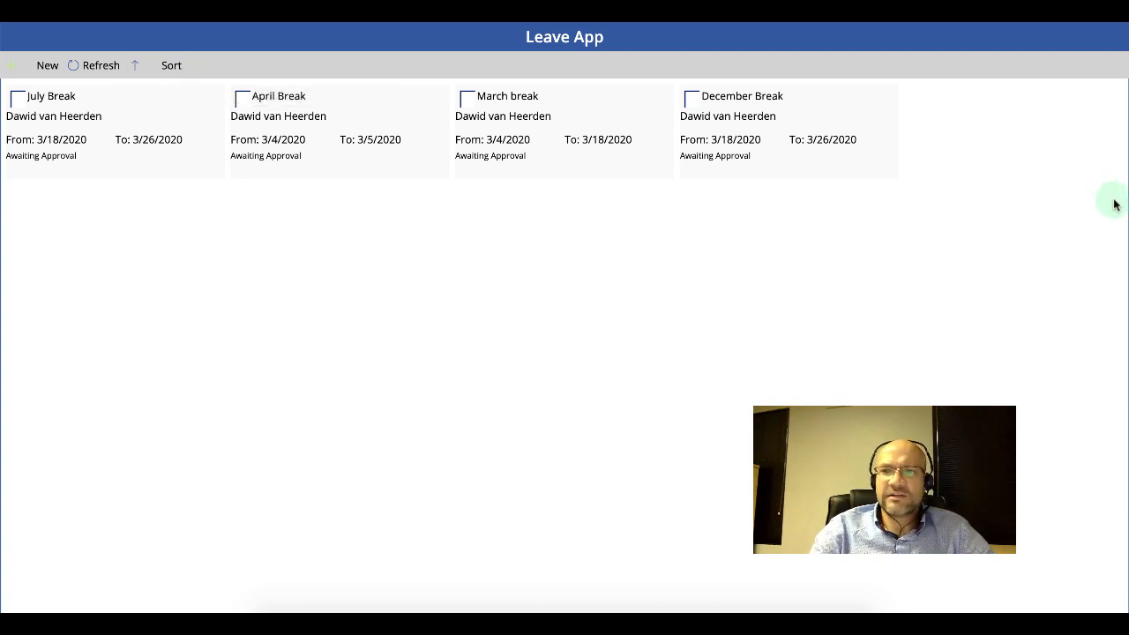
Narrow the app window to phone width and approve the July Break request.
left_click_drag(1124, 229, 392, 327)
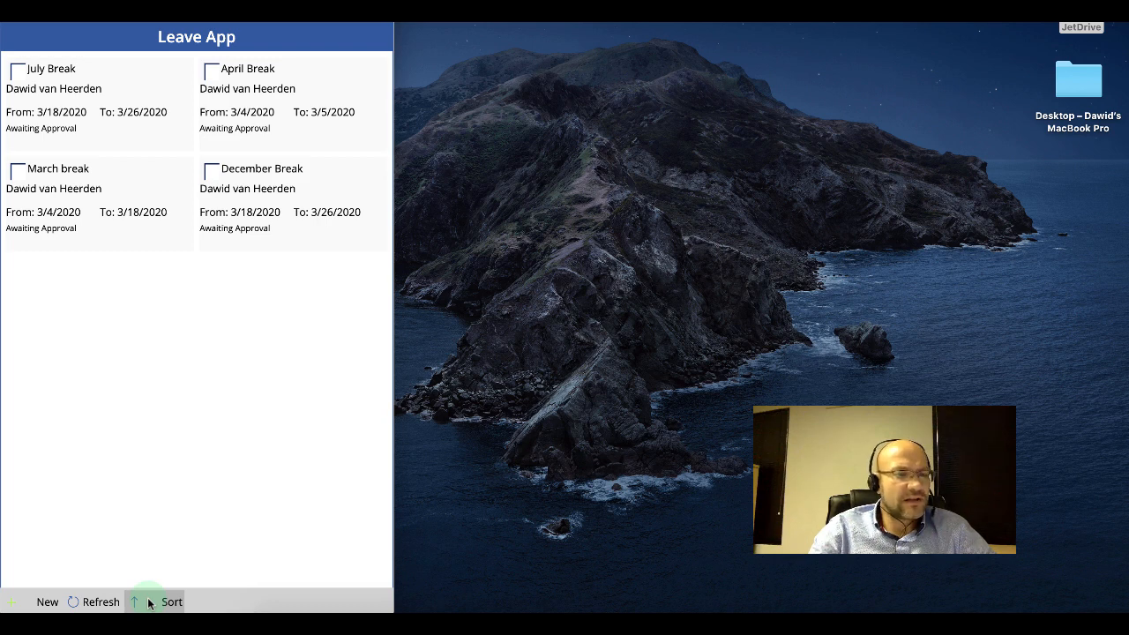
left_click(16, 71)
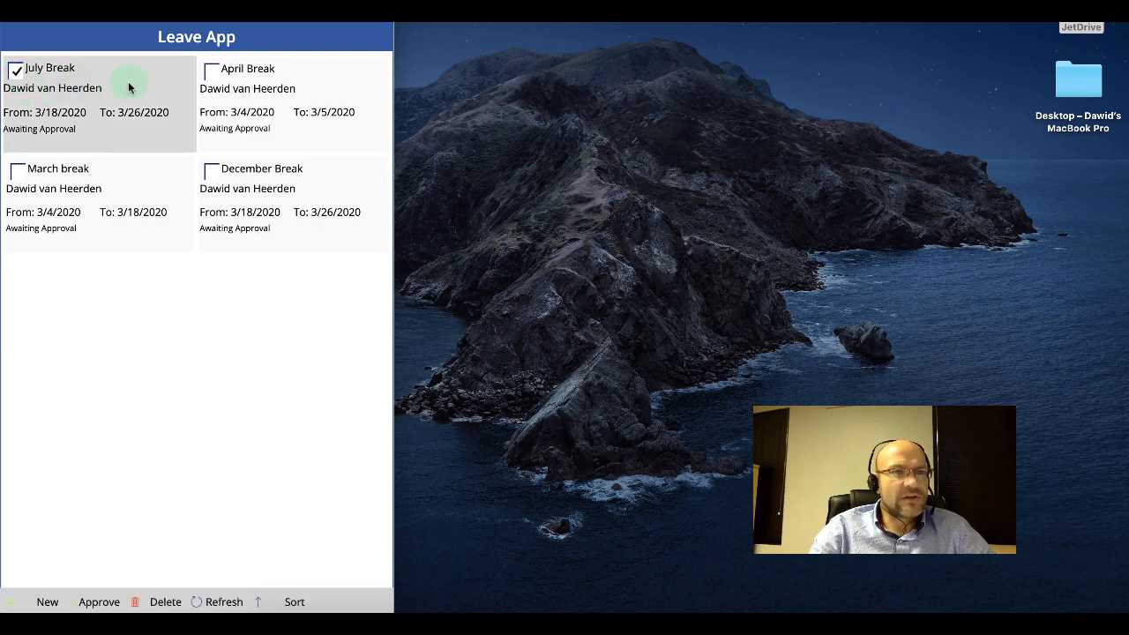
left_click(95, 602)
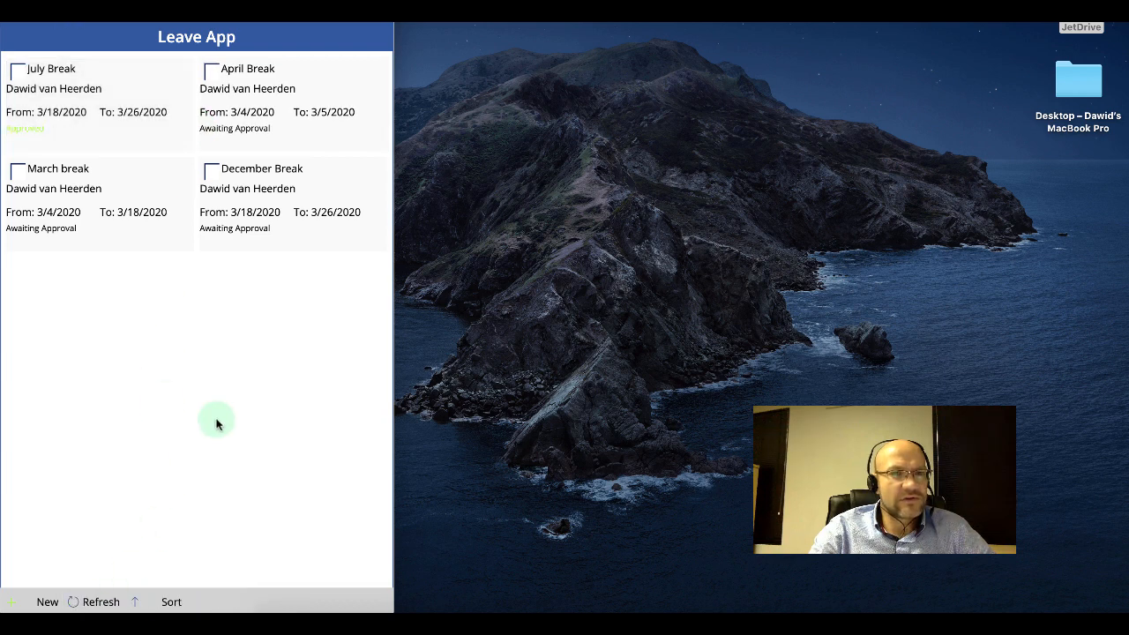
Reverse the sort order of the requests and tick the April Break request.
left_click(166, 598)
left_click(17, 169)
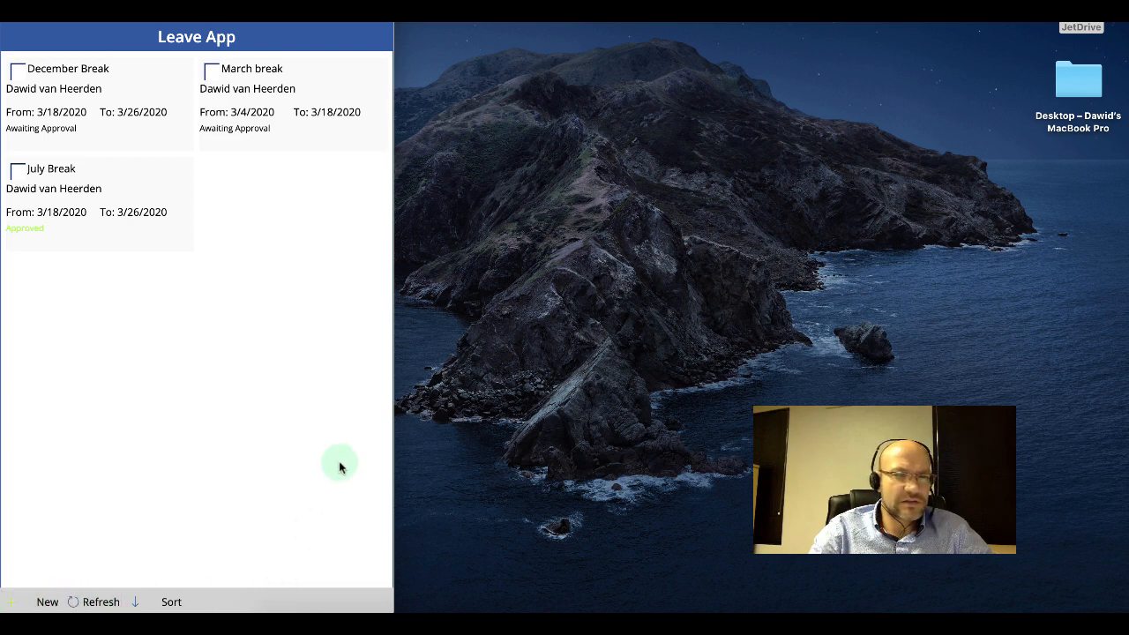
left_click_drag(394, 362, 605, 362)
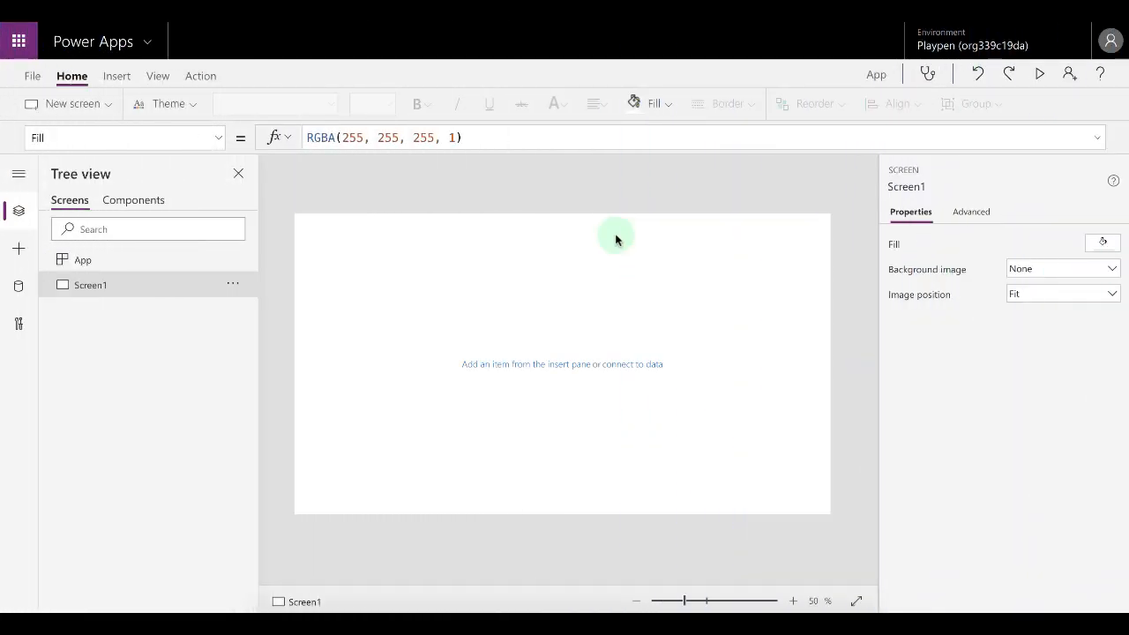
Insert a label and stretch it across the full width of the screen's top.
left_click(113, 80)
left_click(163, 108)
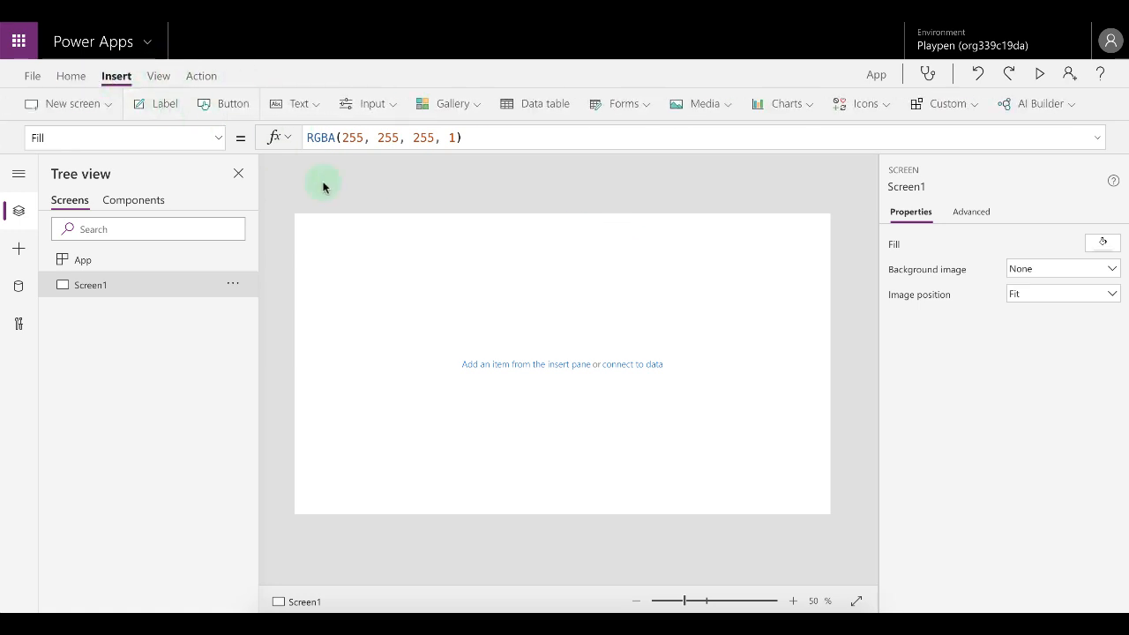
left_click_drag(355, 239, 834, 239)
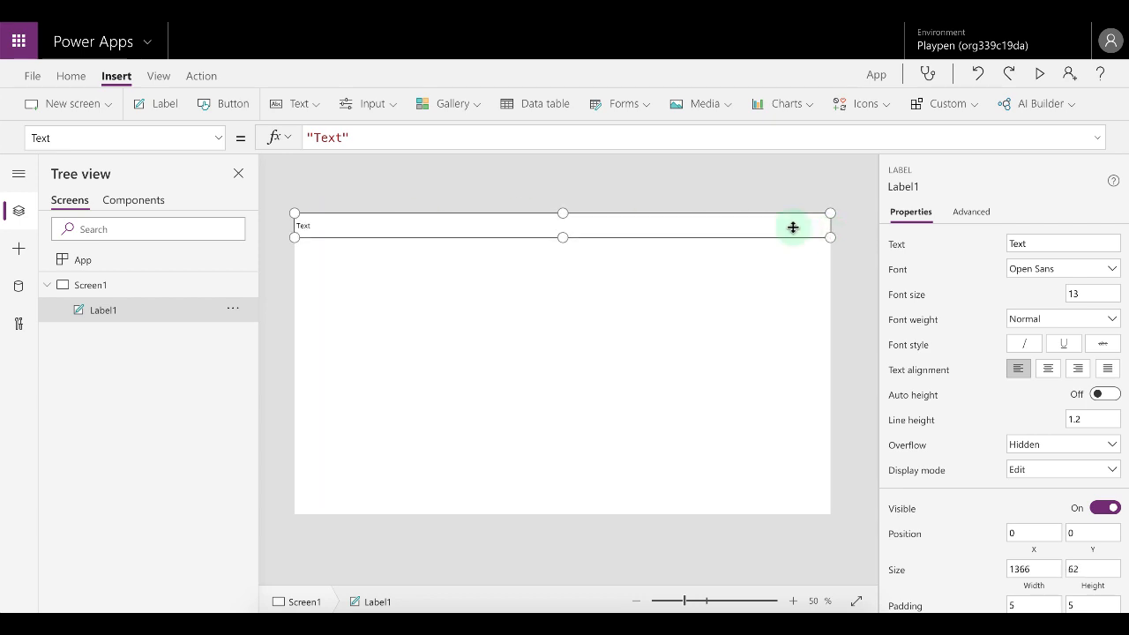
Set the label's Color property to White.
left_click(218, 139)
scroll(126, 202, "up", 10)
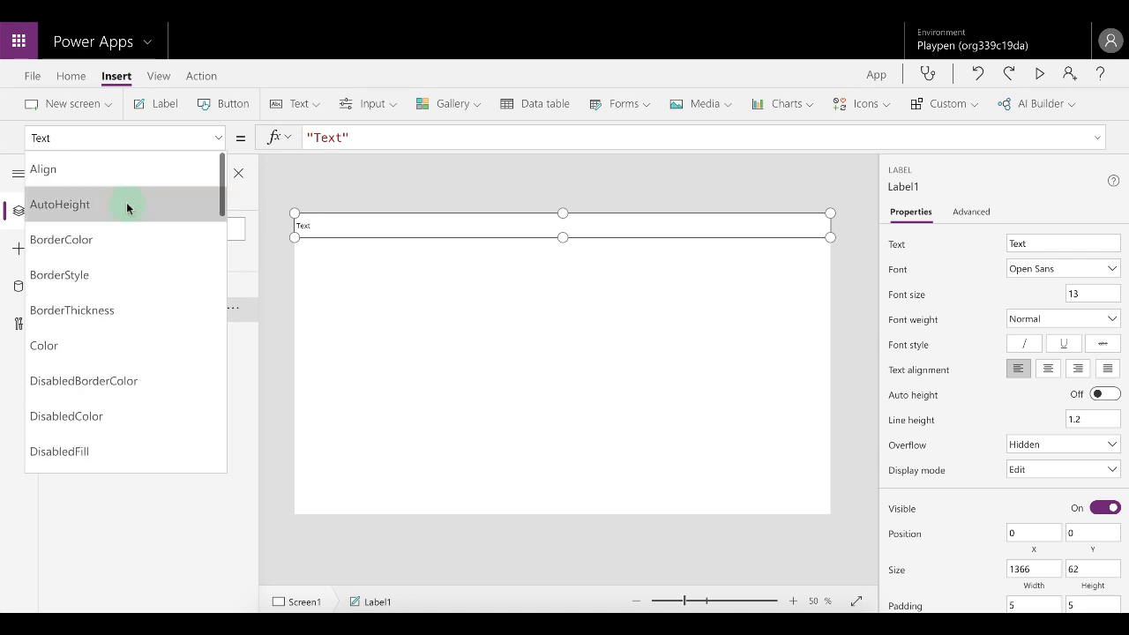
scroll(71, 320, "down", 1)
left_click(76, 275)
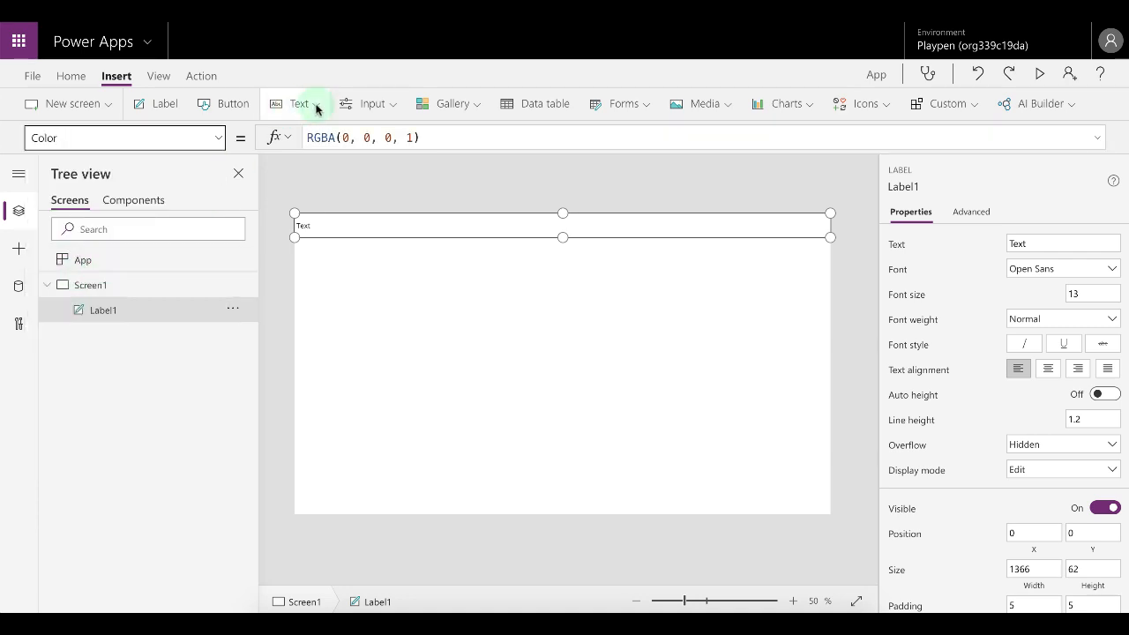
left_click_drag(421, 137, 209, 131)
type("White")
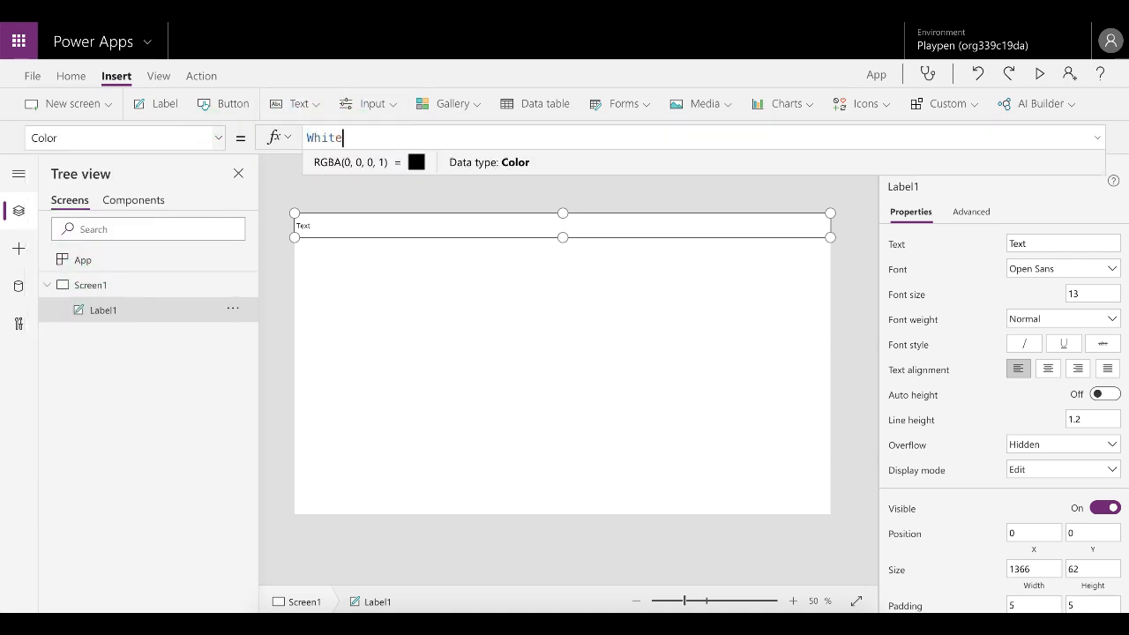
left_click(318, 186)
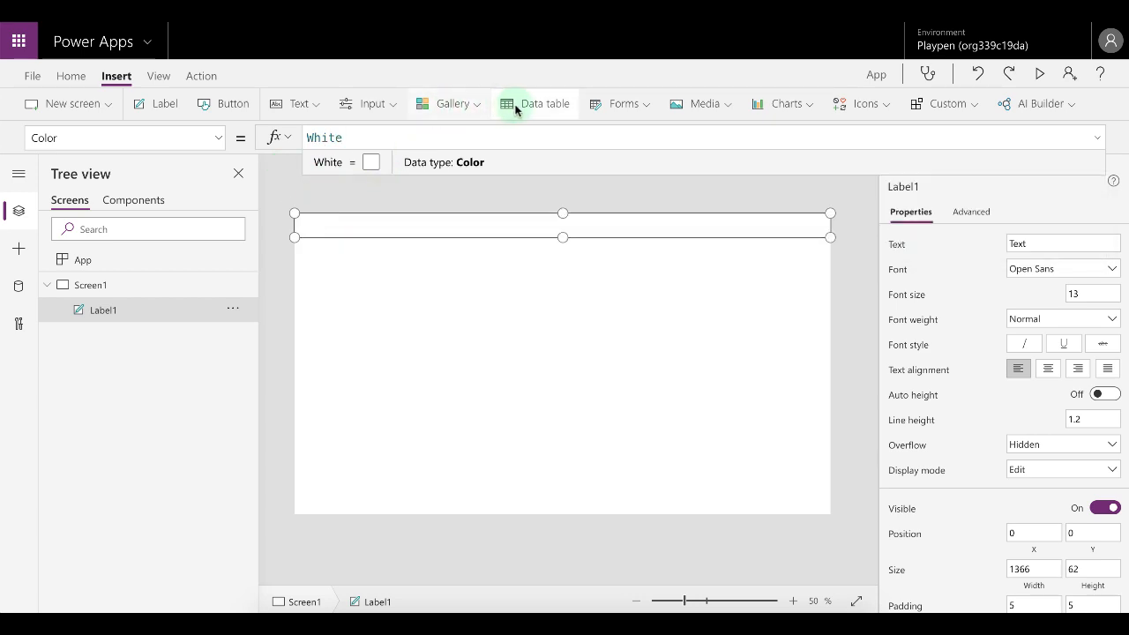
Center-align the label text and set its font size to 20.
left_click(73, 76)
left_click(602, 106)
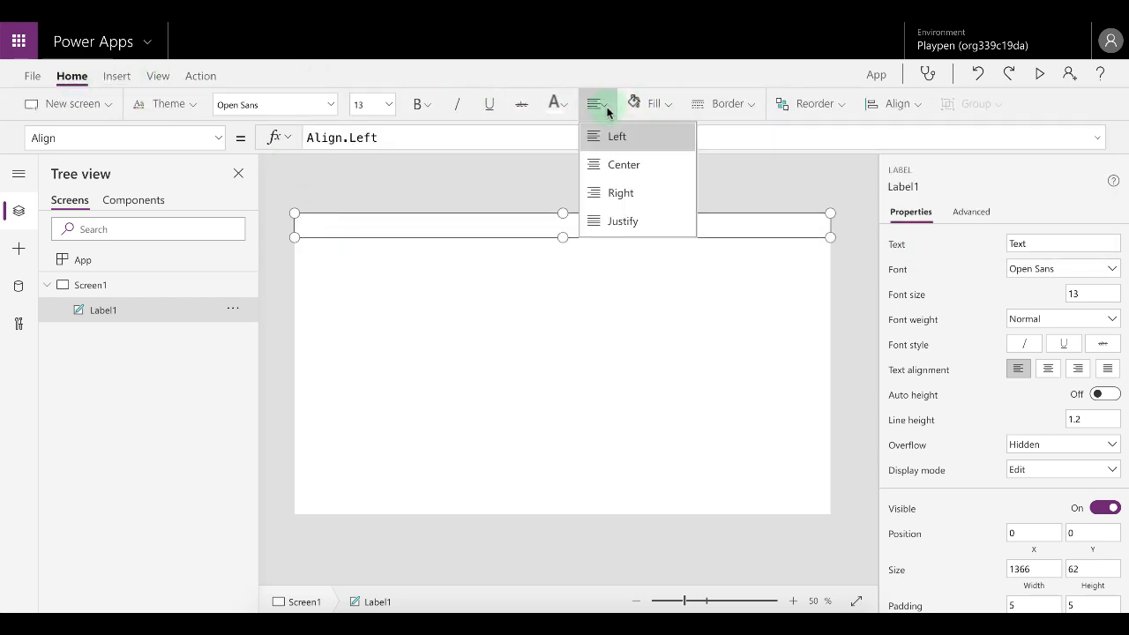
left_click(626, 166)
left_click(388, 104)
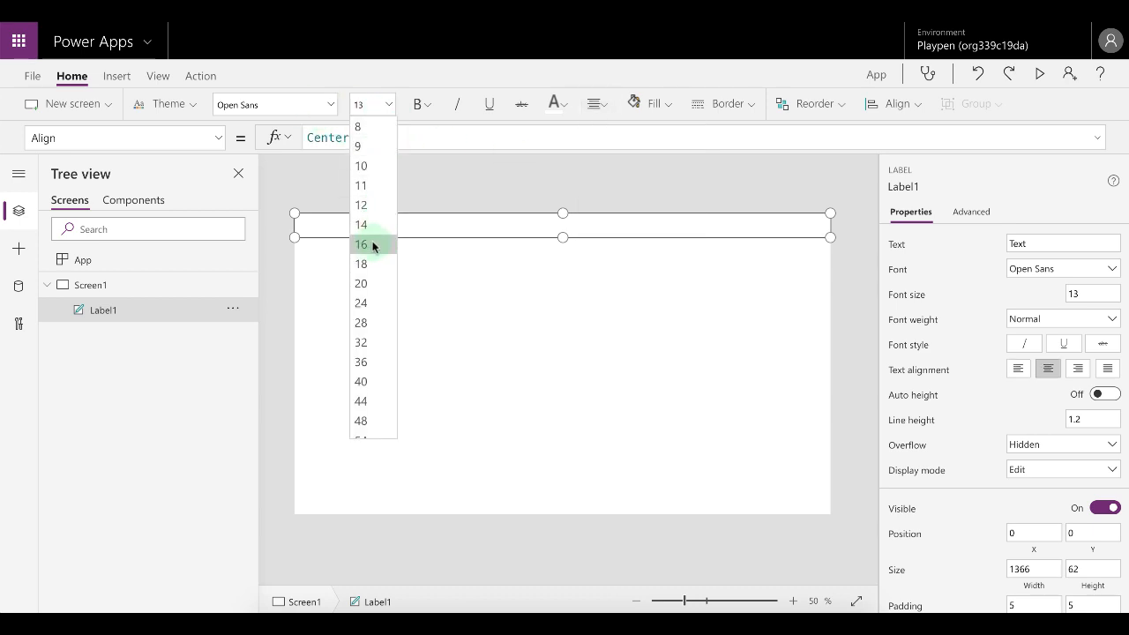
left_click(369, 284)
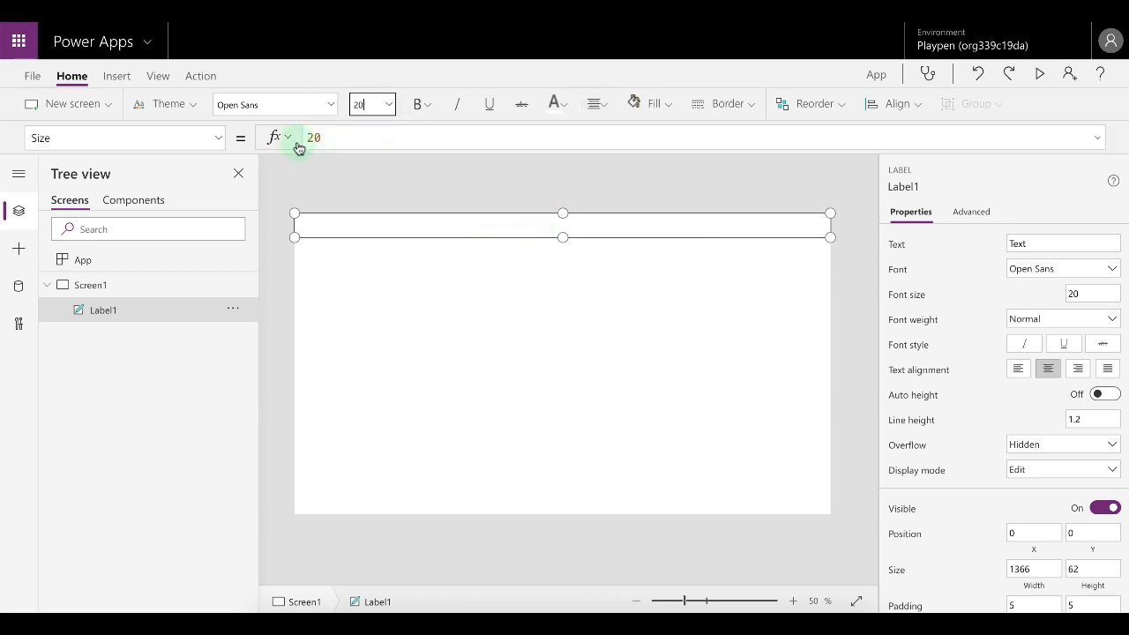
Set the label's Text property to "My App".
left_click(219, 138)
scroll(177, 291, "down", 3)
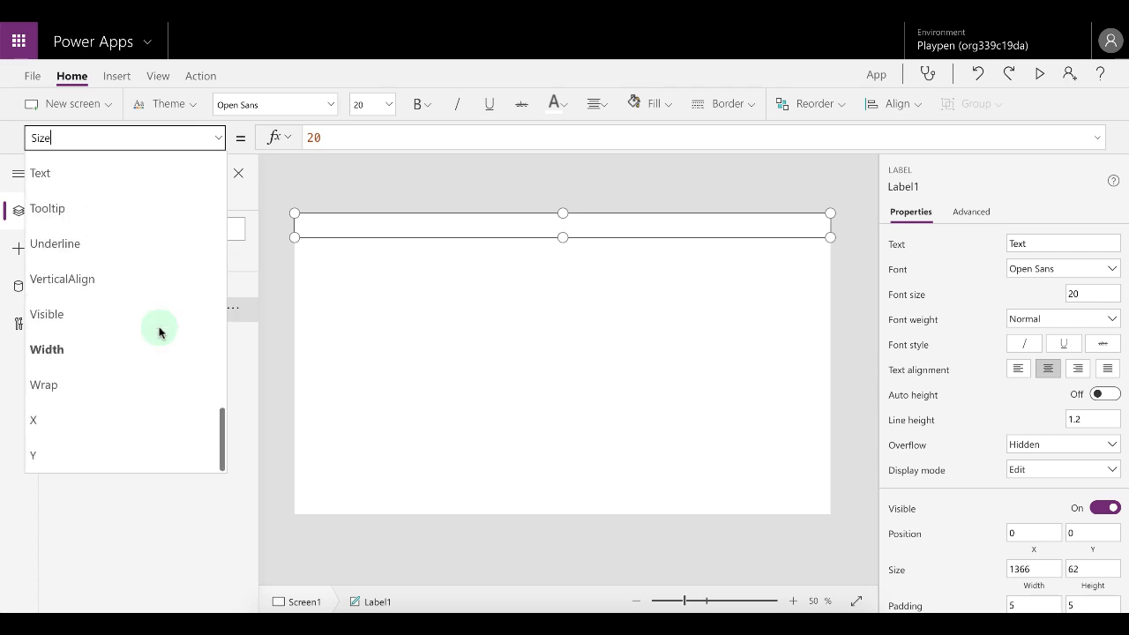
left_click(93, 177)
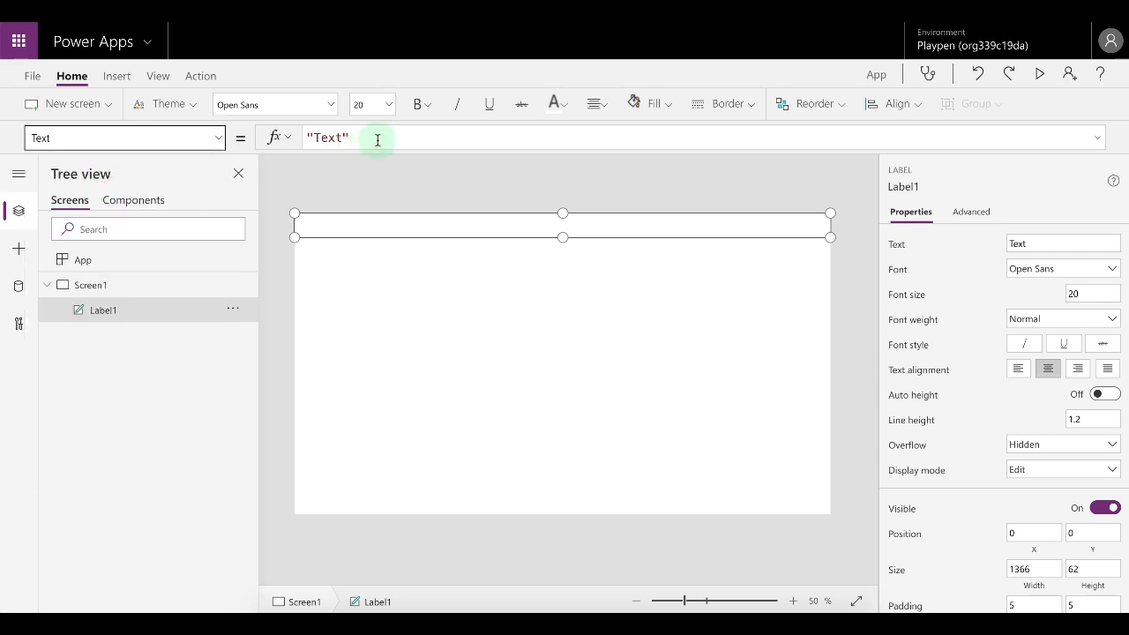
double_click(333, 138)
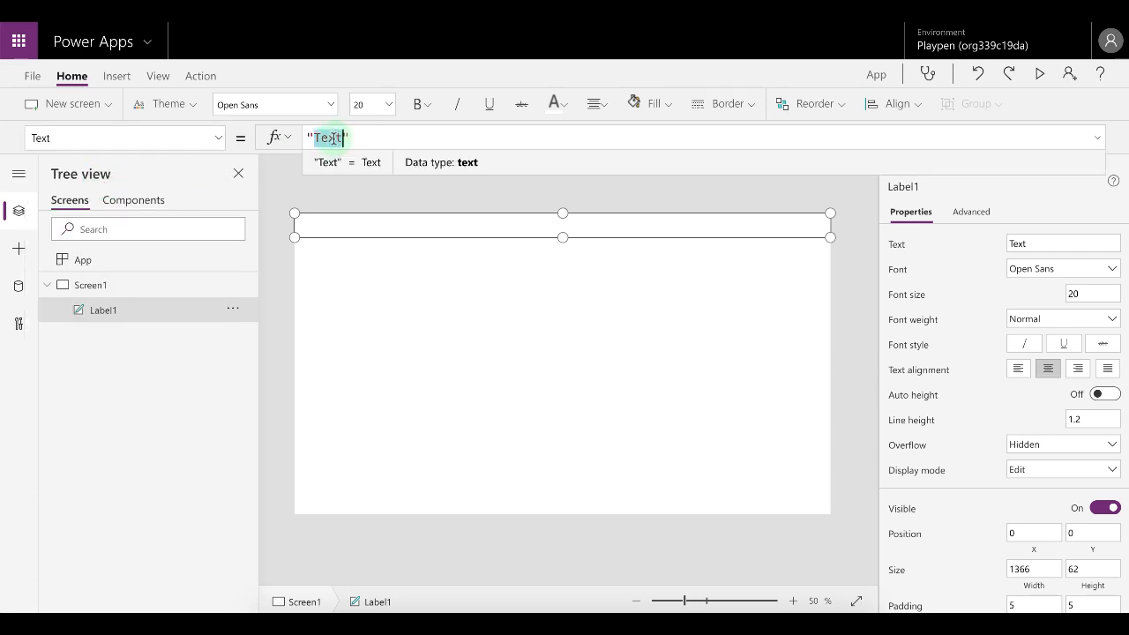
type("My App")
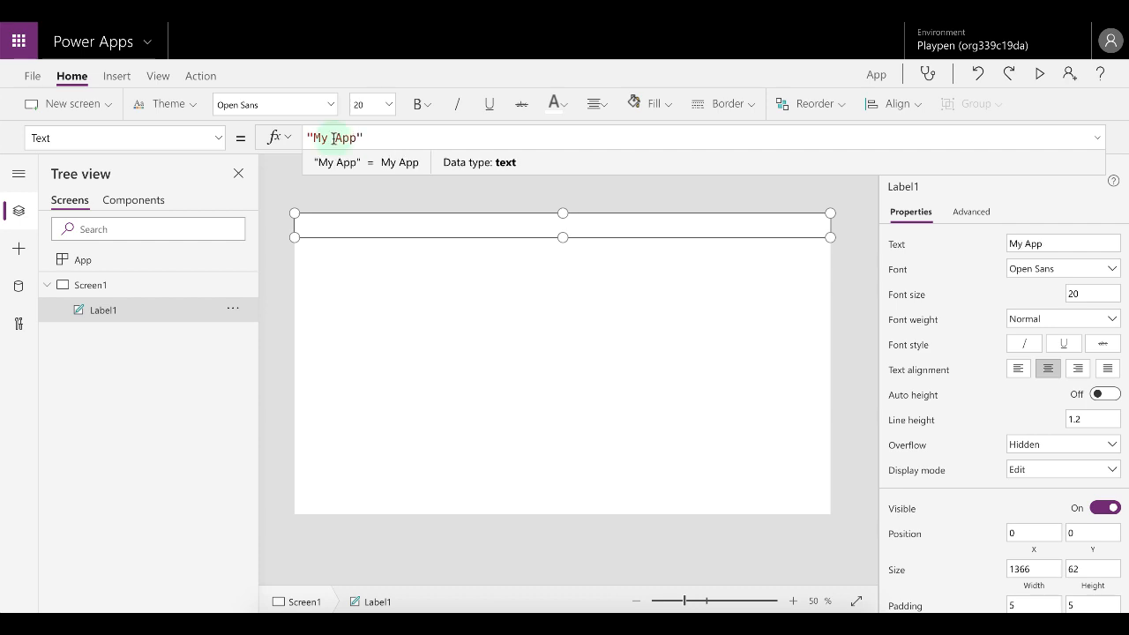
Set the label's Fill to the dark blue theme color.
left_click(218, 137)
scroll(147, 227, "up", 10)
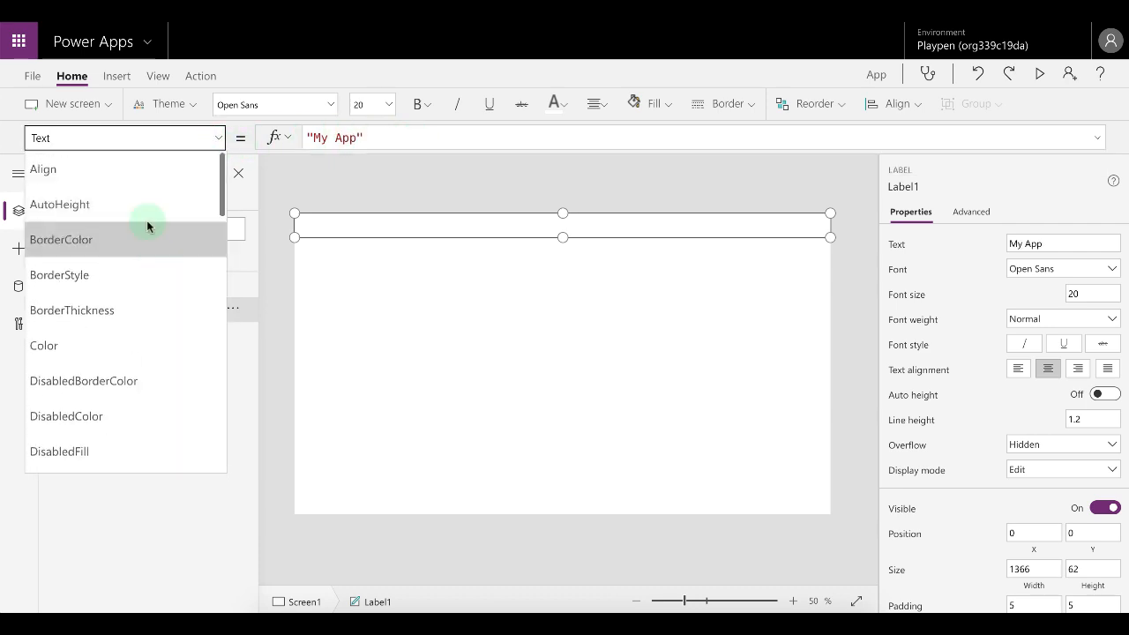
scroll(108, 349, "down", 5)
left_click(72, 310)
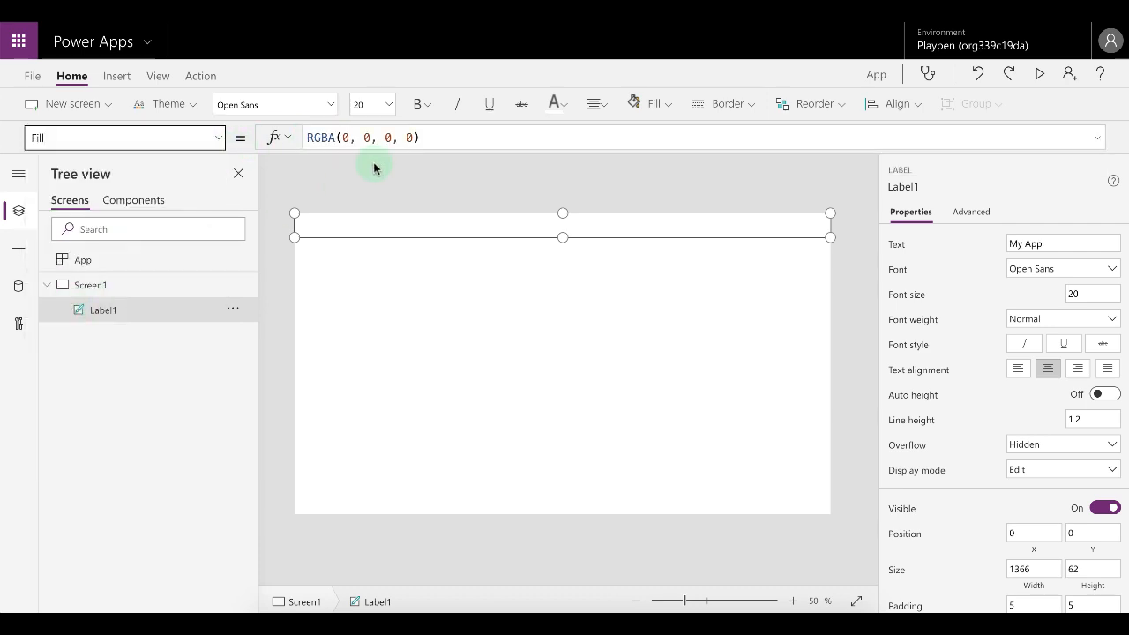
left_click(555, 104)
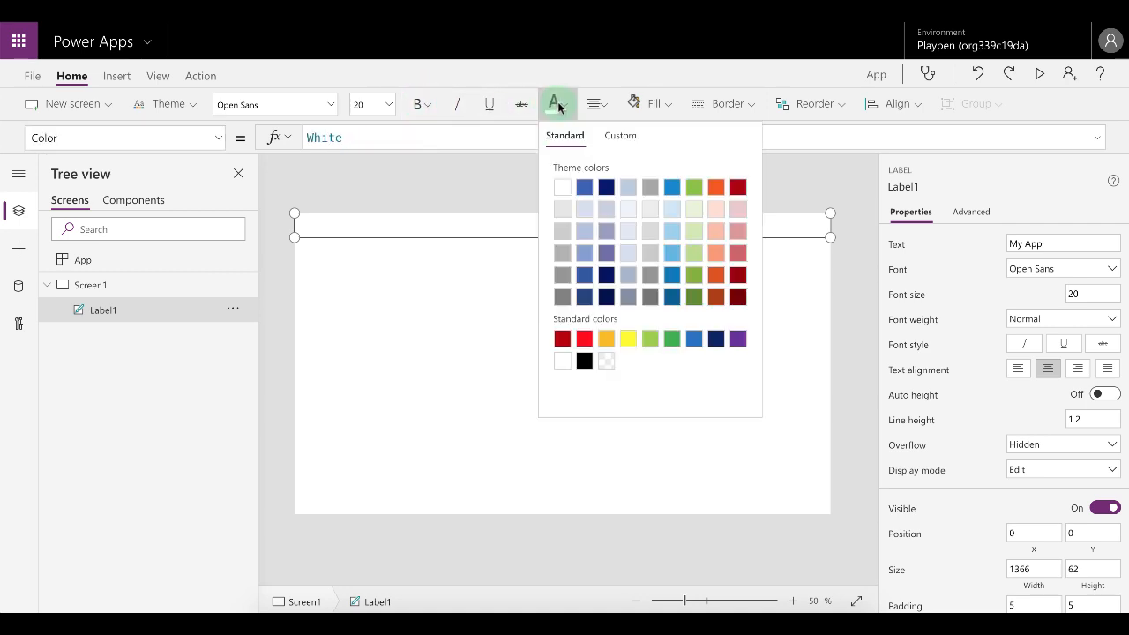
left_click(651, 104)
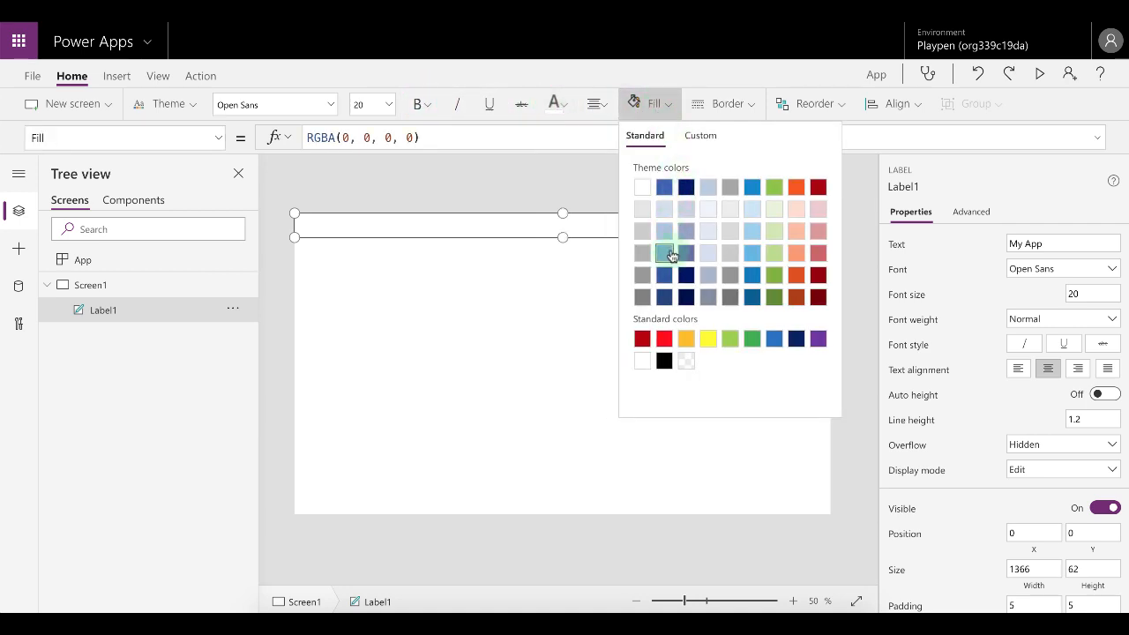
left_click(665, 187)
left_click(681, 271)
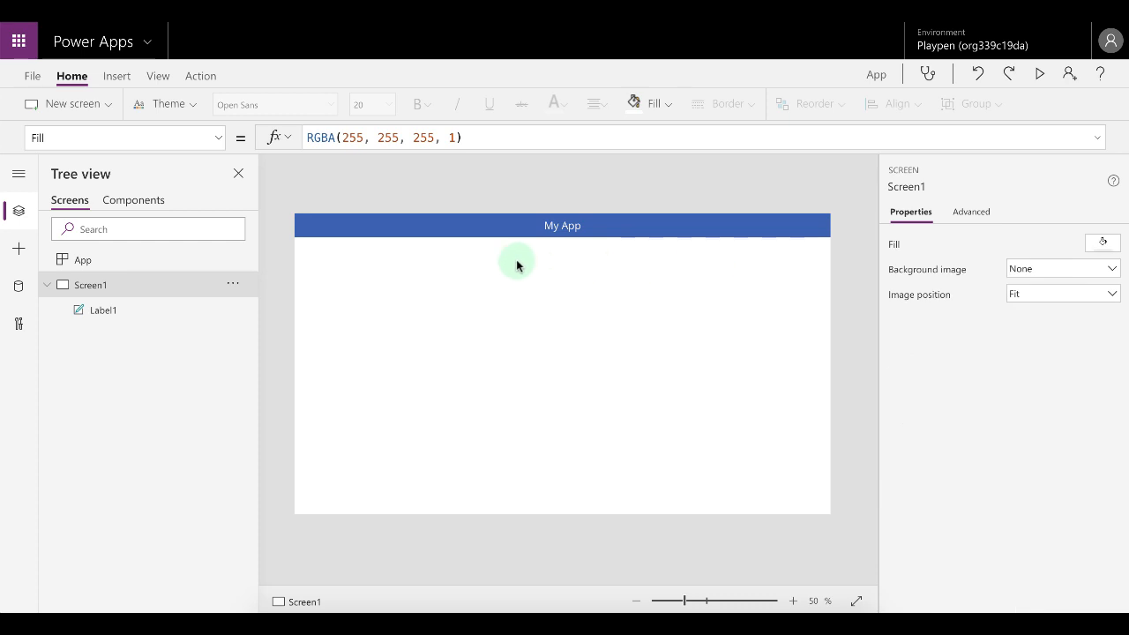
Insert a blank horizontal gallery onto the screen and dismiss the data source prompt.
left_click(116, 77)
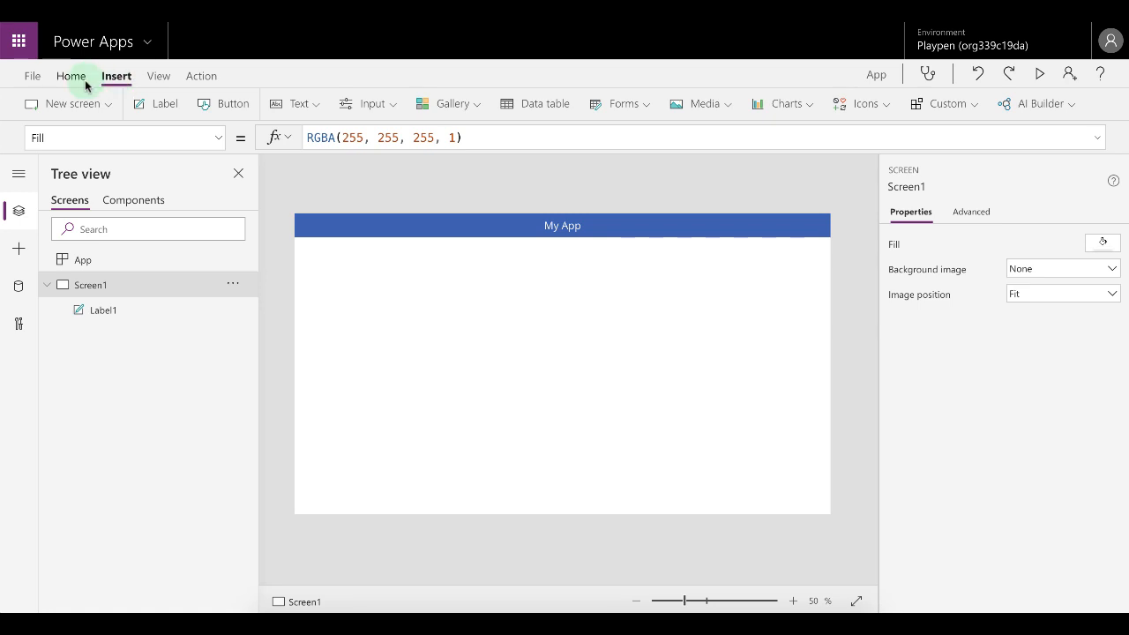
left_click(86, 81)
left_click(116, 77)
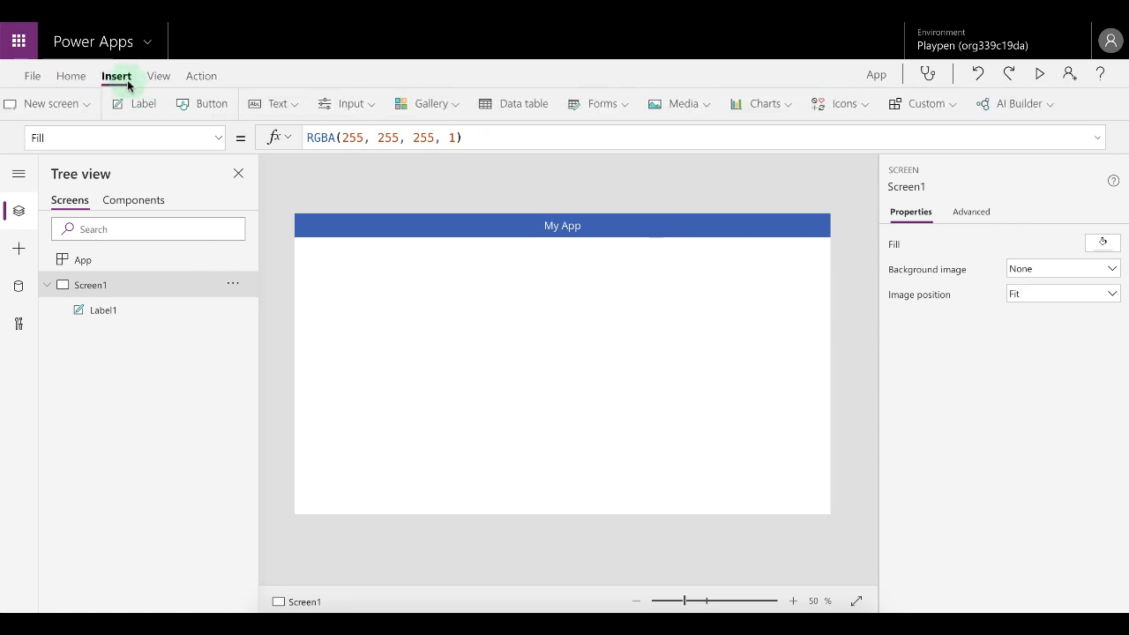
left_click(477, 104)
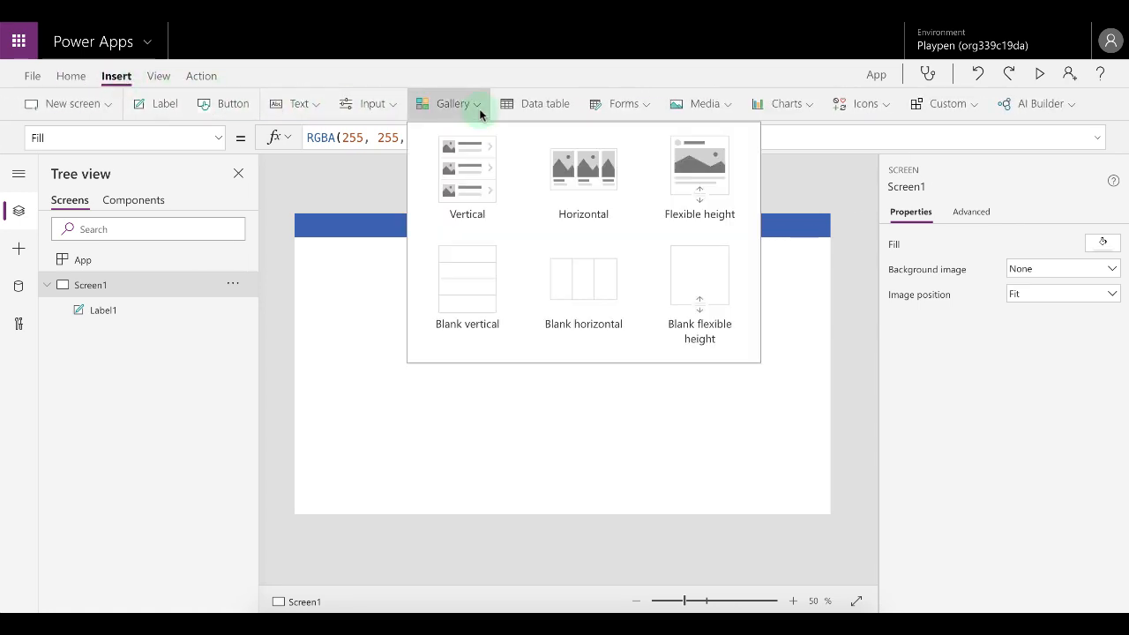
left_click(568, 305)
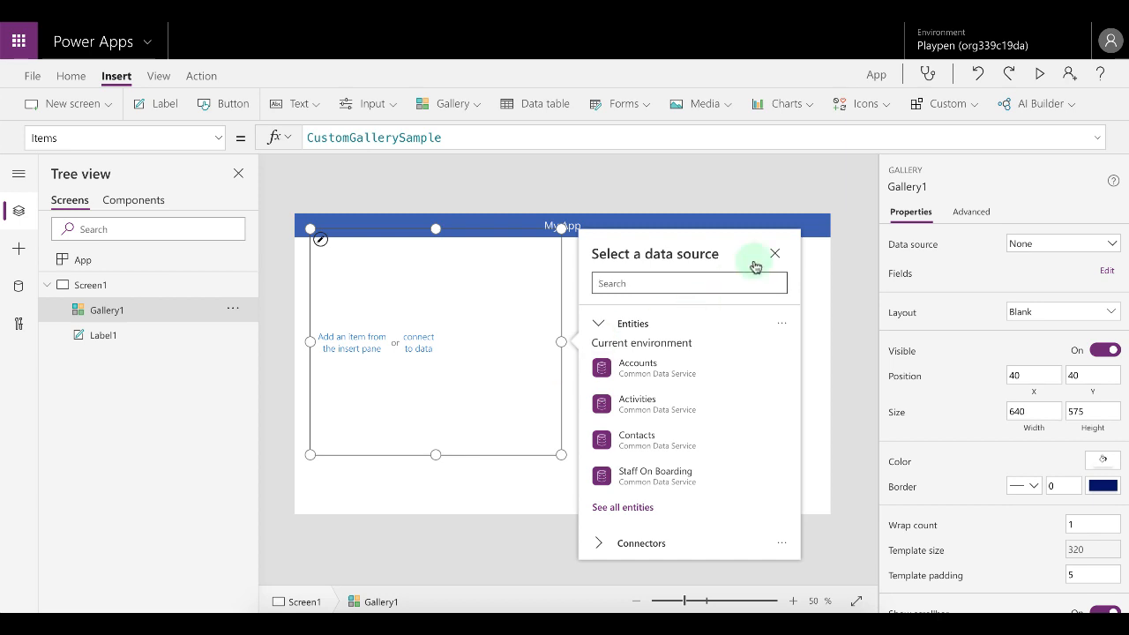
left_click(775, 255)
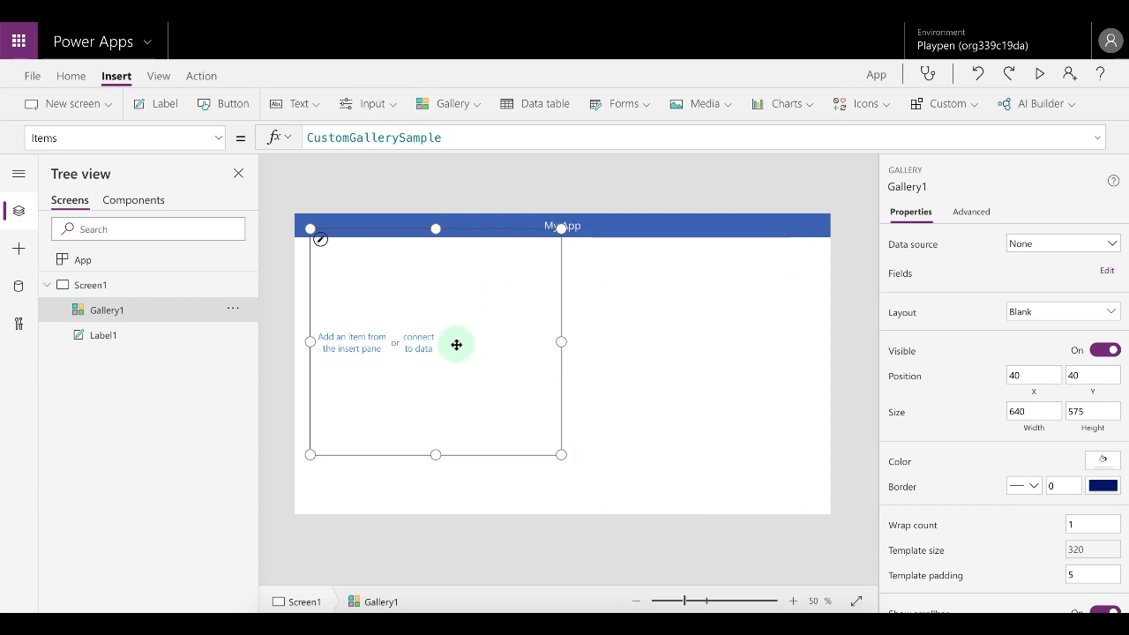
Resize the gallery into a full-width strip just below the header, about 1366 by 75.
left_click_drag(436, 454, 469, 239)
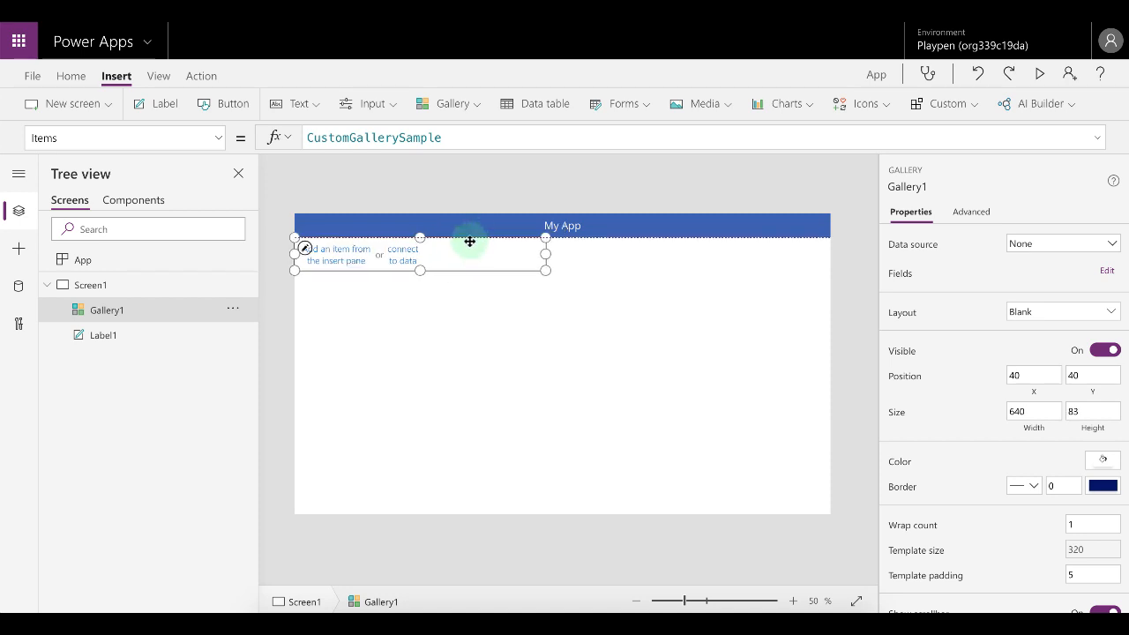
left_click_drag(546, 270, 830, 266)
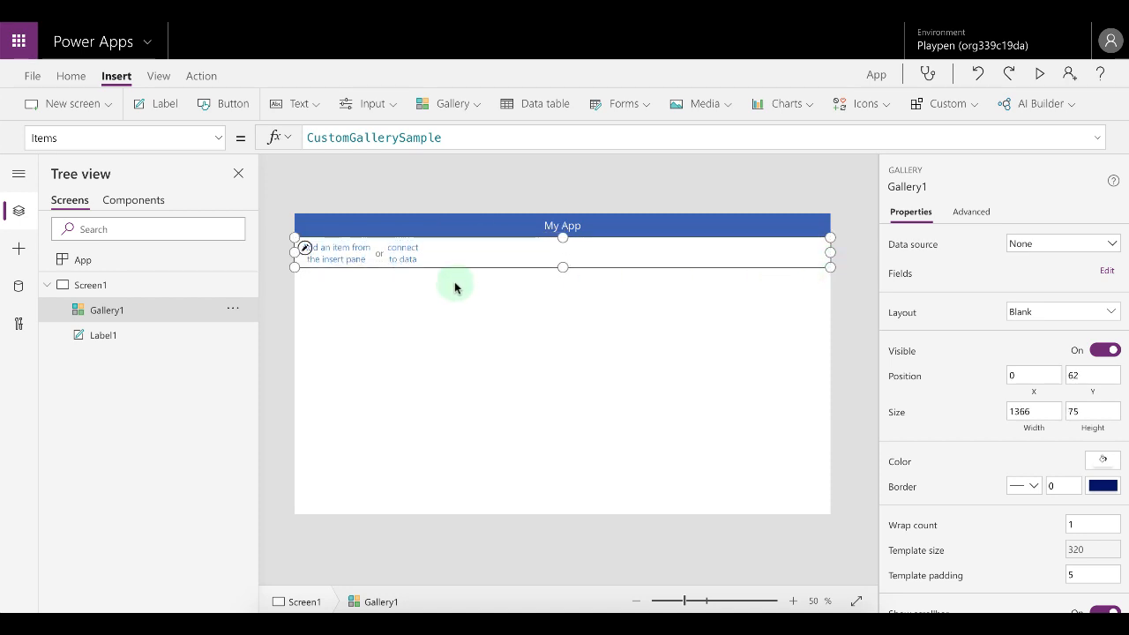
left_click(311, 258)
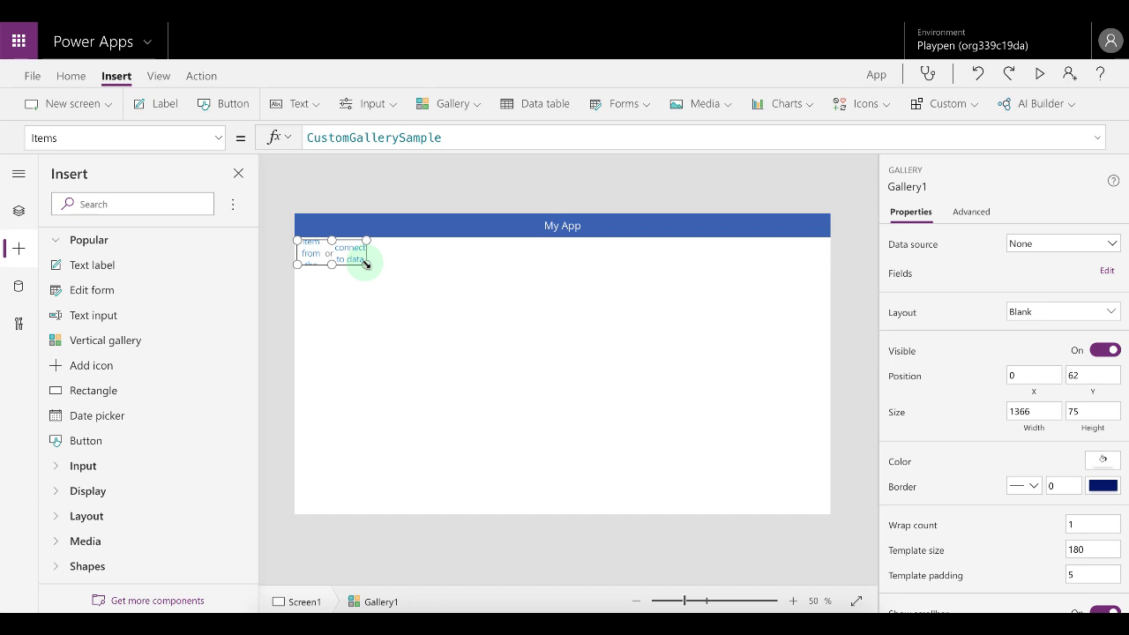
left_click(577, 264)
left_click(470, 259)
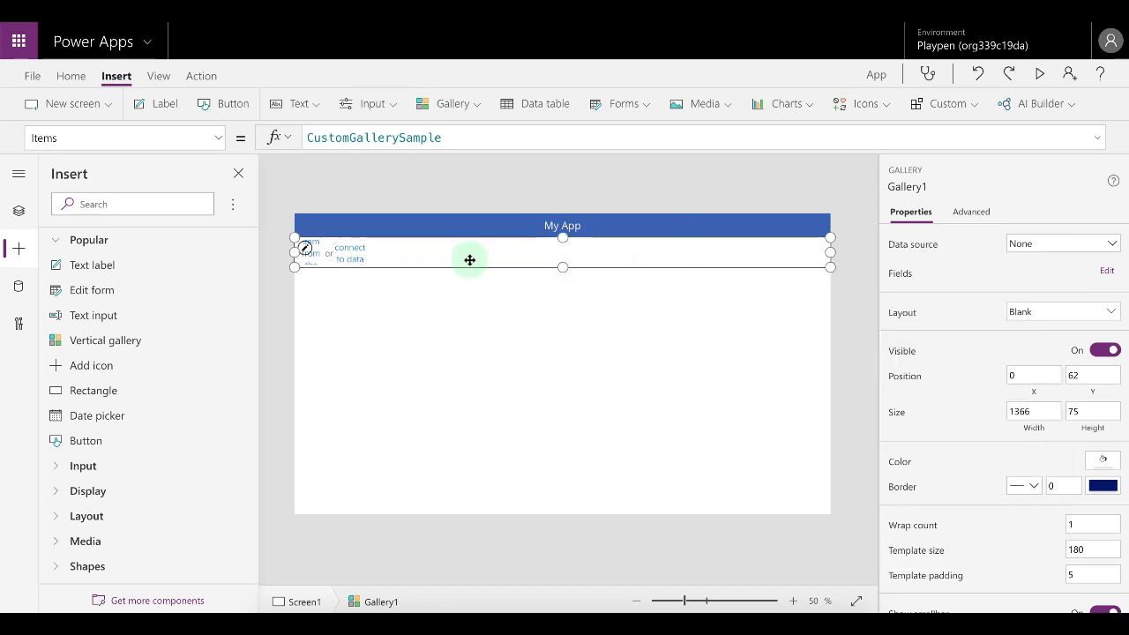
Set the gallery's Fill property to LightGray.
left_click(220, 139)
left_click(128, 200)
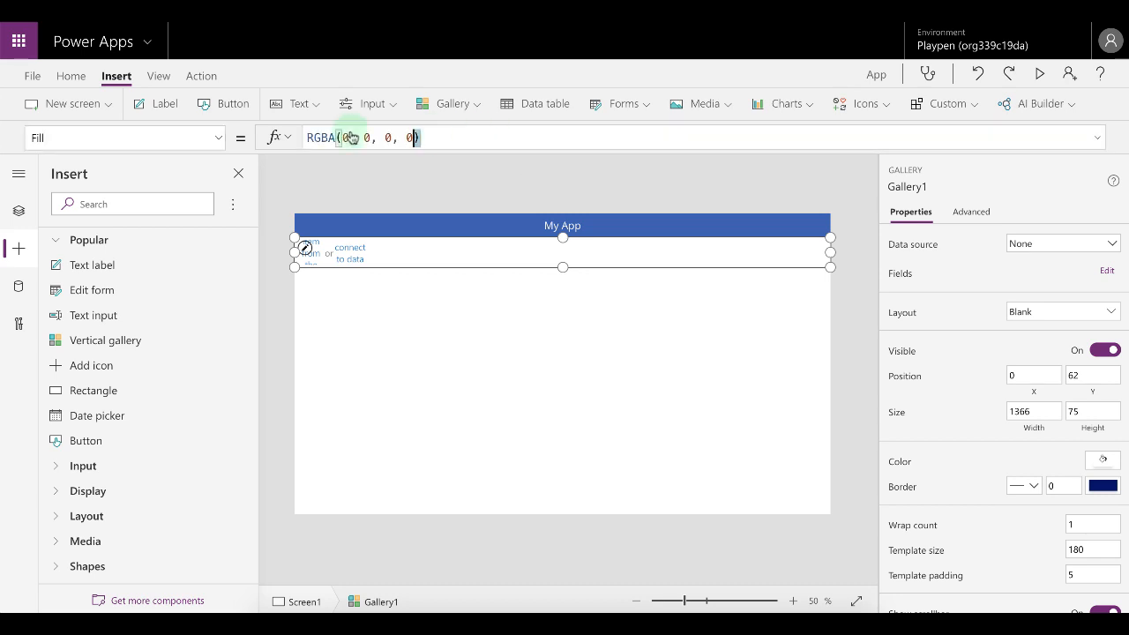
left_click_drag(415, 137, 265, 137)
type("ligh")
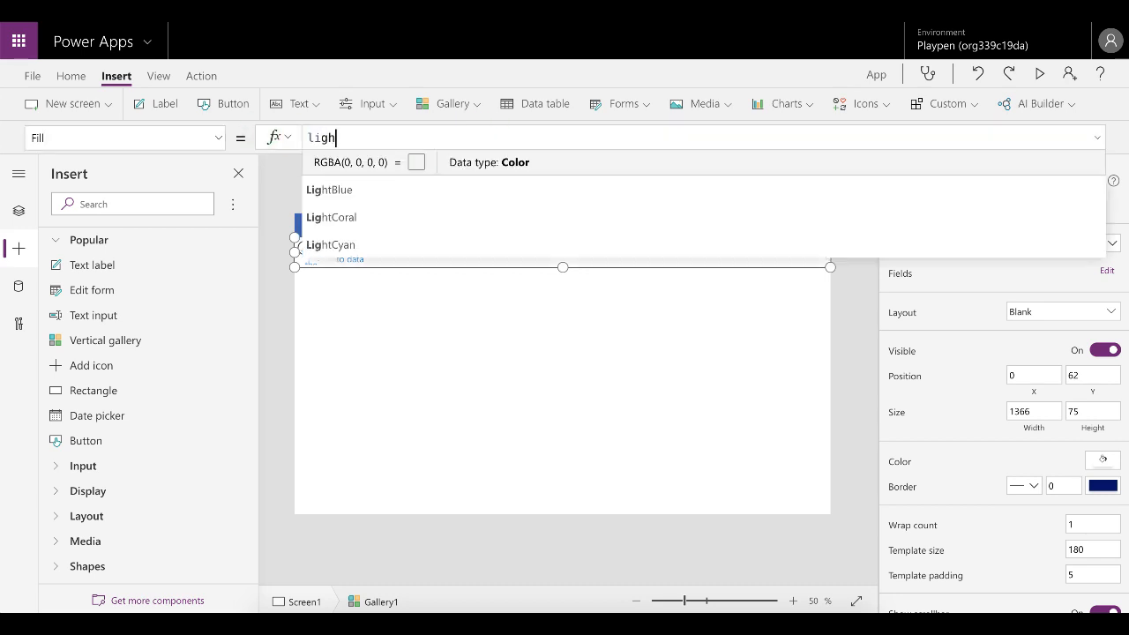
type("tgray")
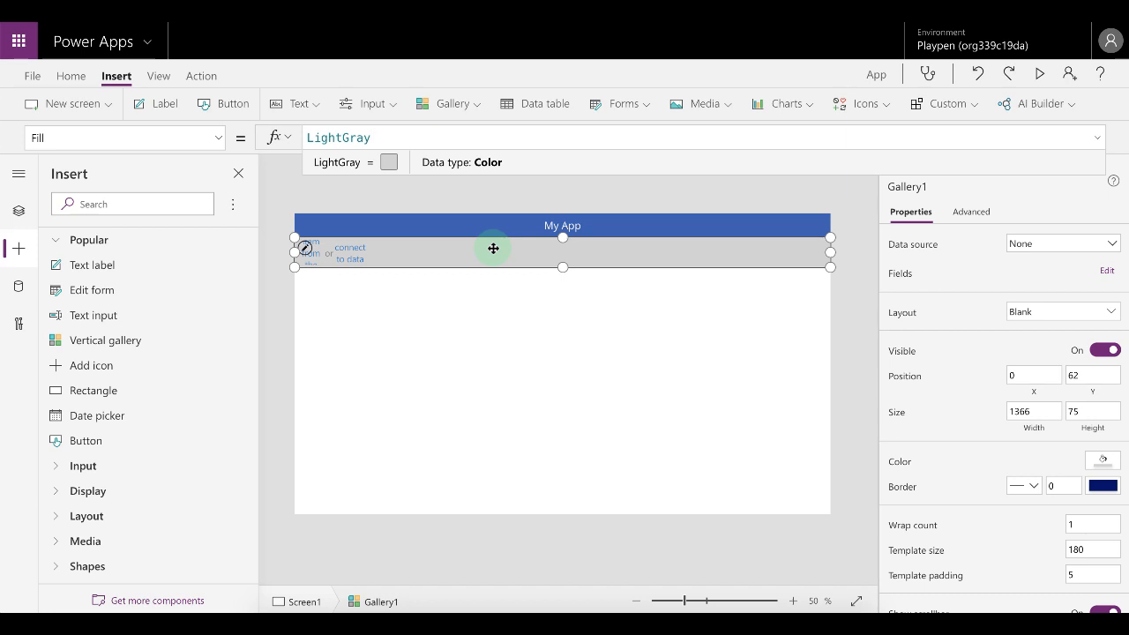
Replace the gallery's Items formula with an empty Table( ) containing one record braces block, in the expanded formula bar.
left_click(219, 138)
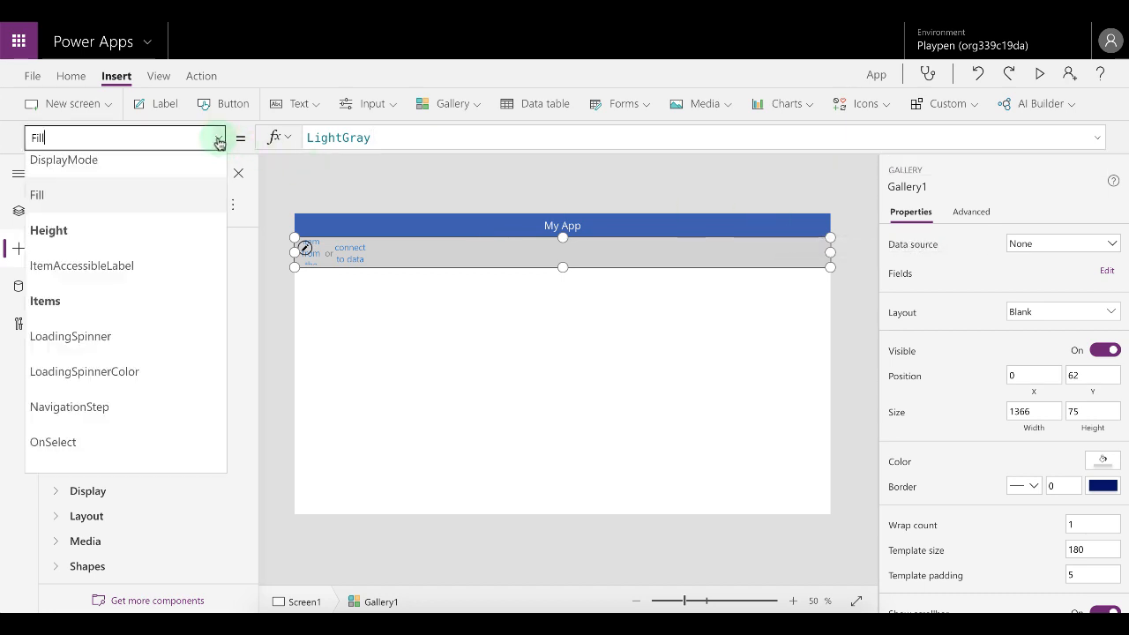
left_click(76, 302)
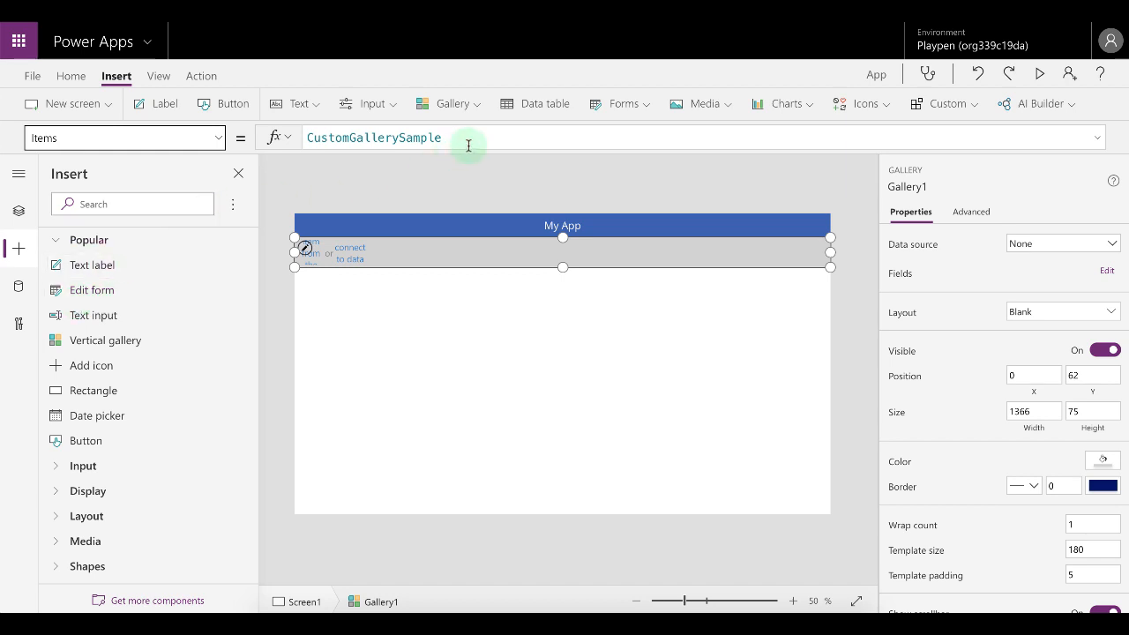
left_click_drag(441, 138, 308, 132)
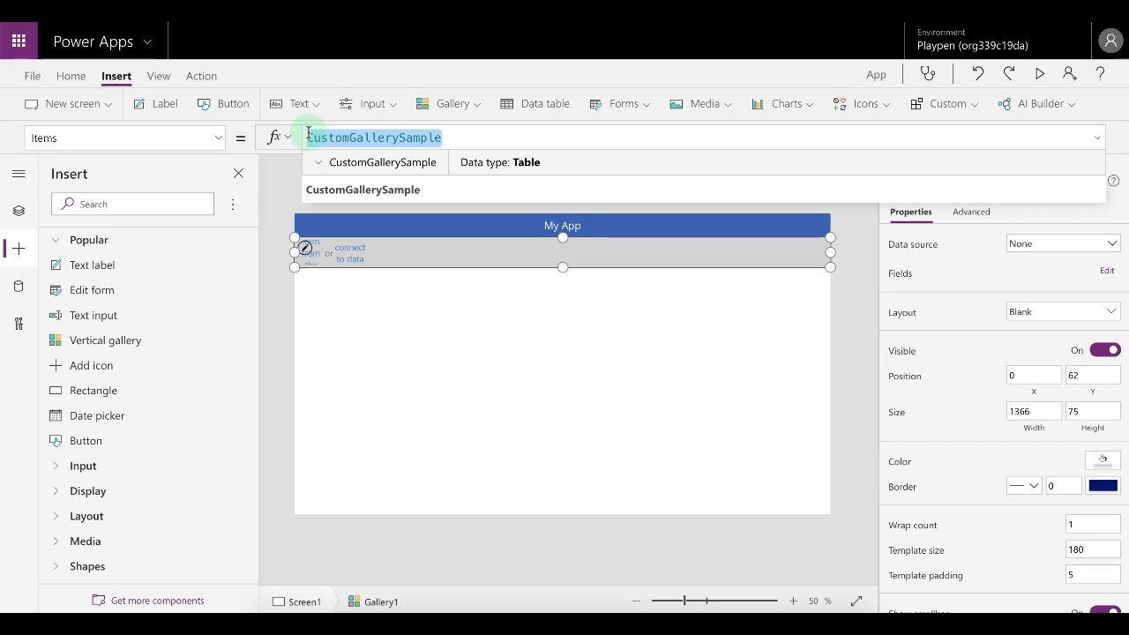
type("Tab")
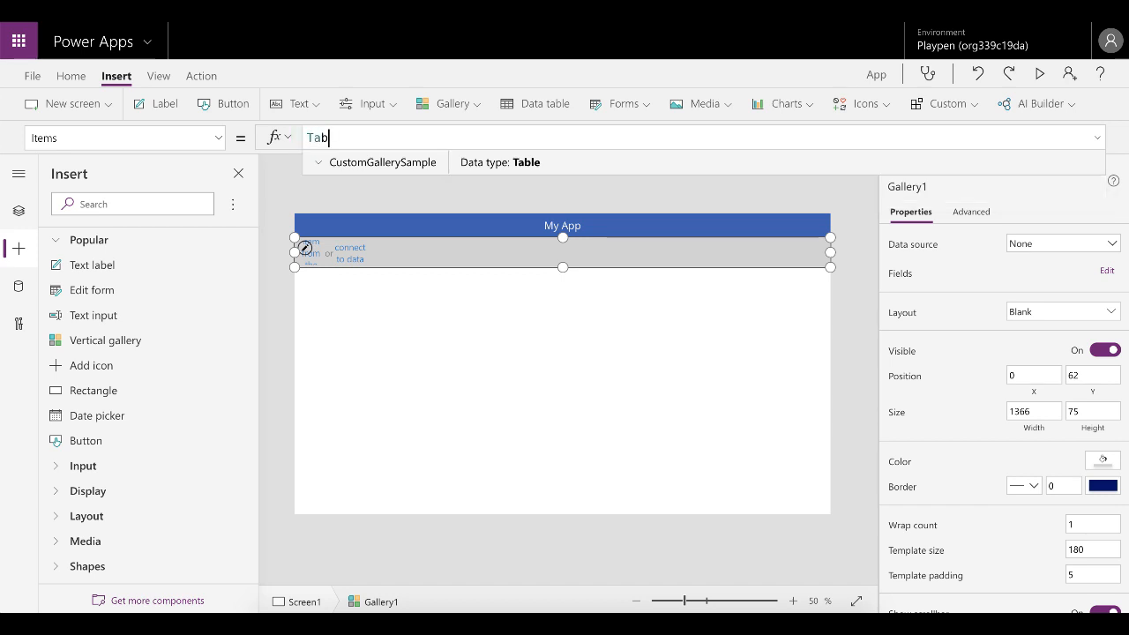
type("le(")
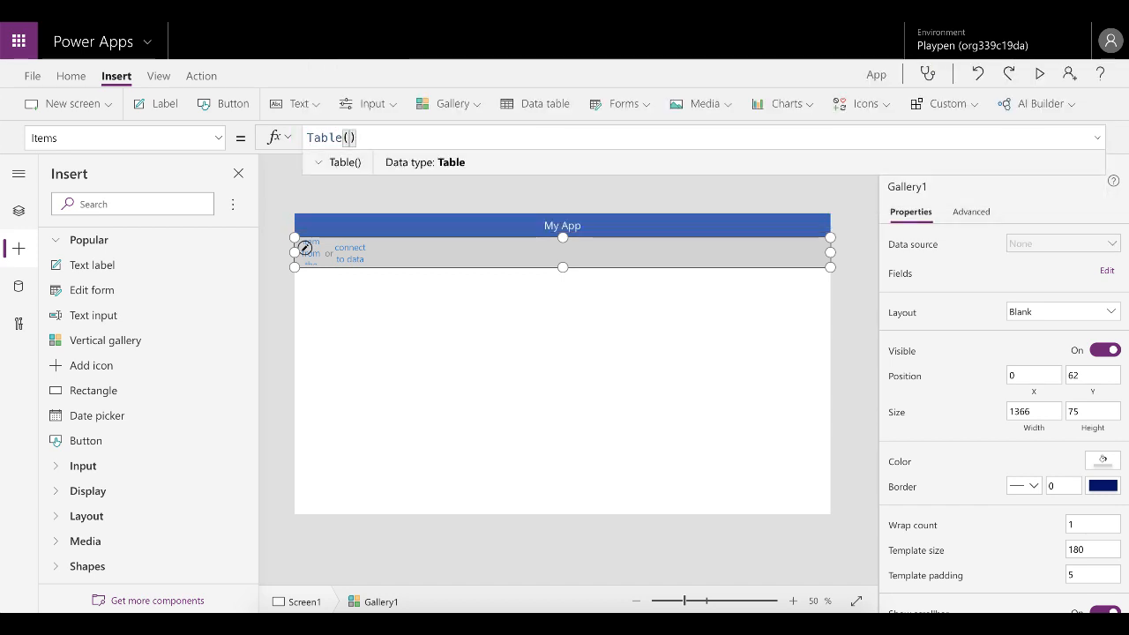
key("shift+Return")
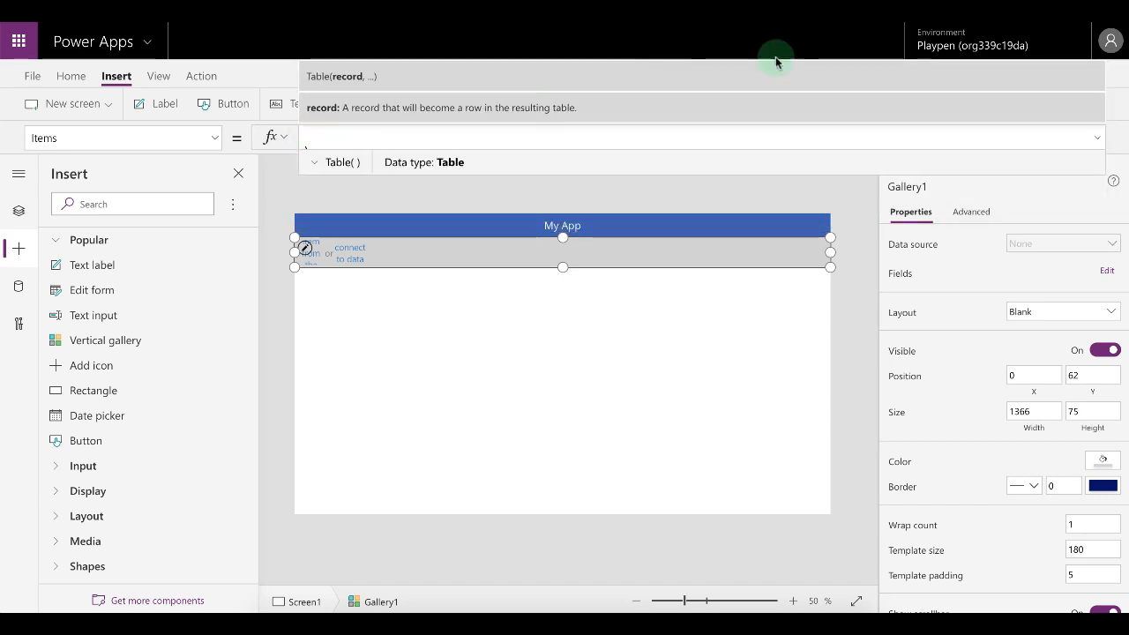
left_click(1097, 138)
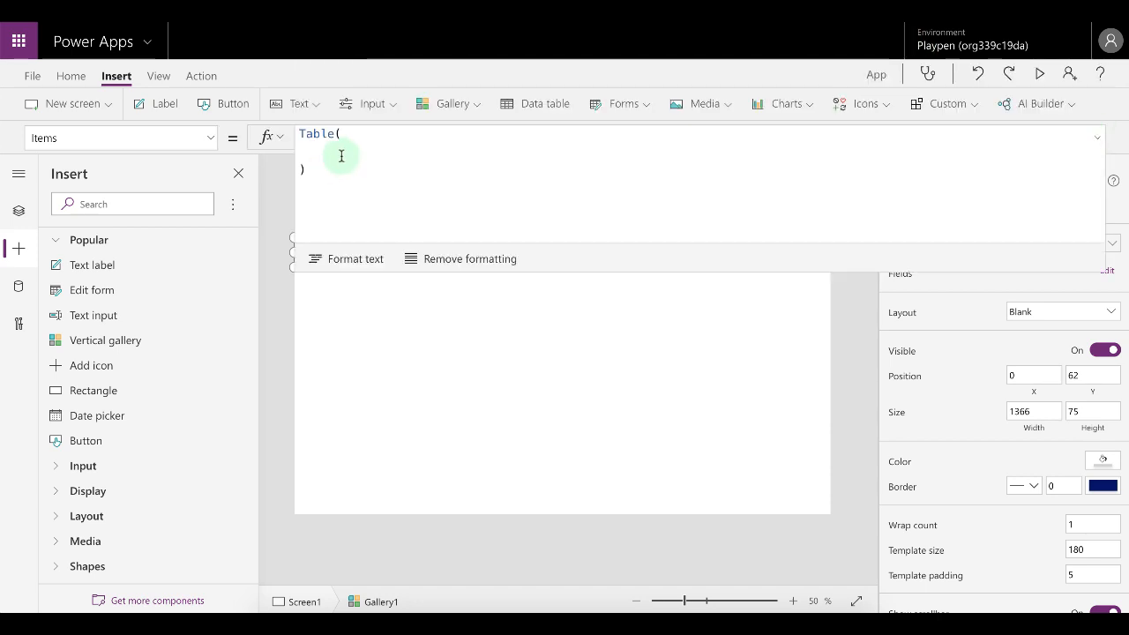
left_click(395, 133)
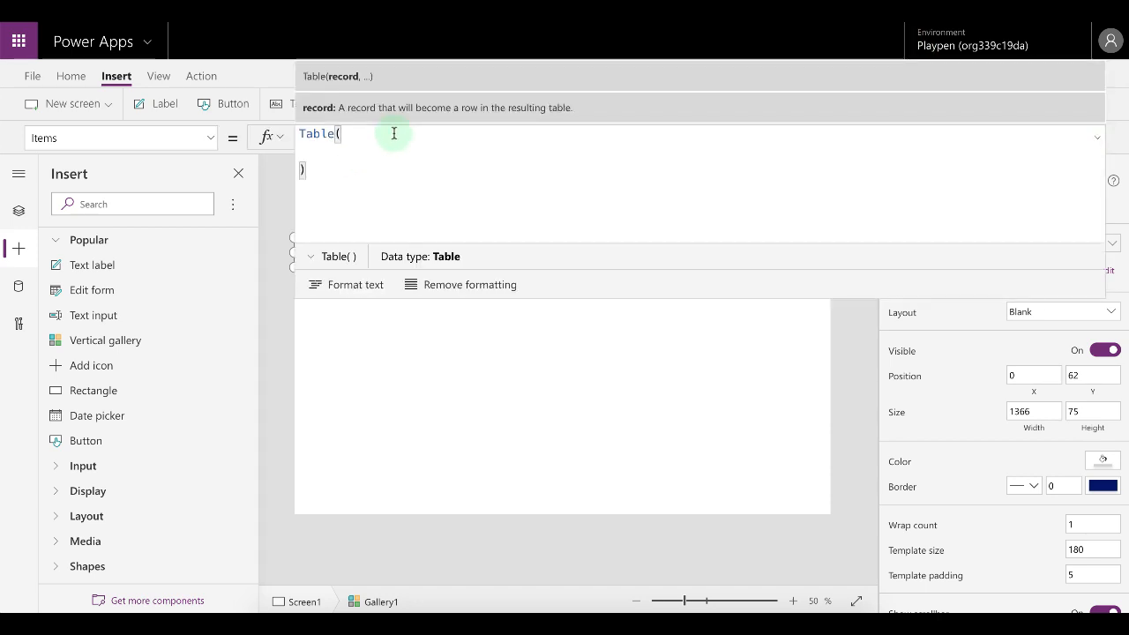
key("shift+Return")
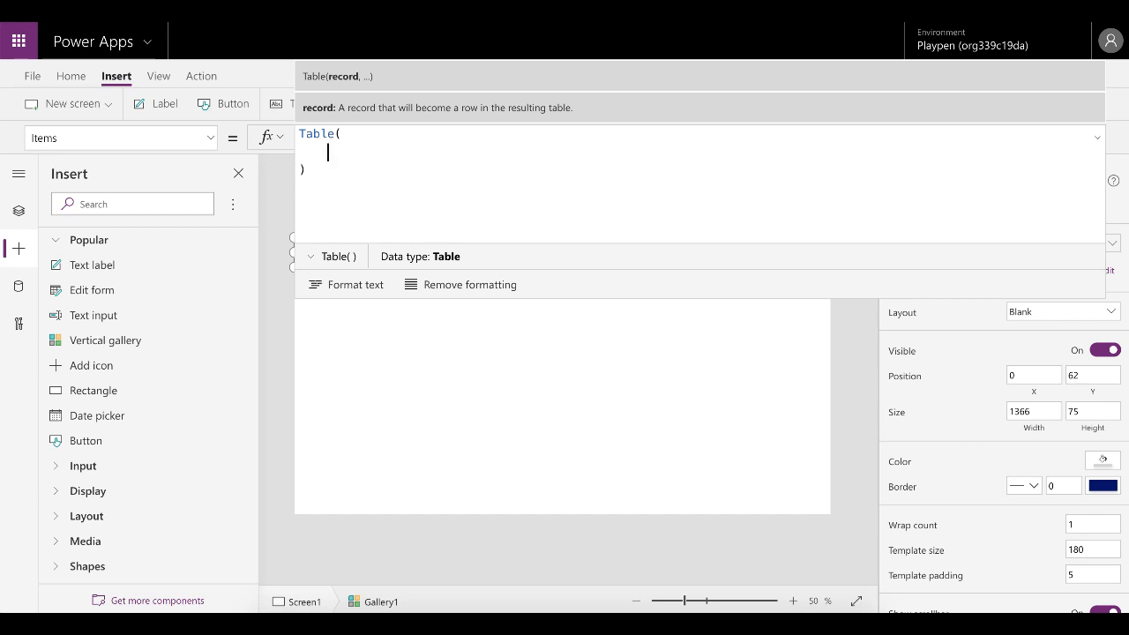
type("{")
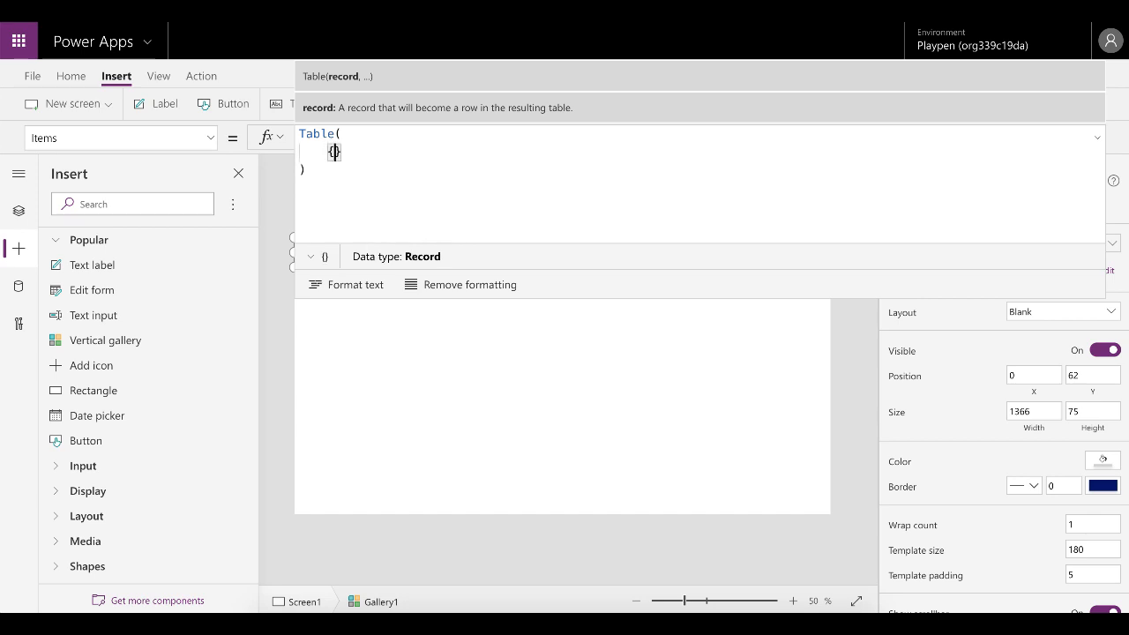
key("shift+Return")
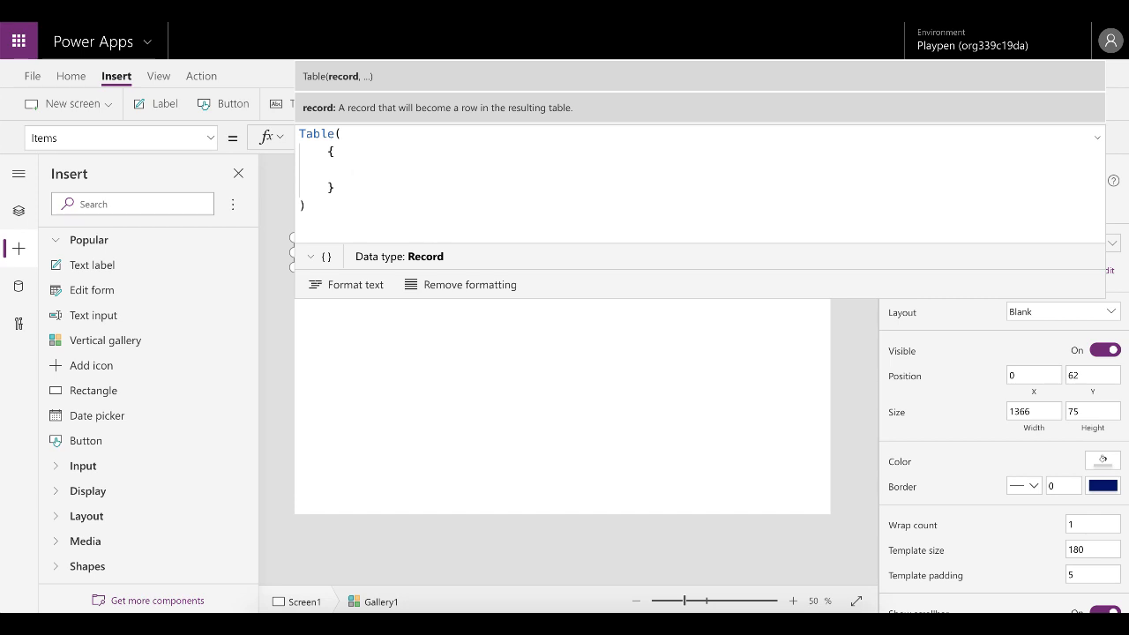
Add the fields key:"new" and name:"New" to the first record of the Items table.
type("key:")
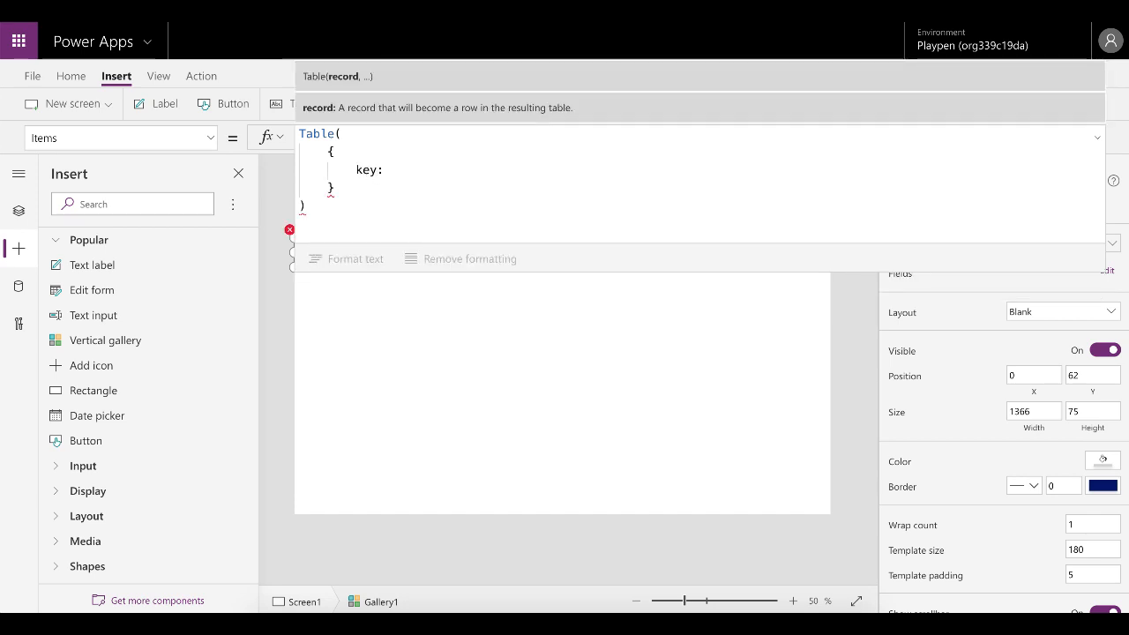
type("\"new\",")
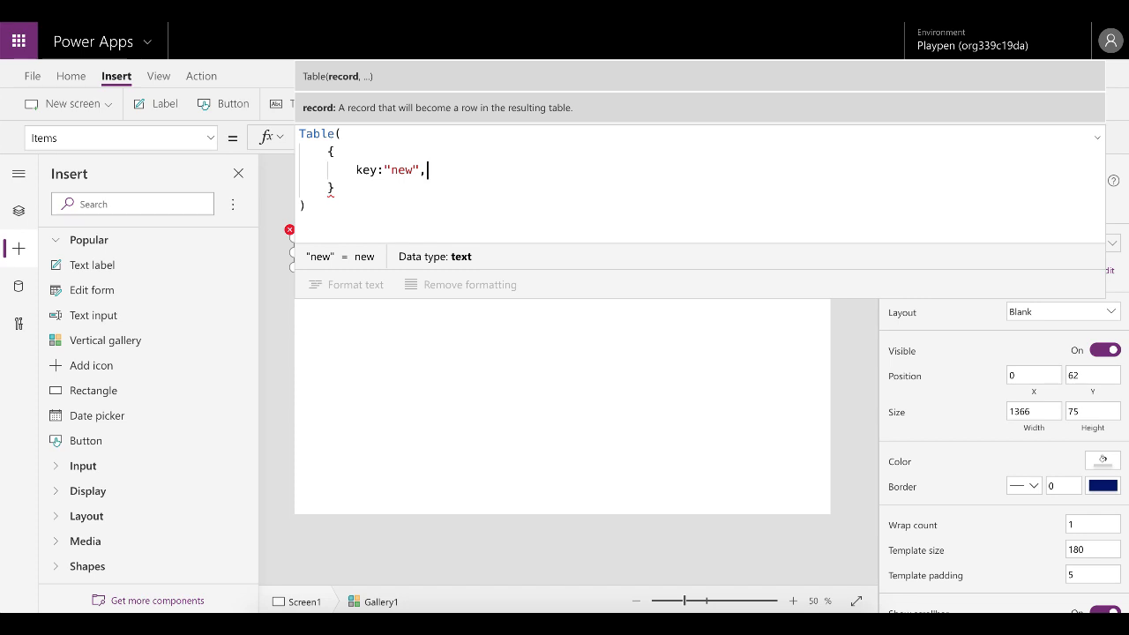
key("Escape")
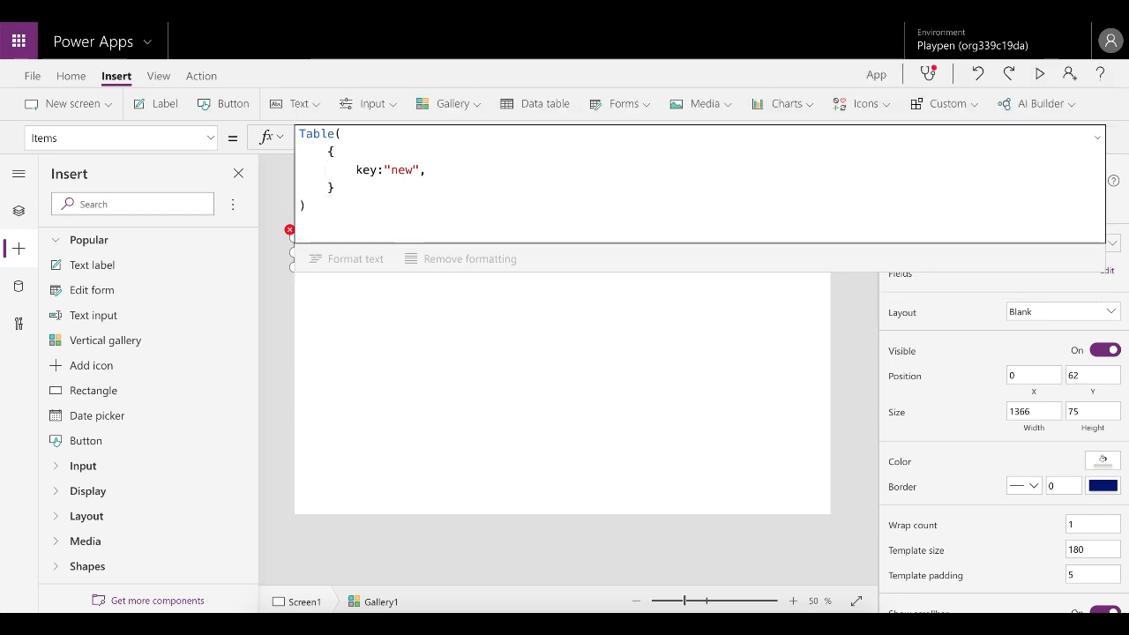
left_click(445, 173)
key("Return")
type("n")
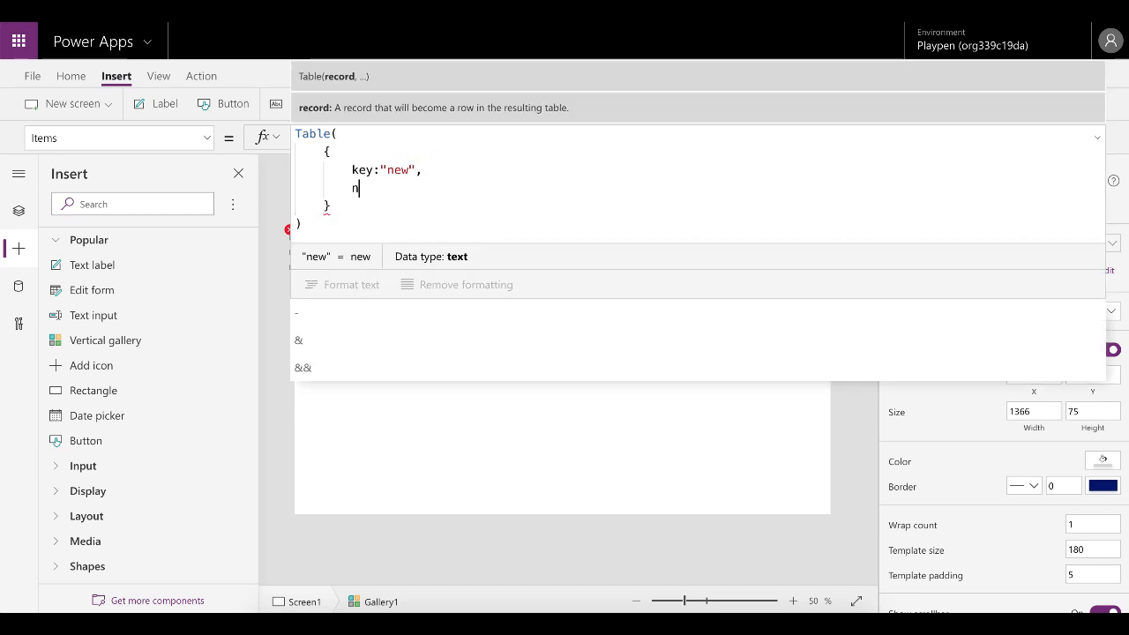
type("ame:\"N")
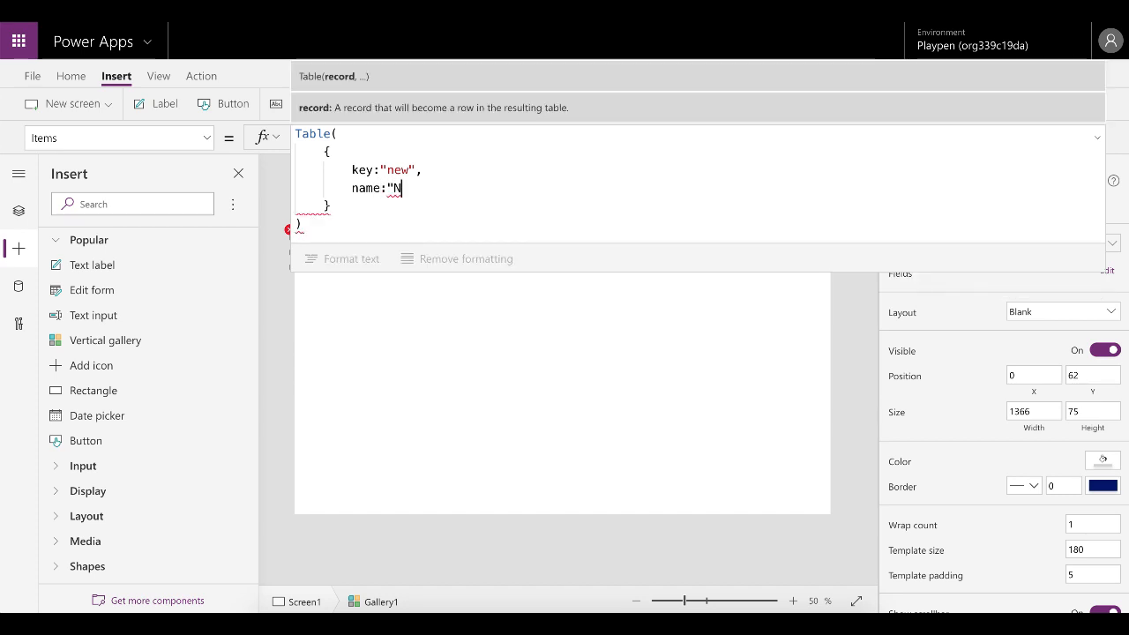
type("ew\",")
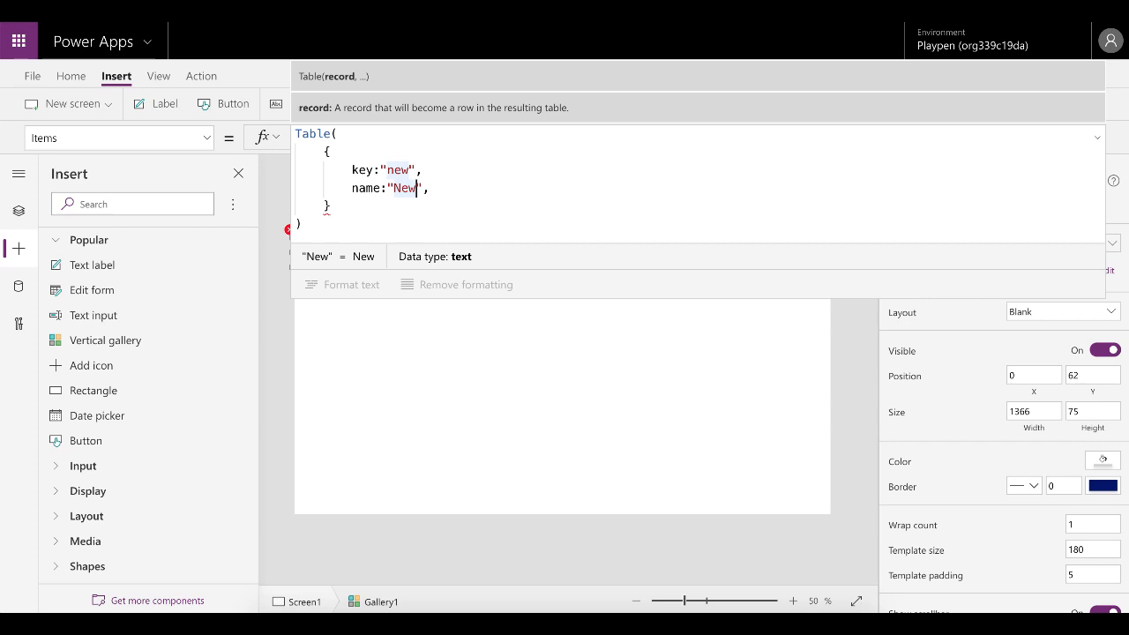
key("Up")
key("Left")
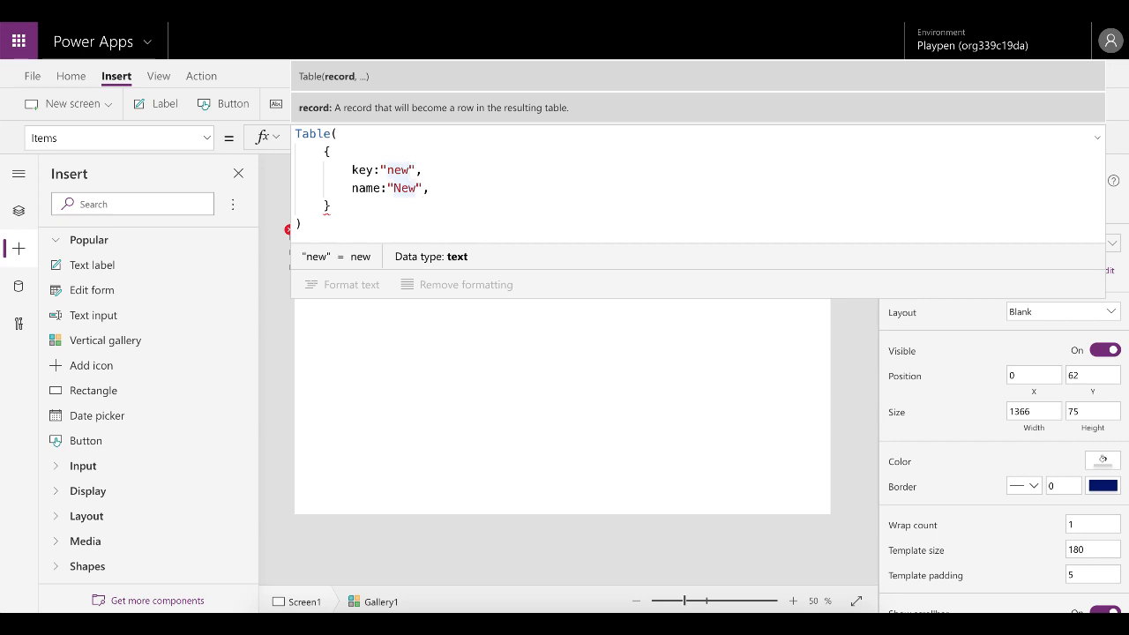
key("Down")
key("Right")
key("Right")
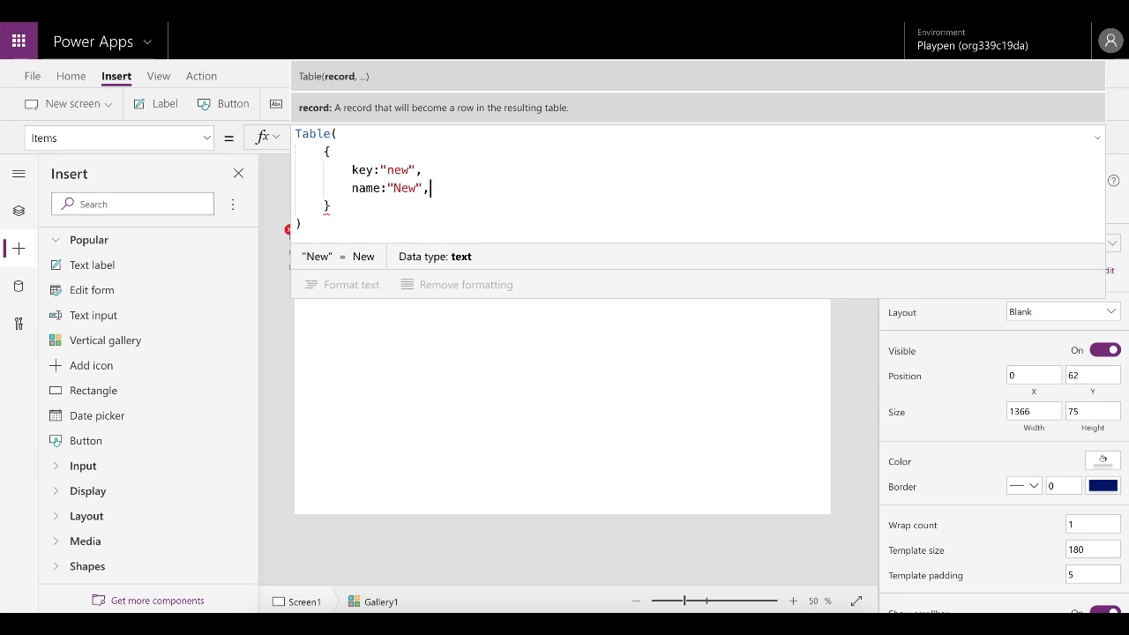
Add a tip field with the text "Create new record" to the record and remove the stray quote.
key("Return")
type("tip:\"")
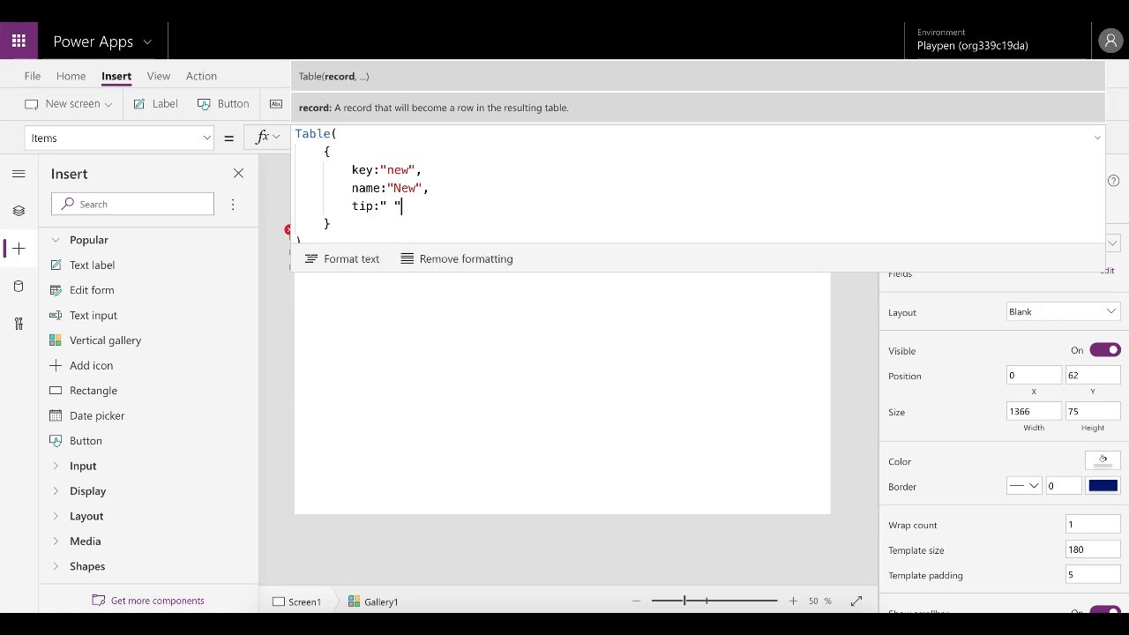
type(" \"Cre")
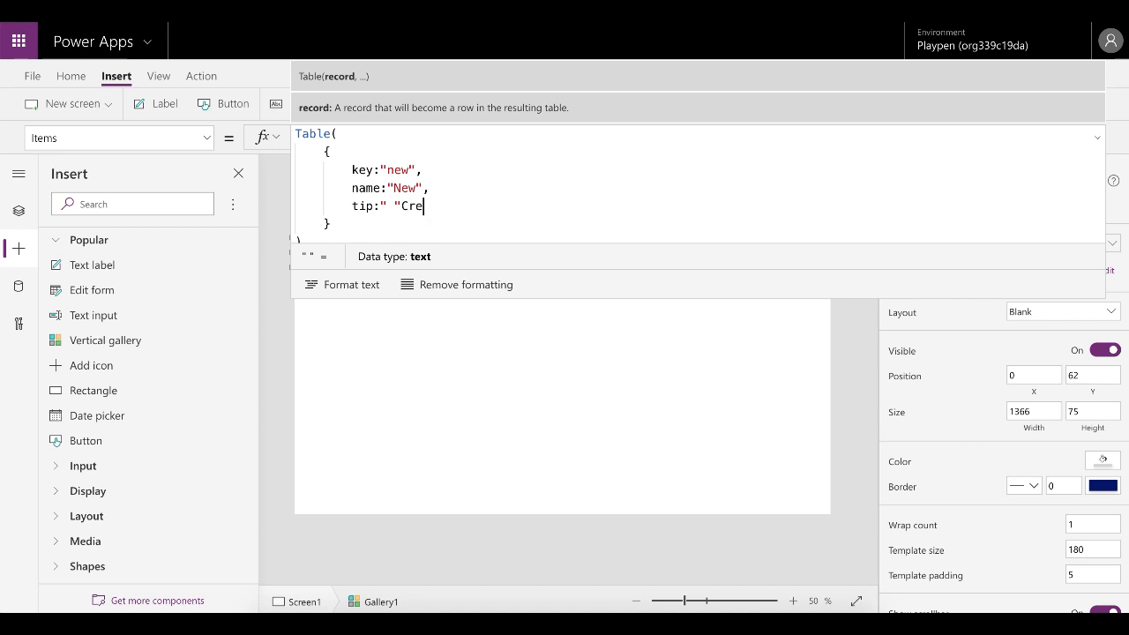
type("ate new record\"")
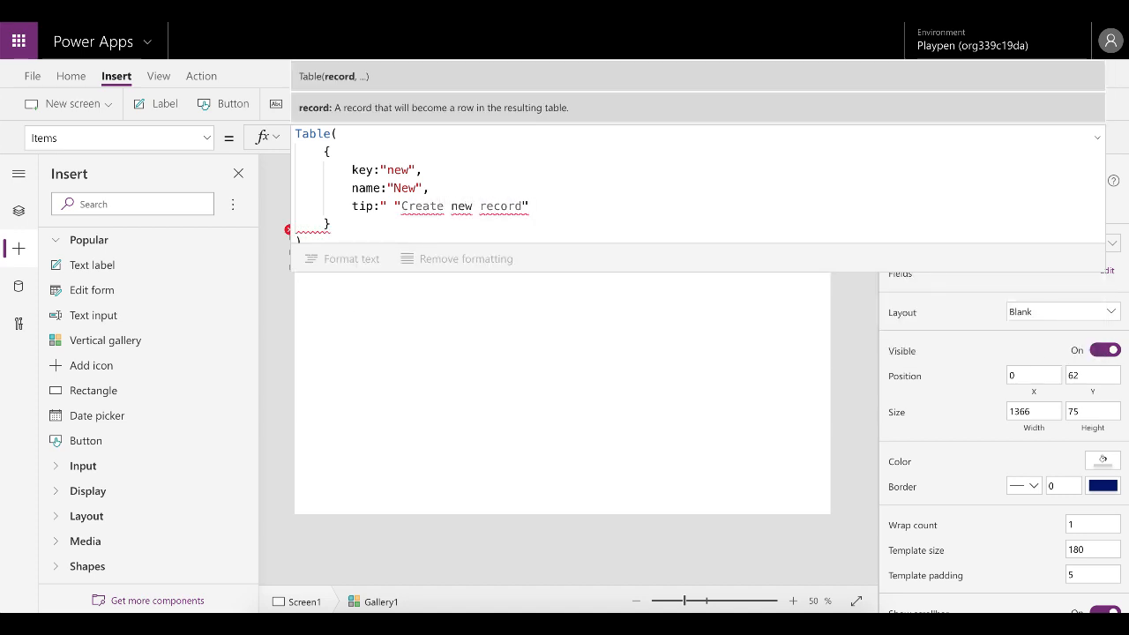
left_click(387, 205)
key("BackSpace")
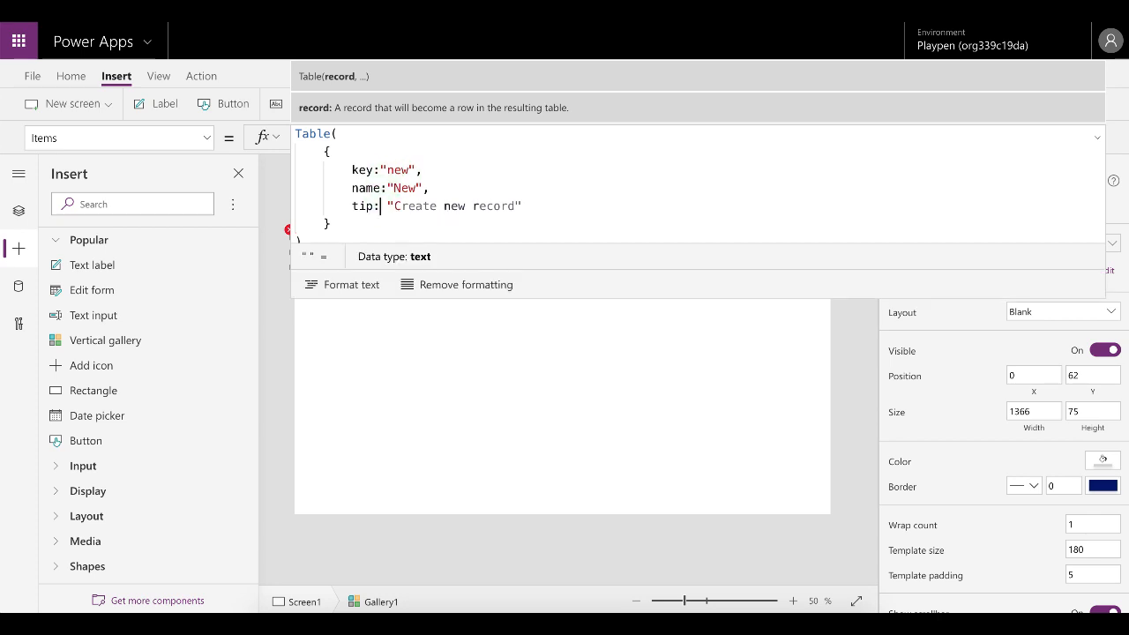
Add a color field set to GreenYellow to the record in the gallery's Items table.
left_click(538, 205)
type(",")
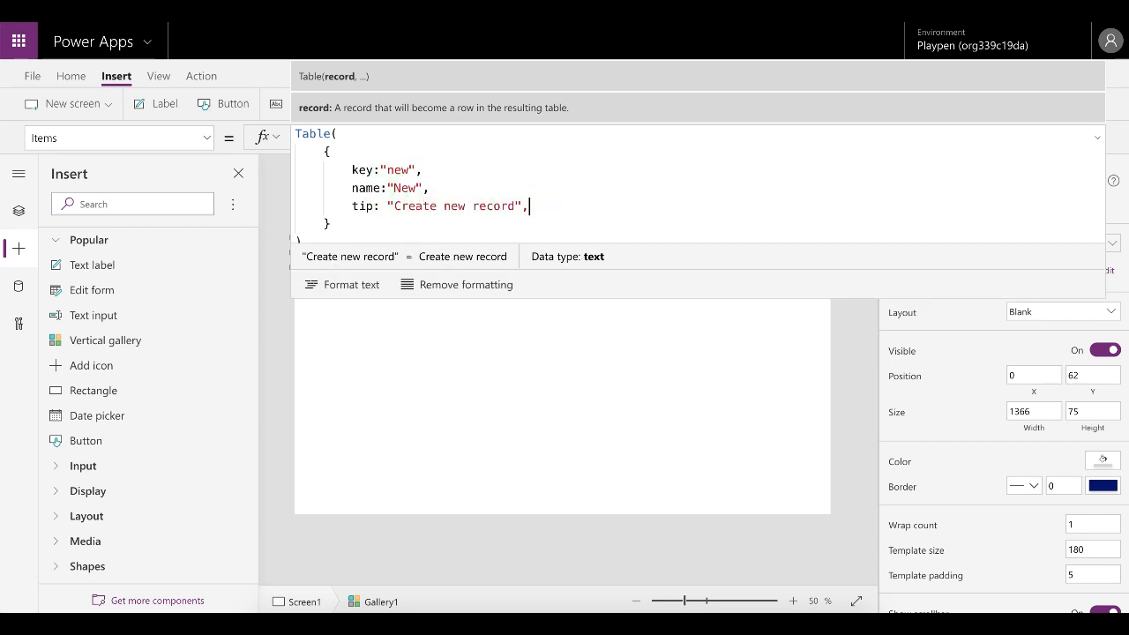
key("Return")
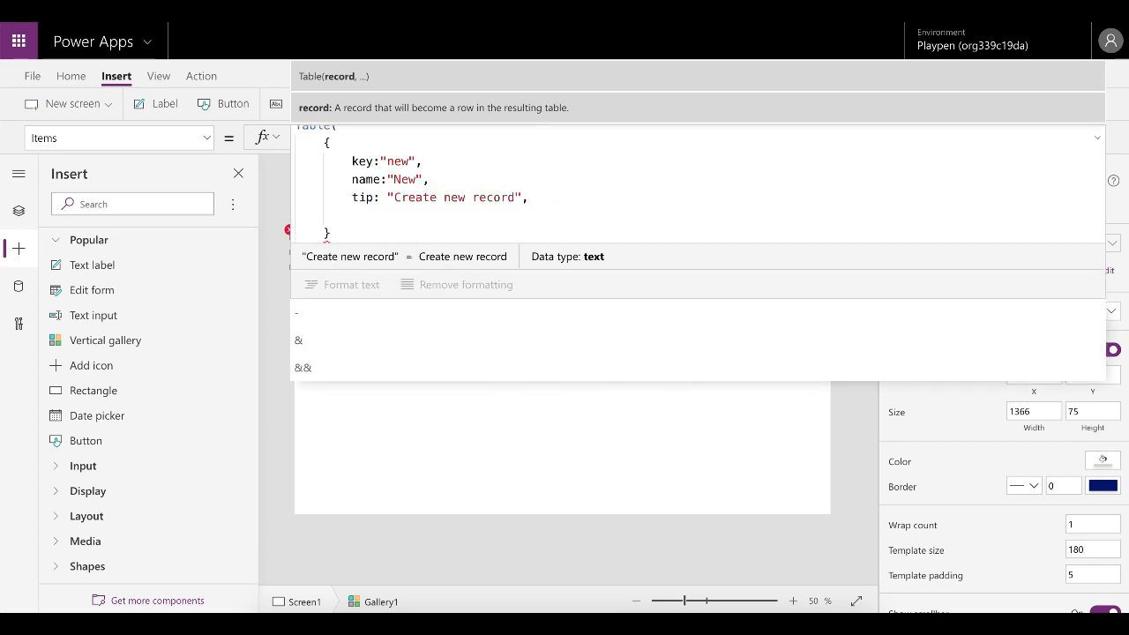
type("color:")
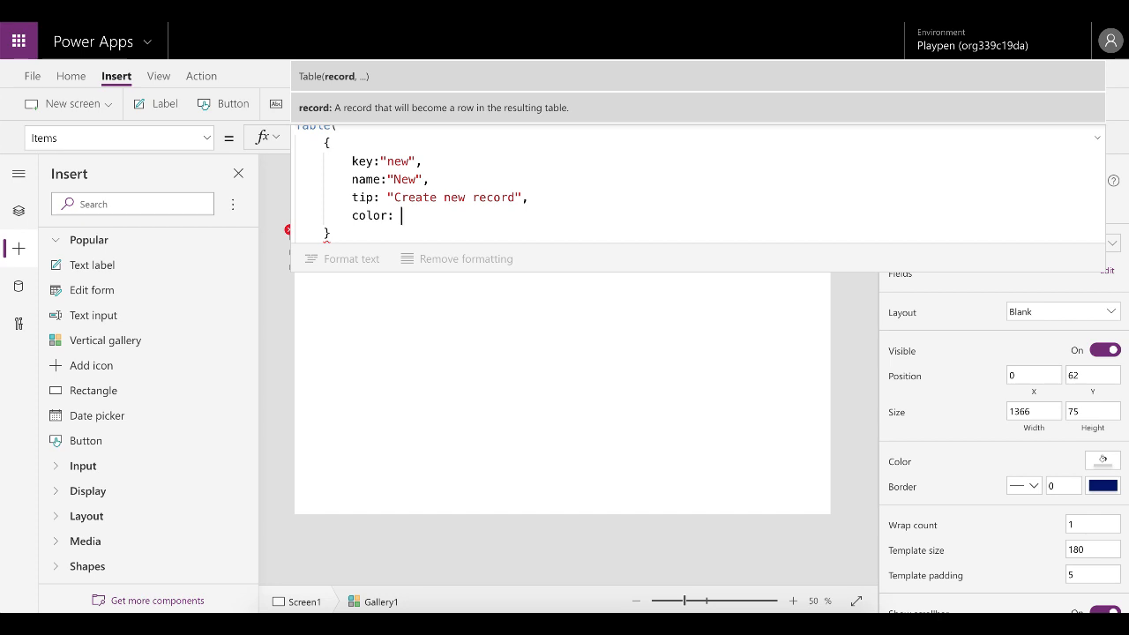
type(" greenye")
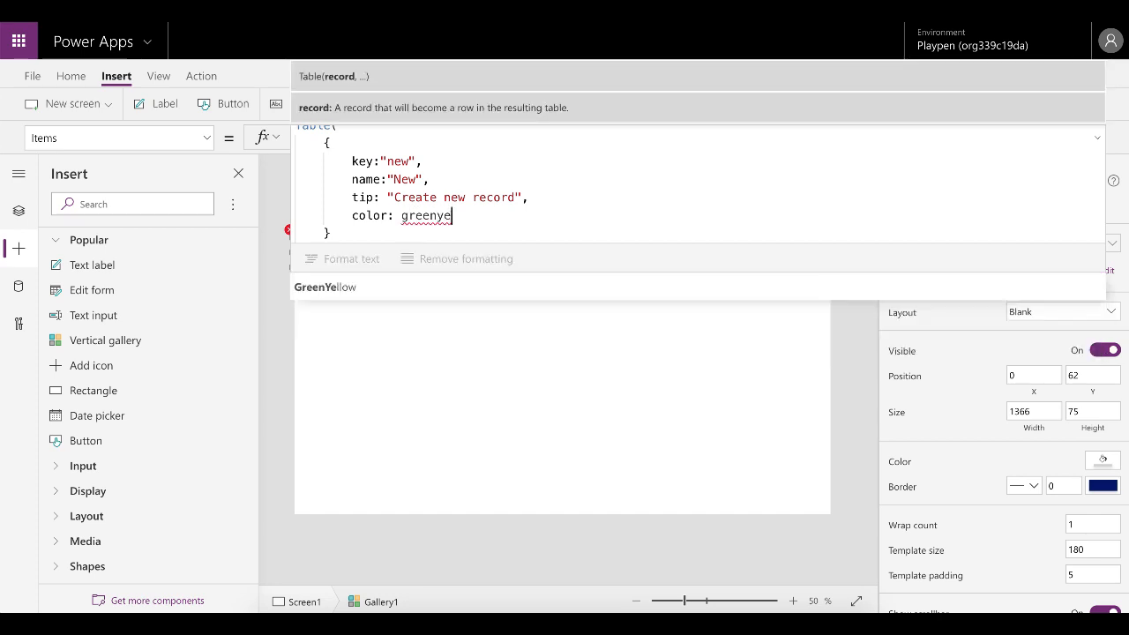
key("Tab")
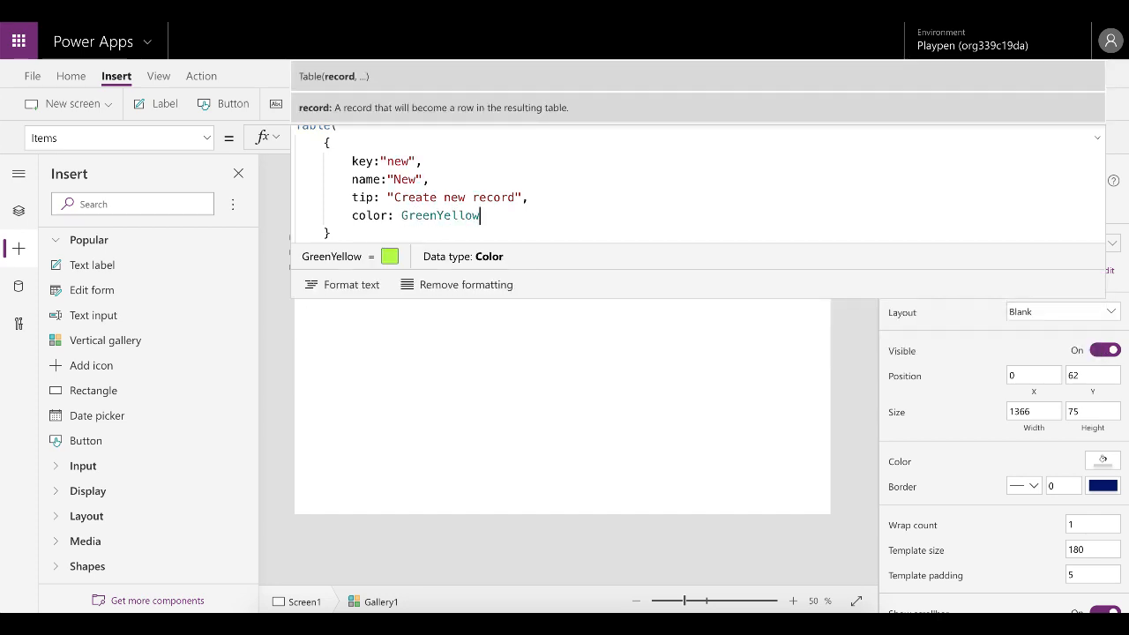
key("Return")
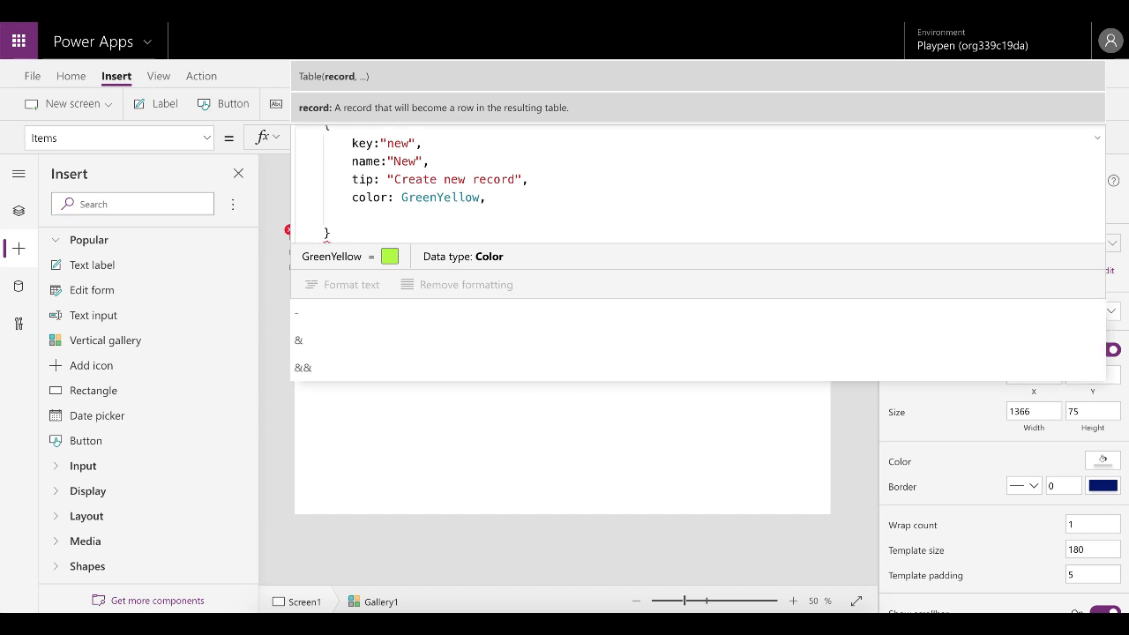
Add an icon field set to Icon.Add to the record, followed by a comma.
type("icon")
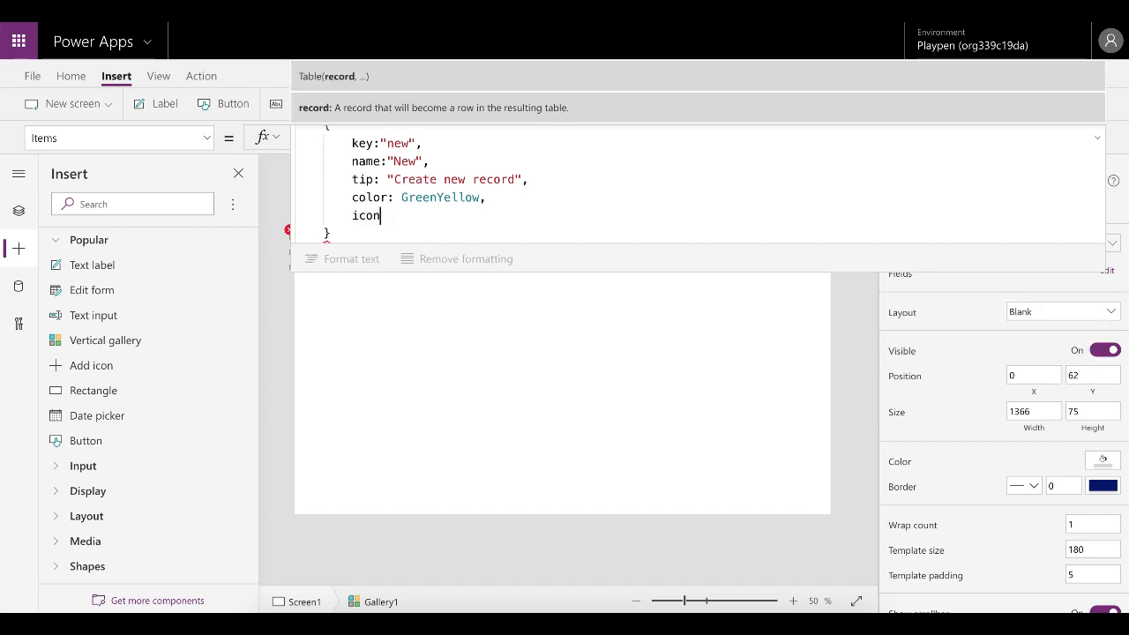
type(": Icon.")
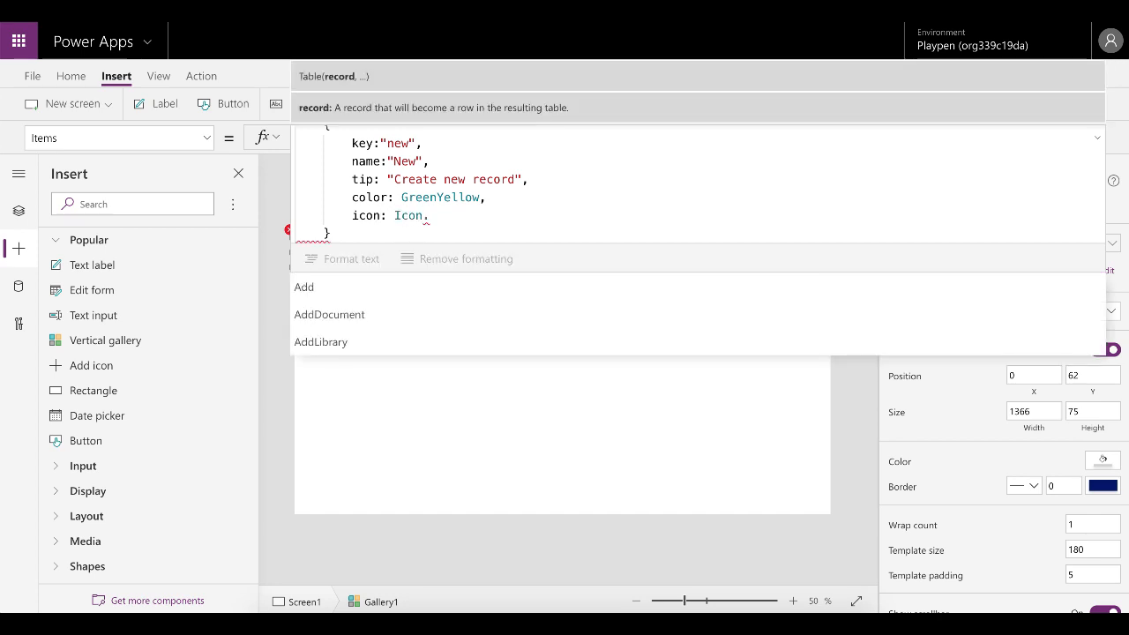
scroll(377, 287, "down", 1)
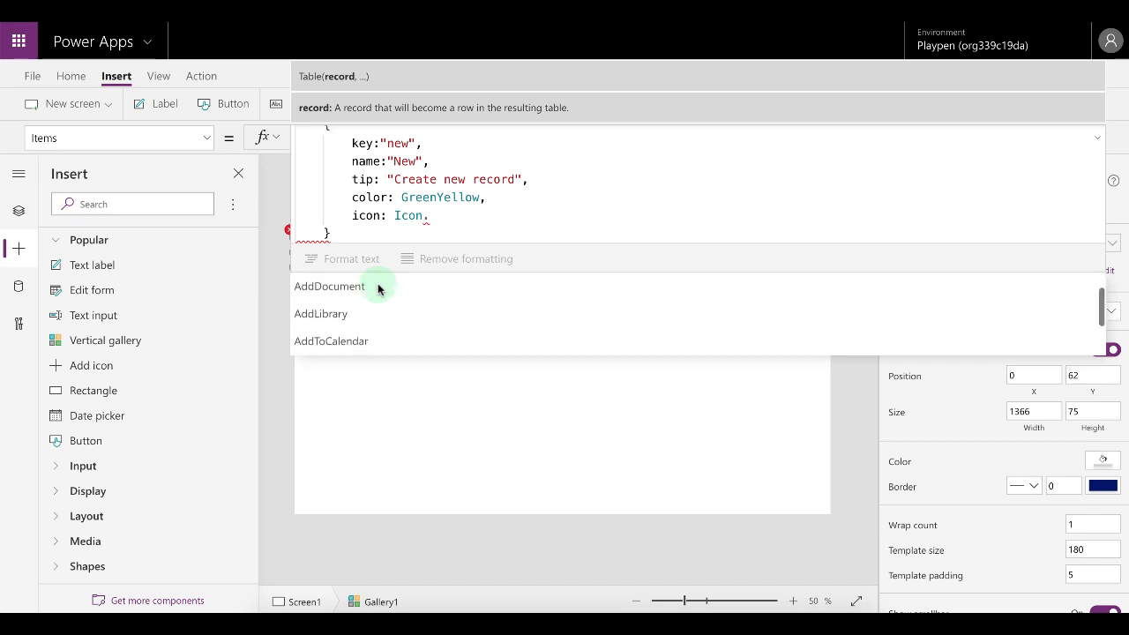
scroll(377, 286, "up", 1)
left_click(320, 289)
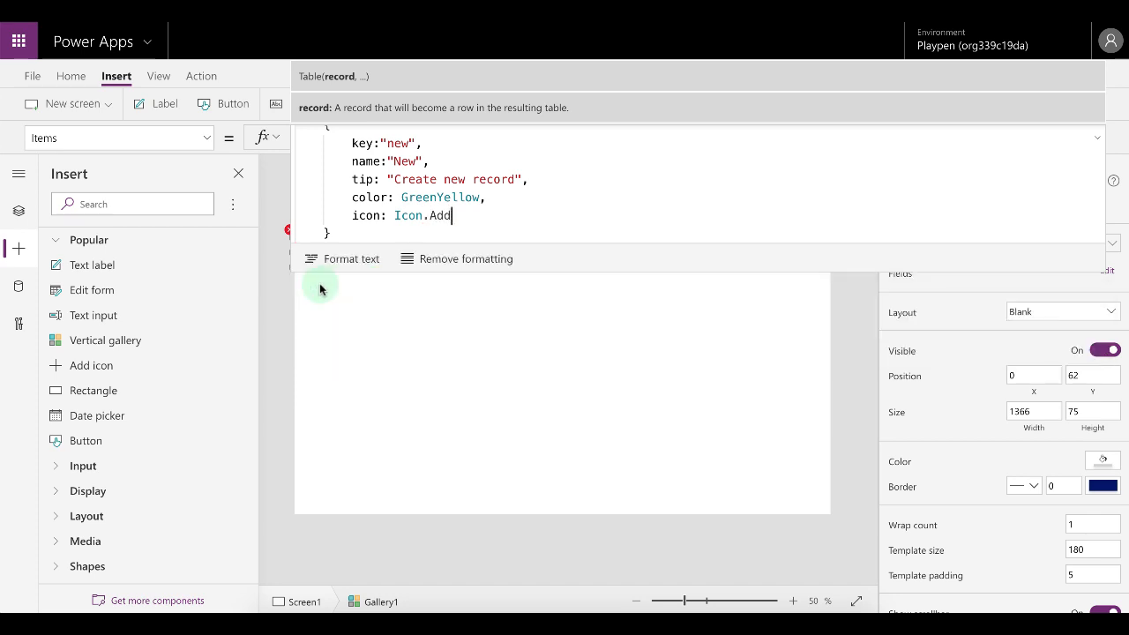
left_click(470, 224)
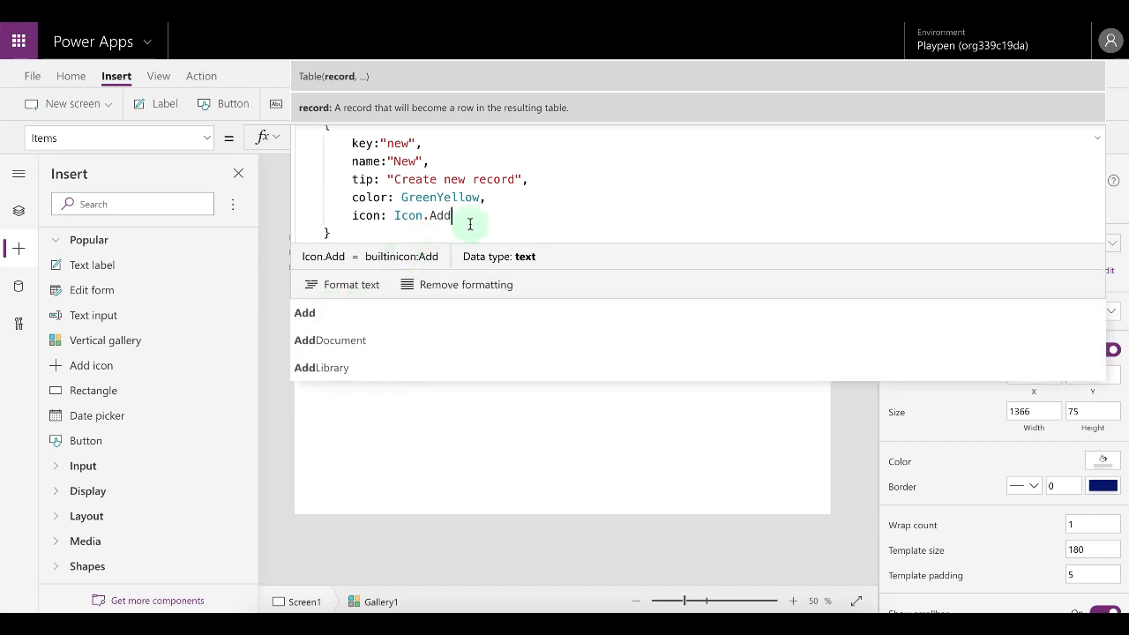
type(",")
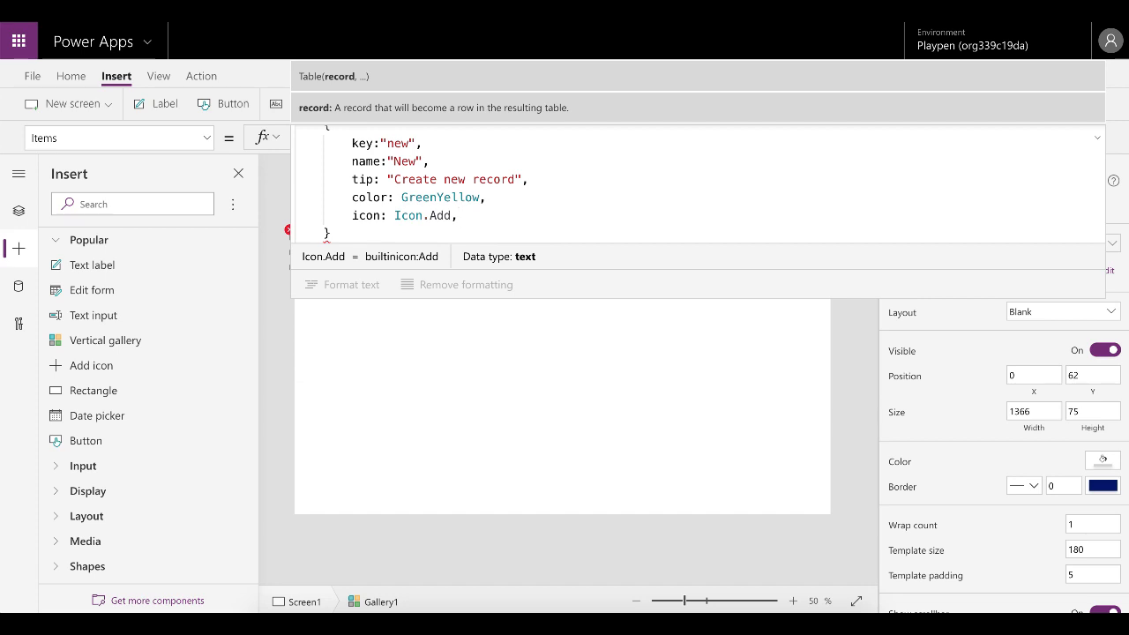
key("Return")
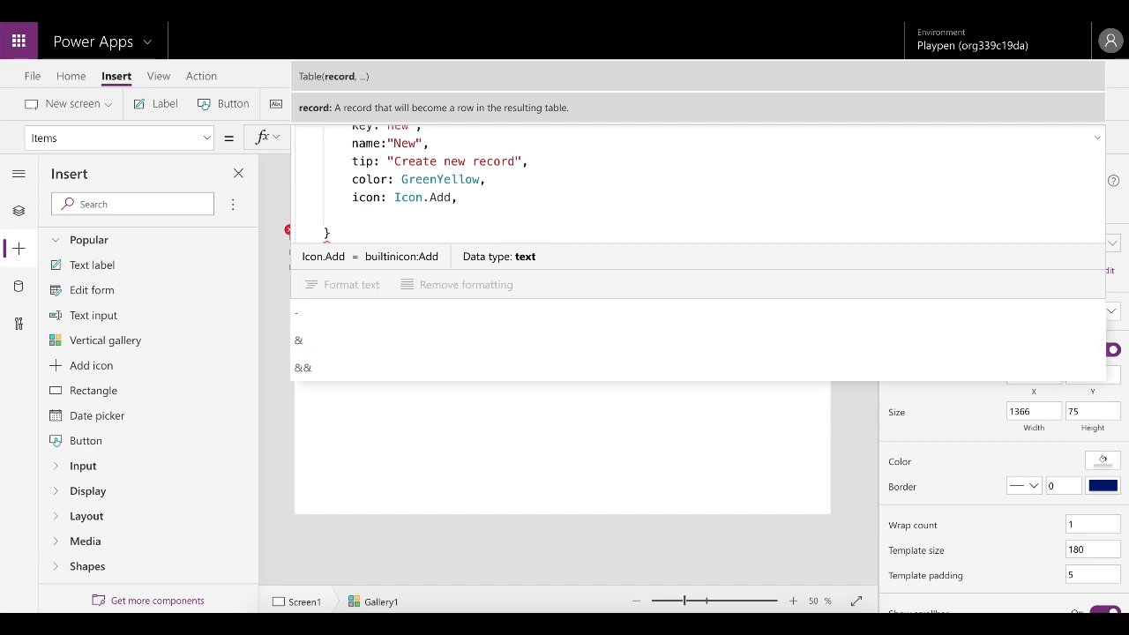
Add a show field set to true to the record.
type("show")
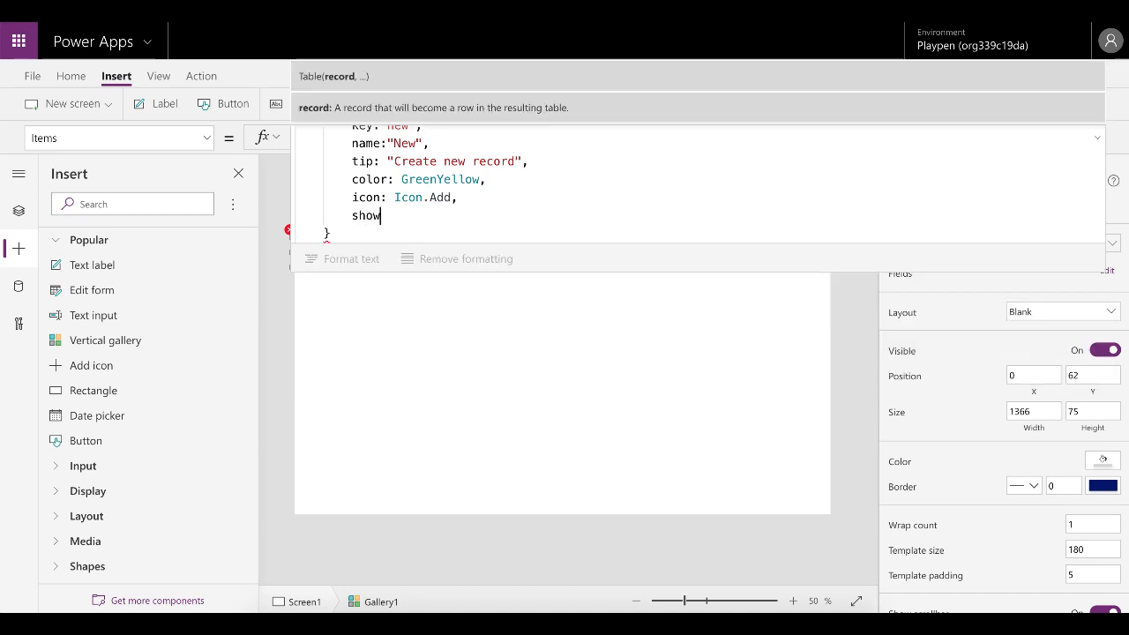
type(": ")
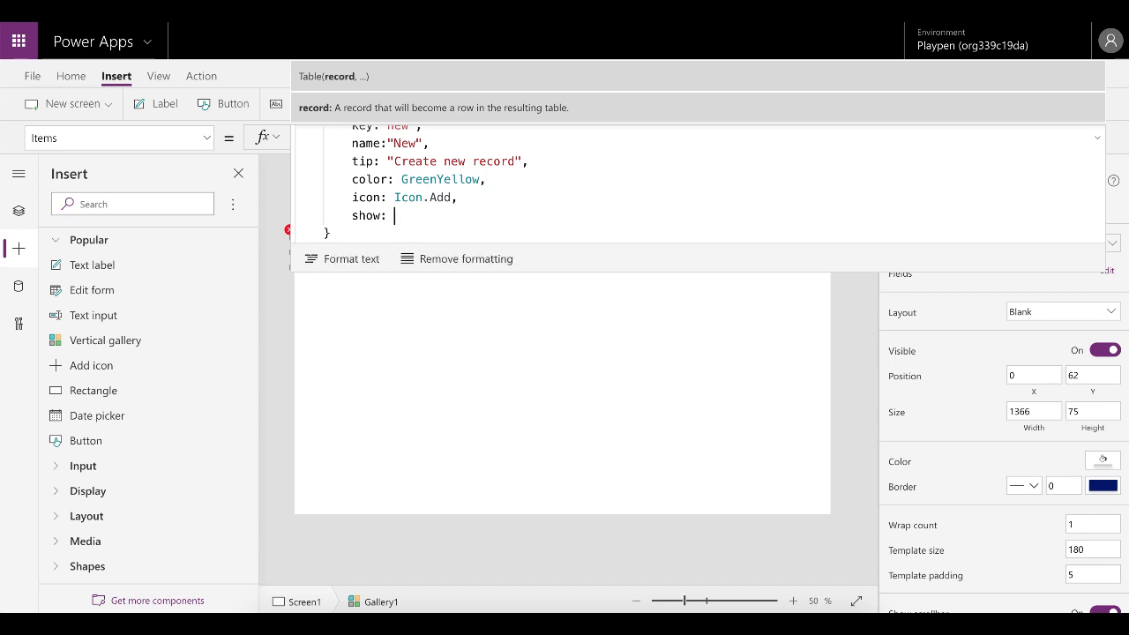
type("true")
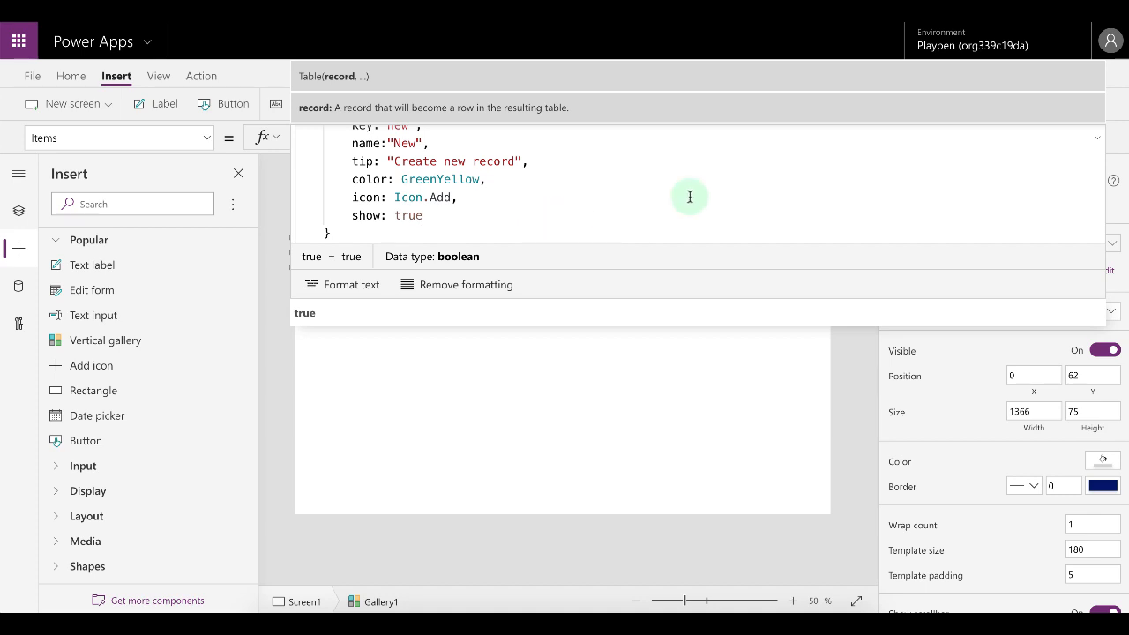
scroll(898, 173, "up", 3)
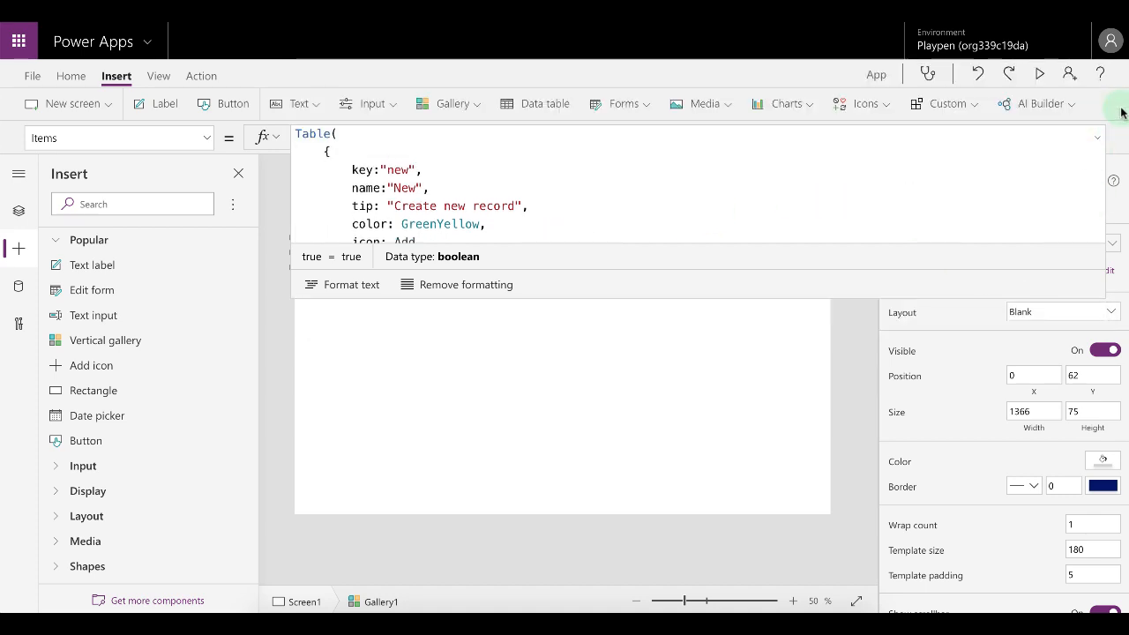
Preview the app and return to the editor.
left_click(1039, 77)
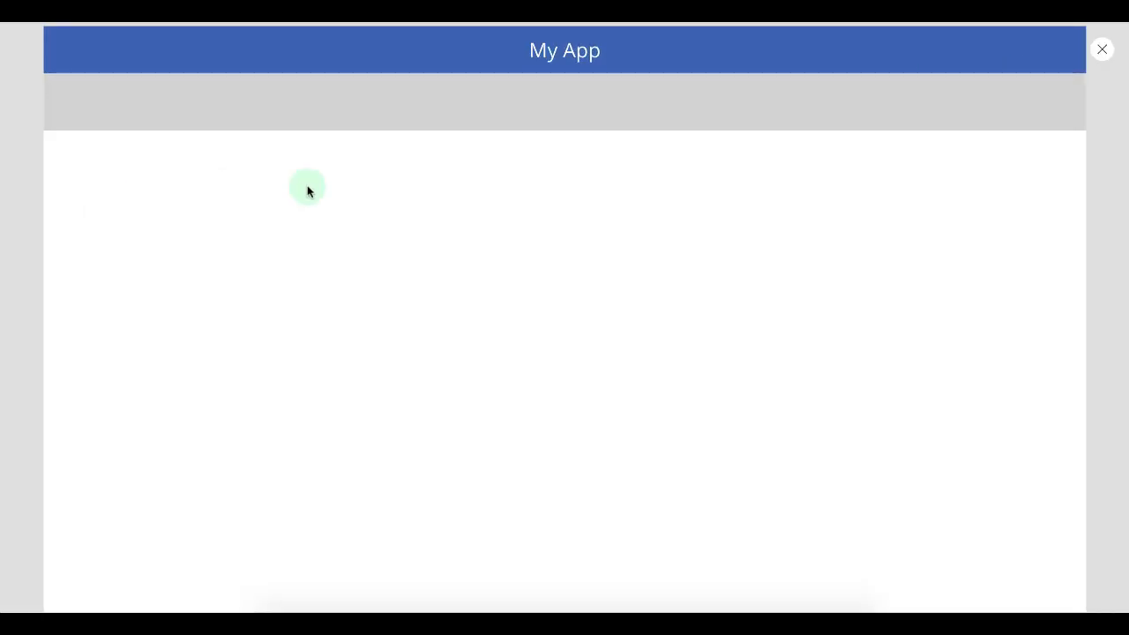
key("Escape")
left_click(1097, 138)
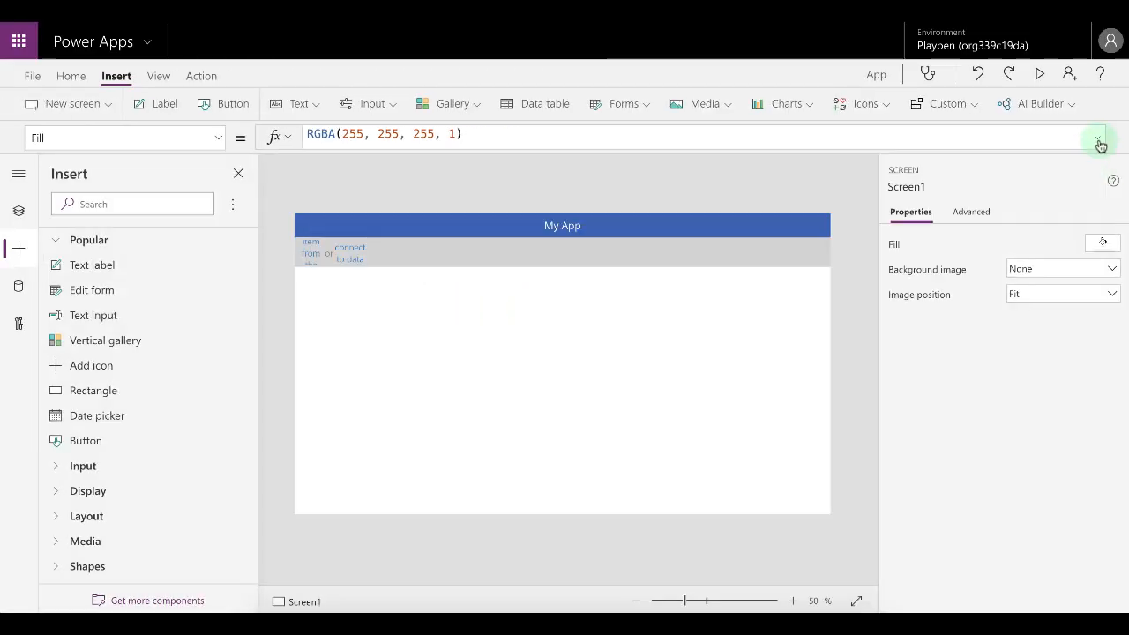
Insert a label into the gallery's item template and nudge it toward the top.
left_click(357, 253)
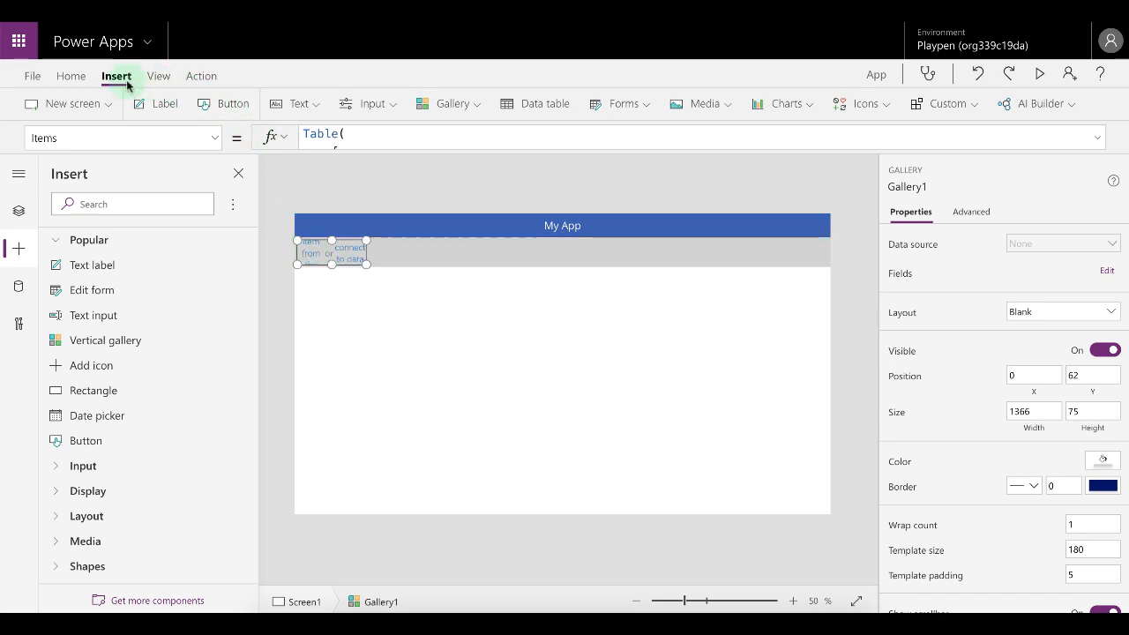
left_click(158, 104)
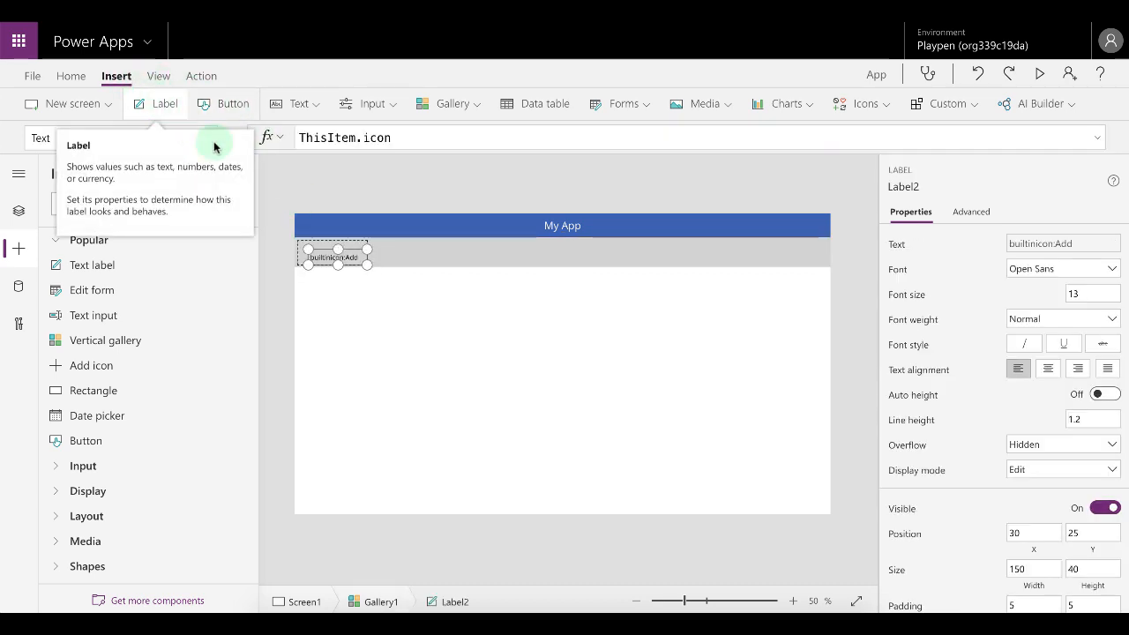
left_click_drag(348, 255, 352, 252)
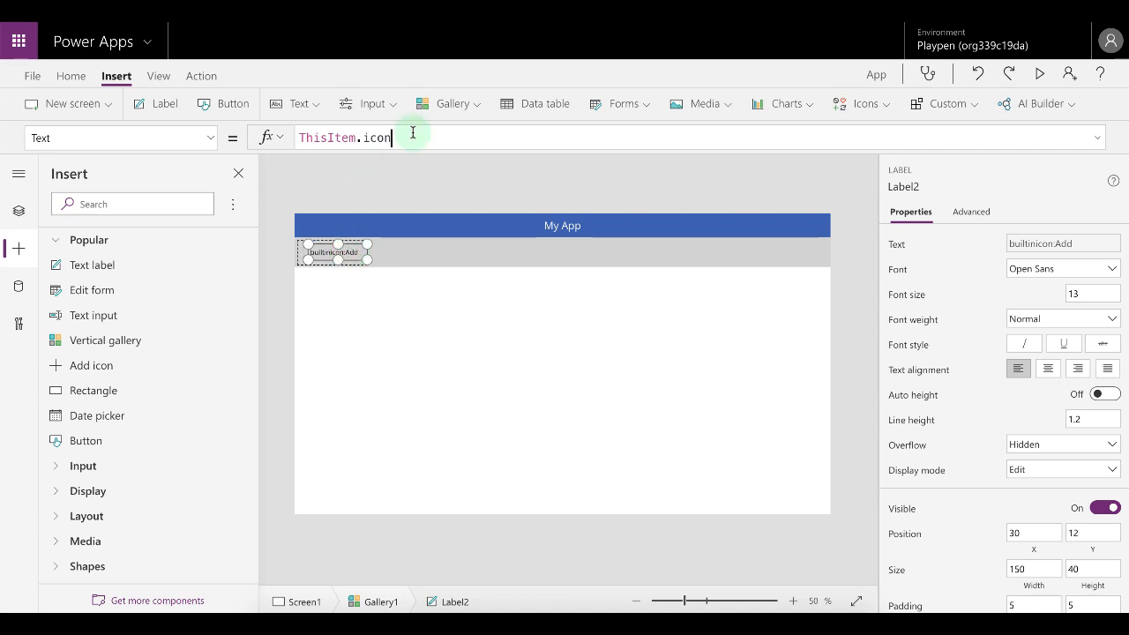
Set the label's Text formula to ThisItem.name.
left_click(380, 137)
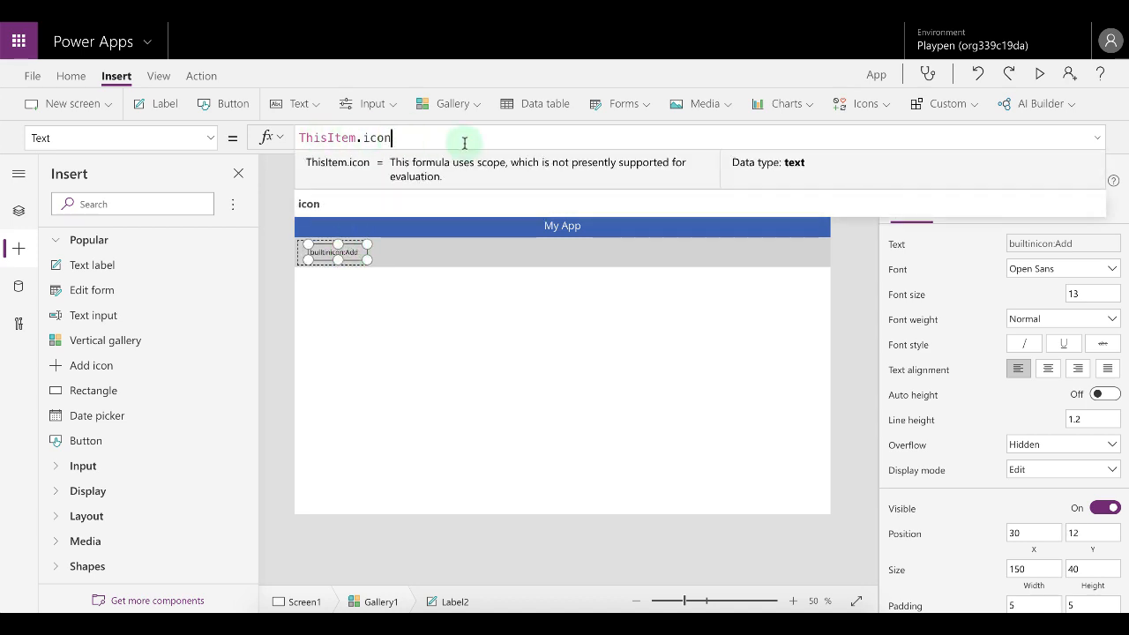
key("BackSpace")
key("BackSpace")
key("BackSpace")
key("BackSpace")
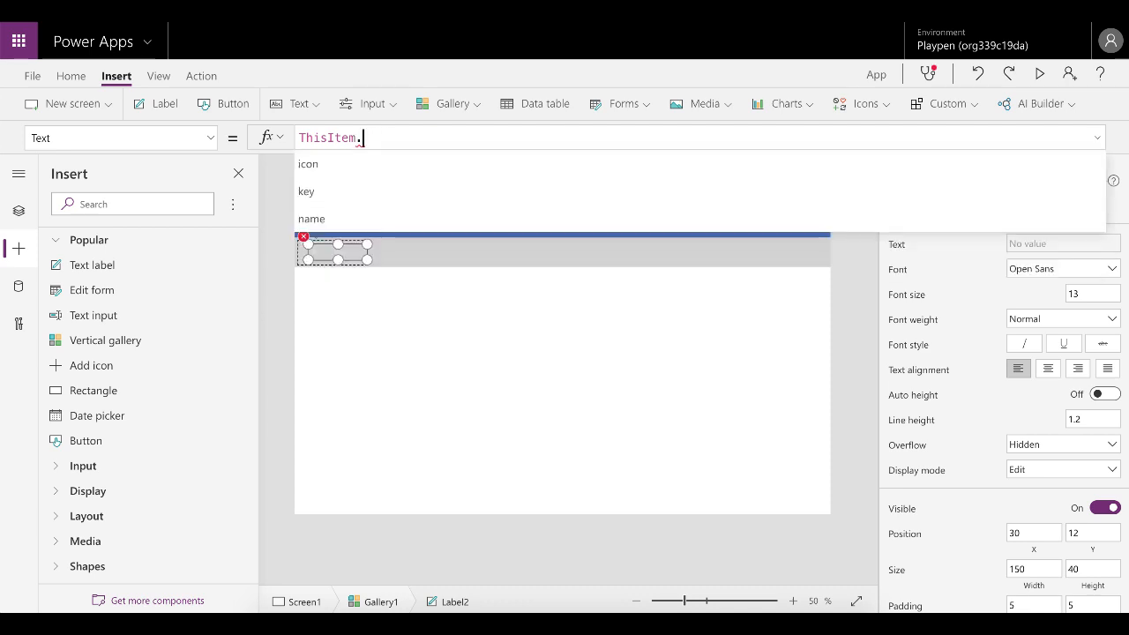
type("name")
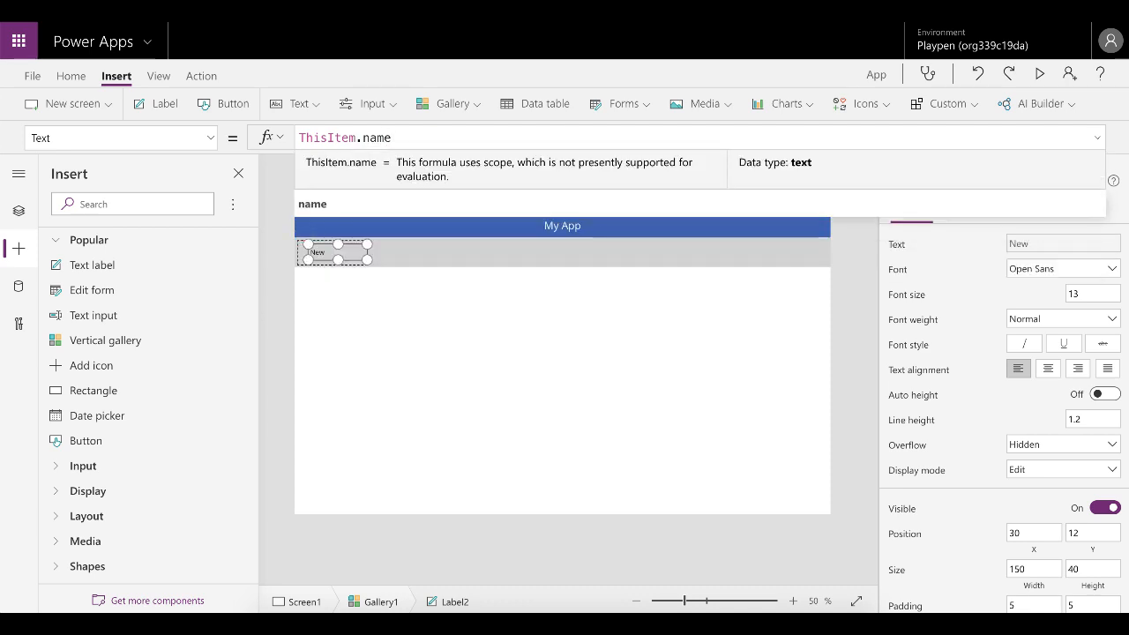
left_click(339, 208)
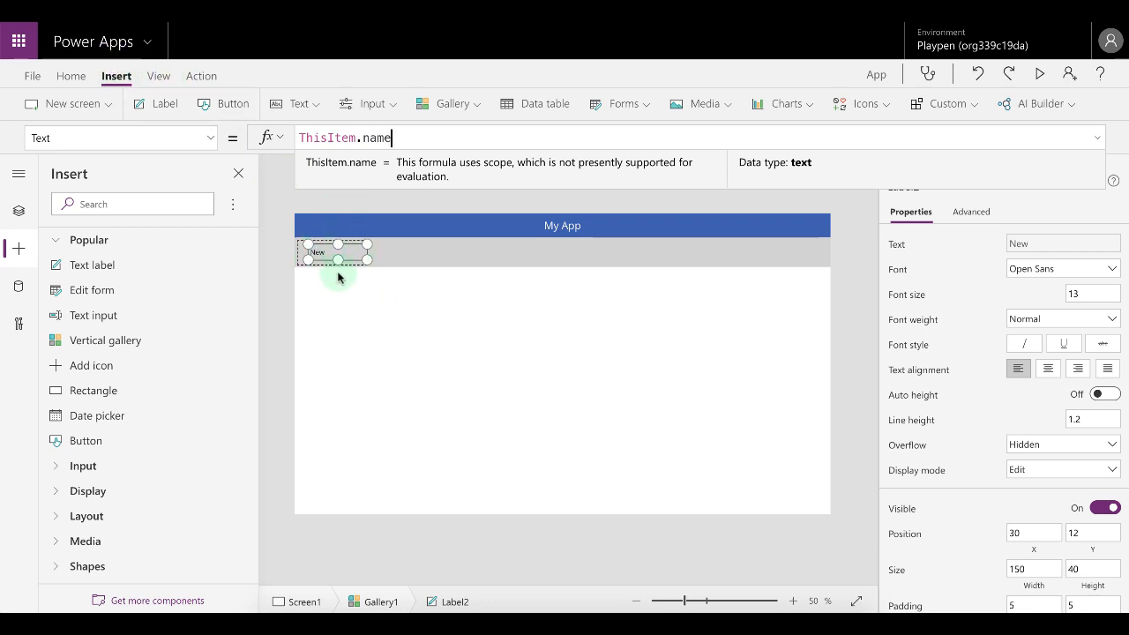
left_click(332, 165)
left_click(337, 259)
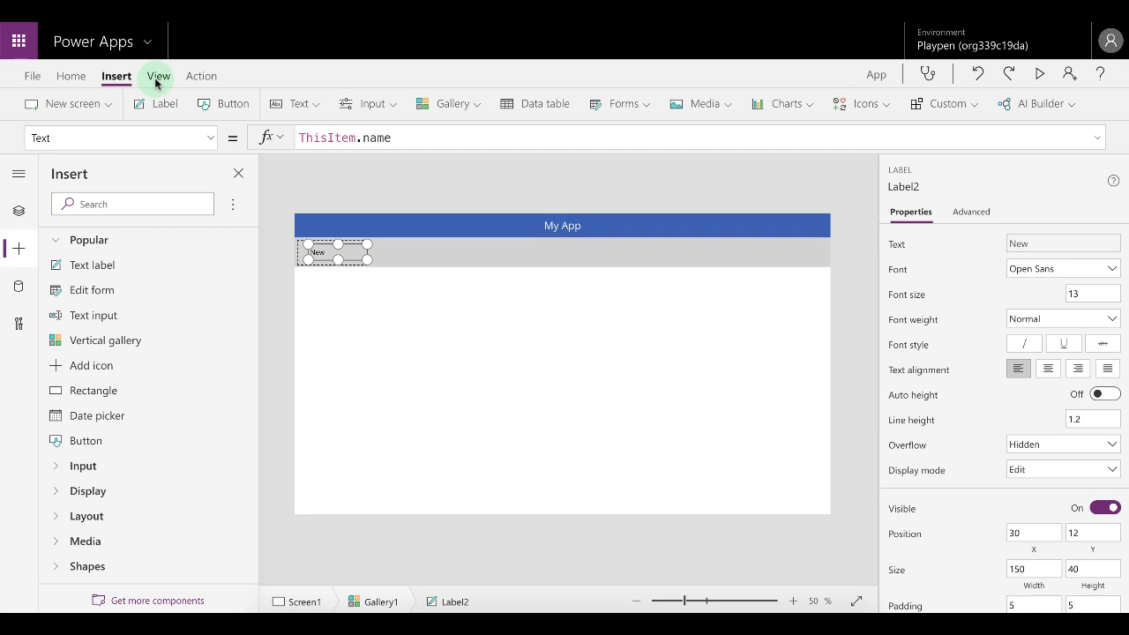
Insert an Add icon into the gallery template and move it to the template's left edge.
left_click(870, 104)
left_click(862, 137)
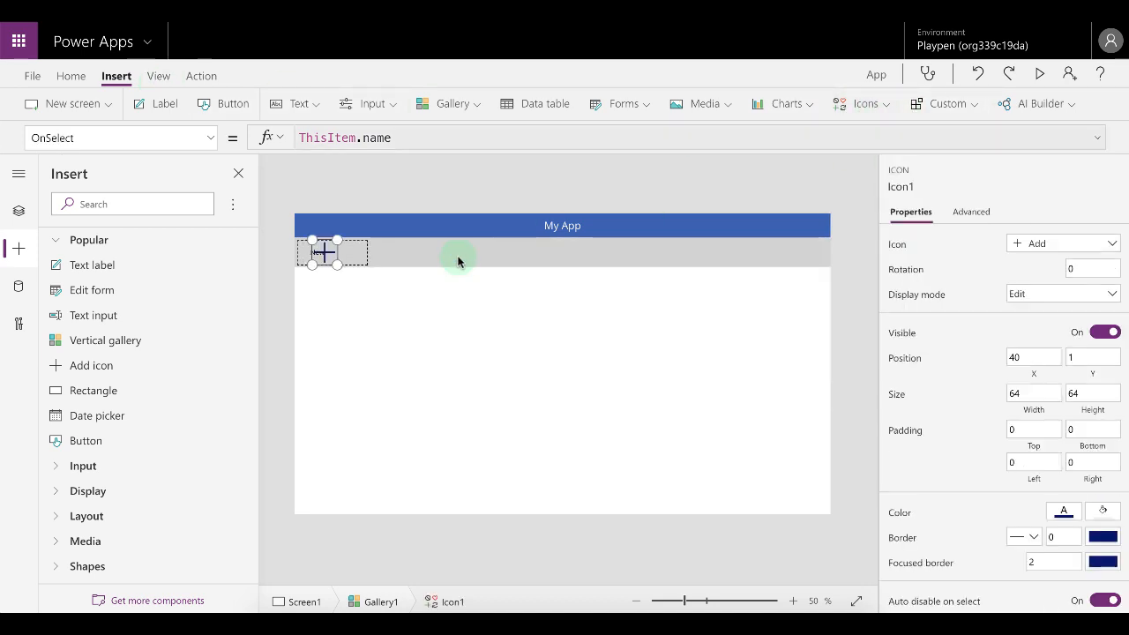
left_click_drag(333, 256, 304, 253)
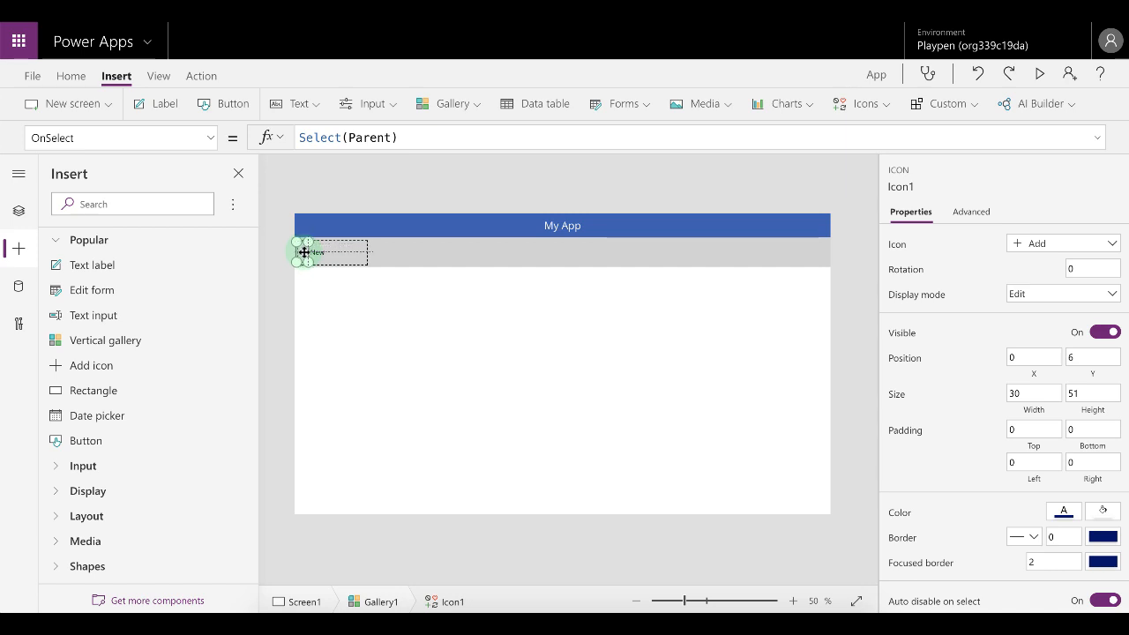
Set the gallery icon's Icon property to ThisItem.icon.
left_click(212, 140)
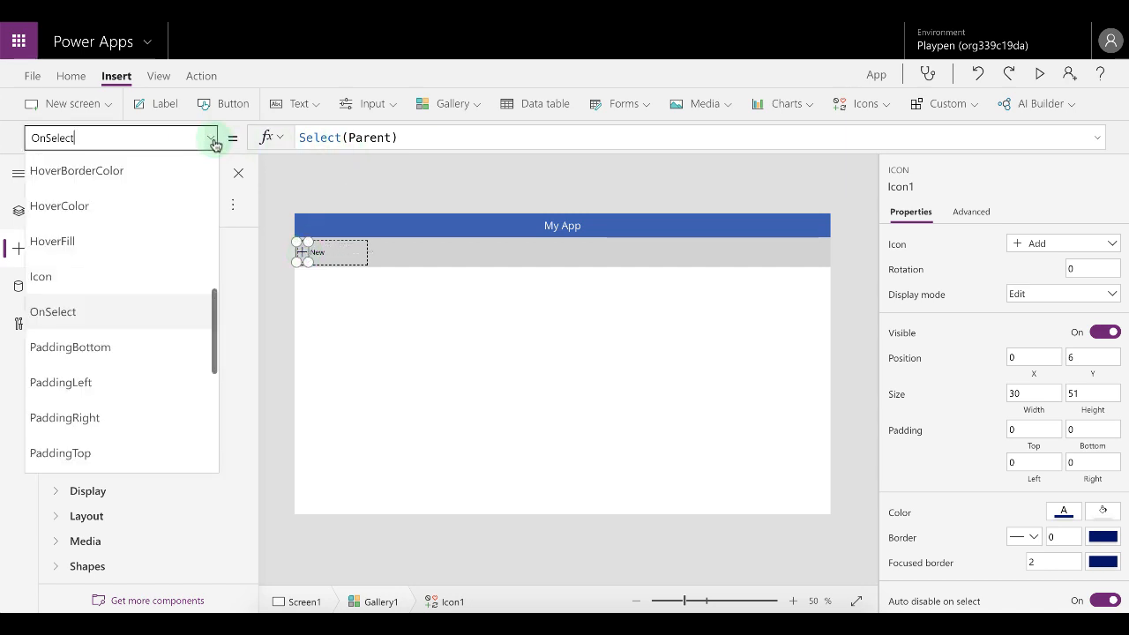
scroll(142, 223, "up", 5)
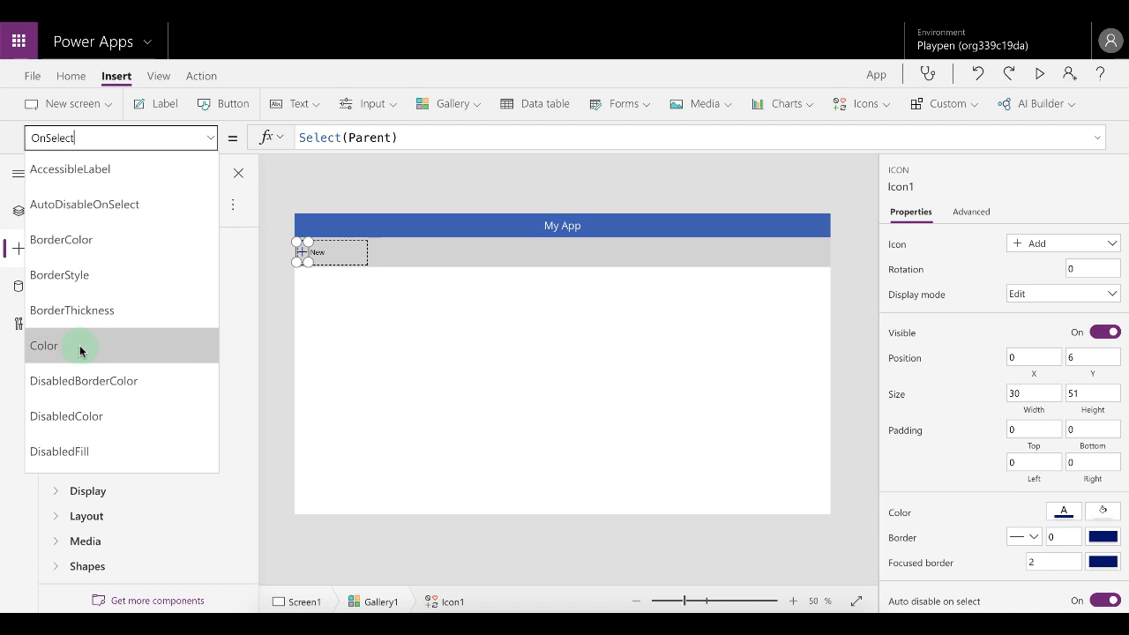
scroll(80, 350, "down", 3)
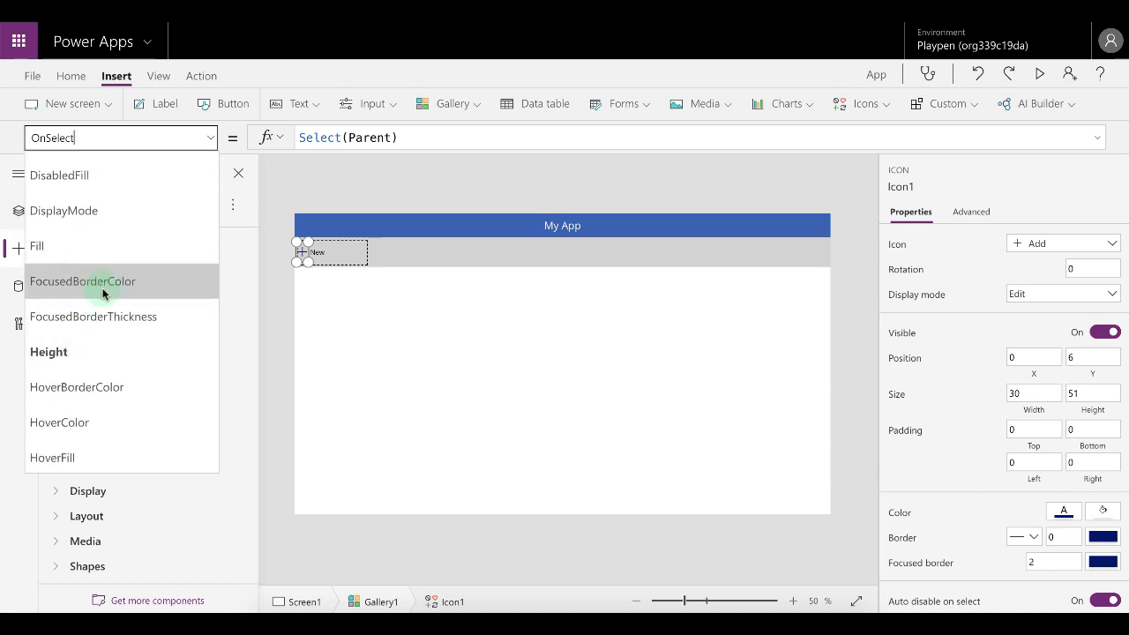
scroll(102, 294, "down", 3)
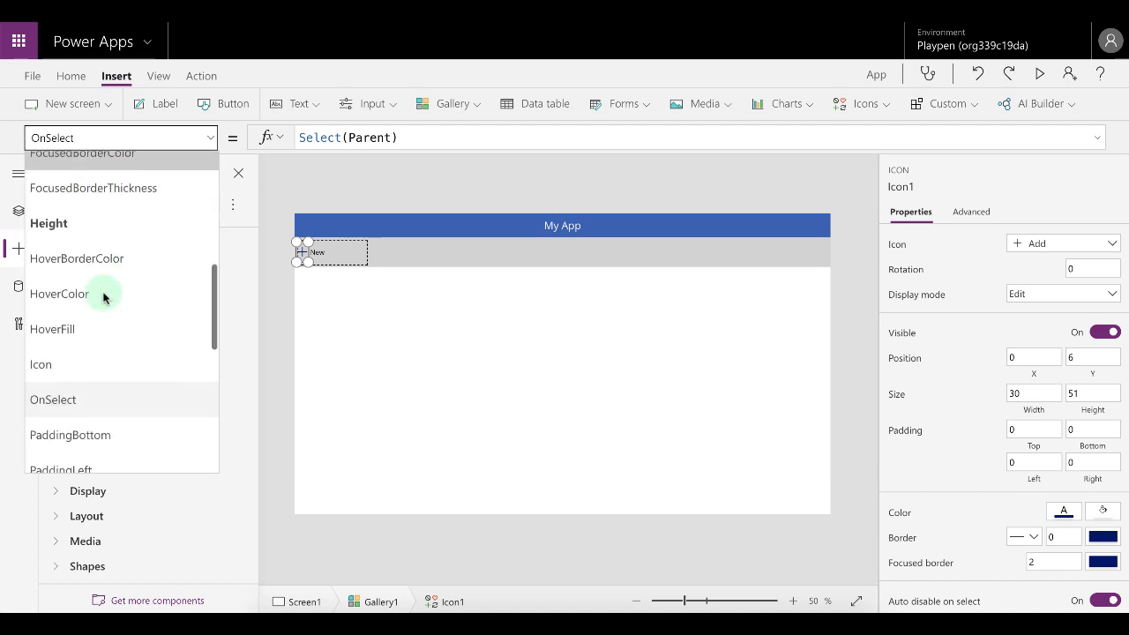
left_click(75, 366)
left_click_drag(390, 138, 264, 139)
type("T")
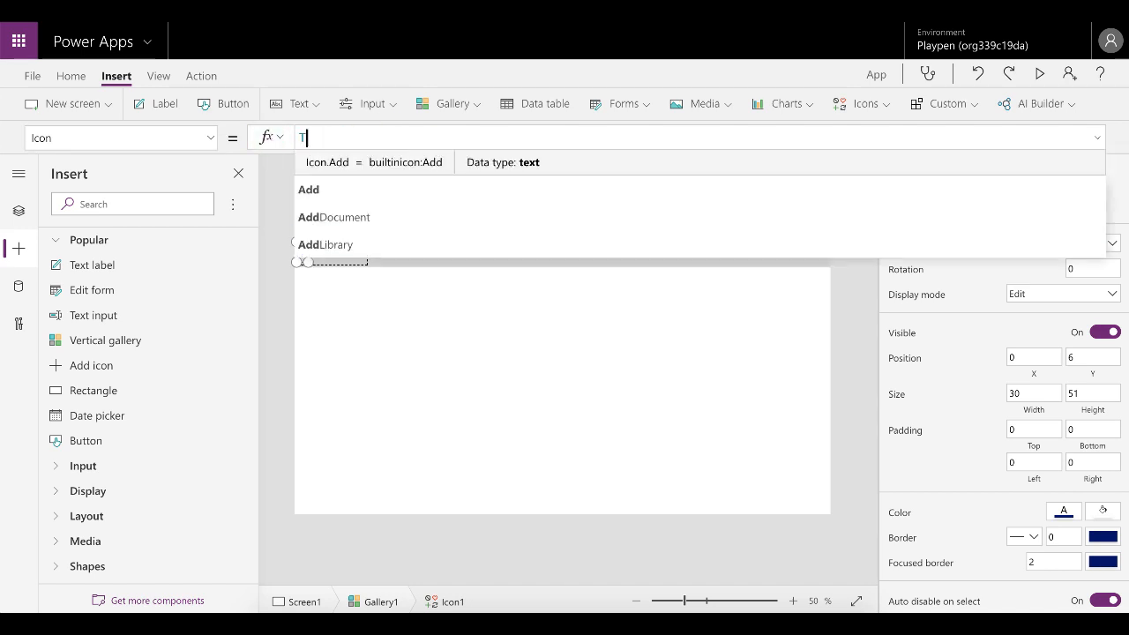
type("hisItem.")
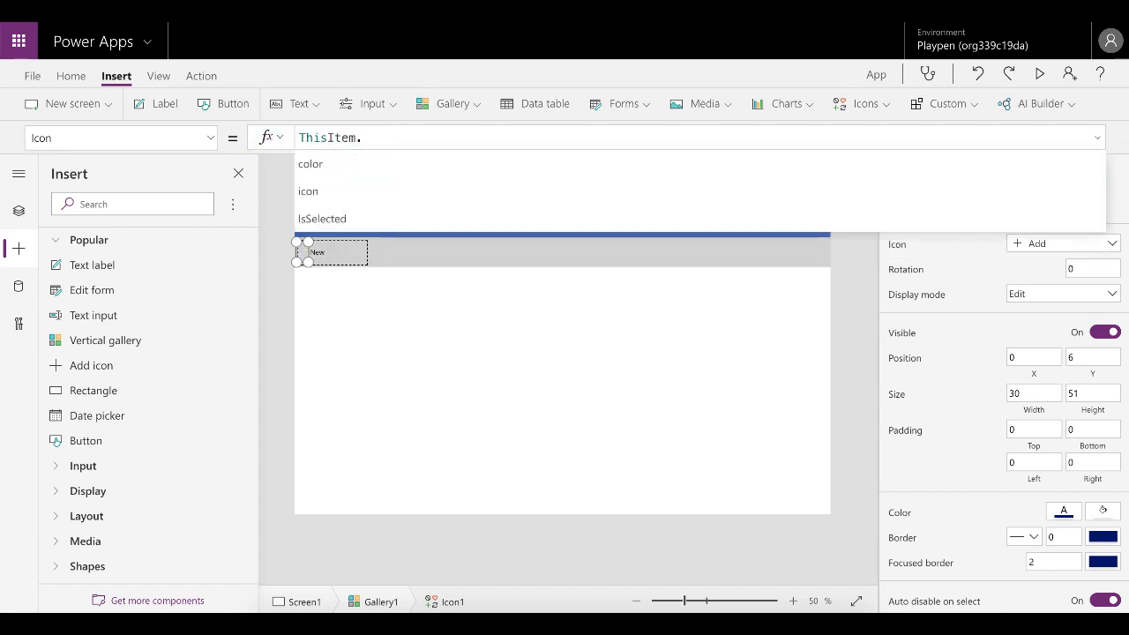
type("icon")
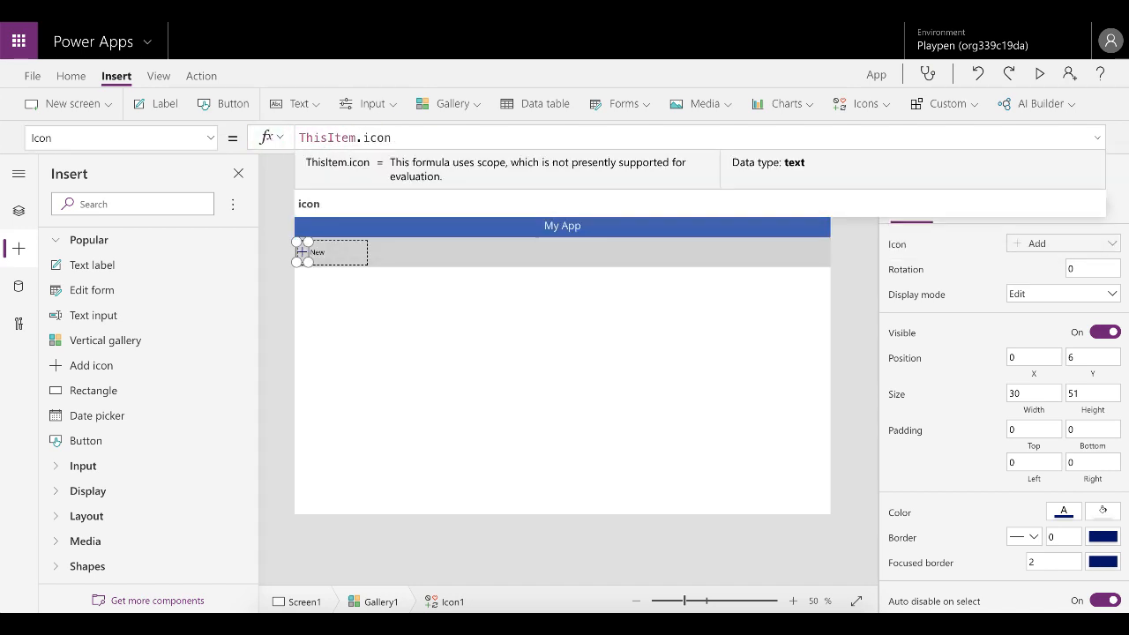
Right-align the text of the gallery label.
left_click(312, 251)
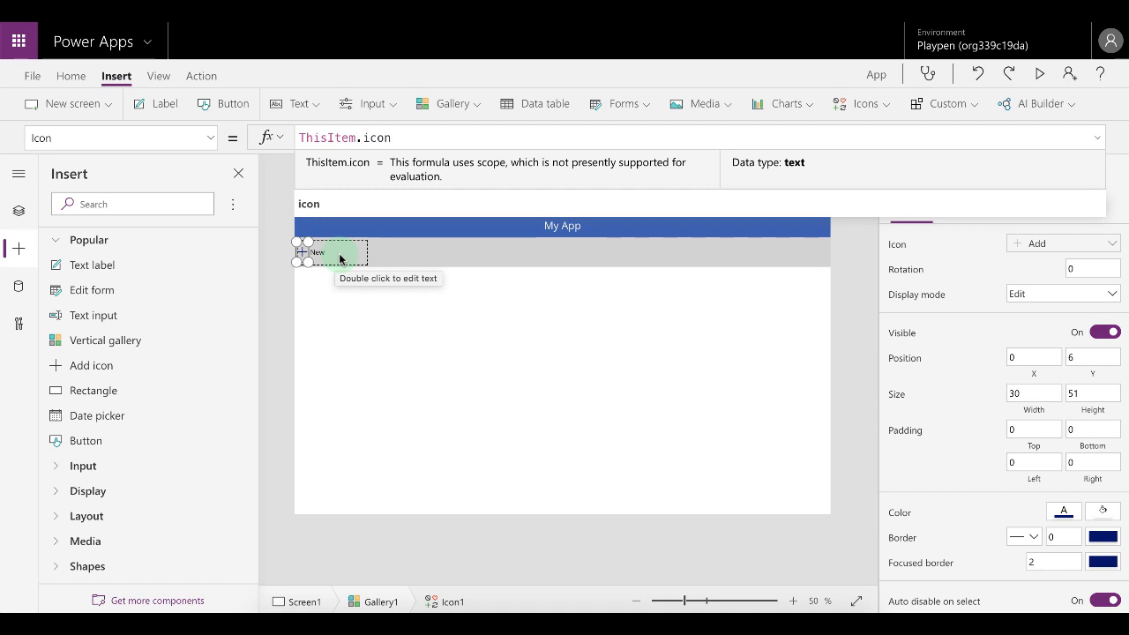
left_click(341, 256)
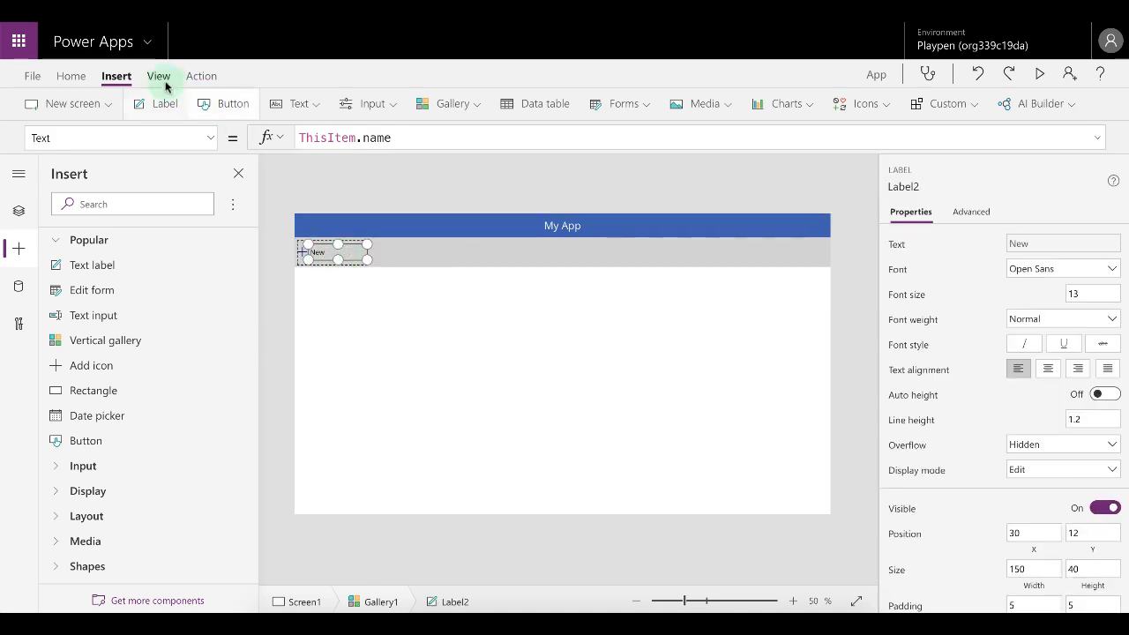
left_click(71, 76)
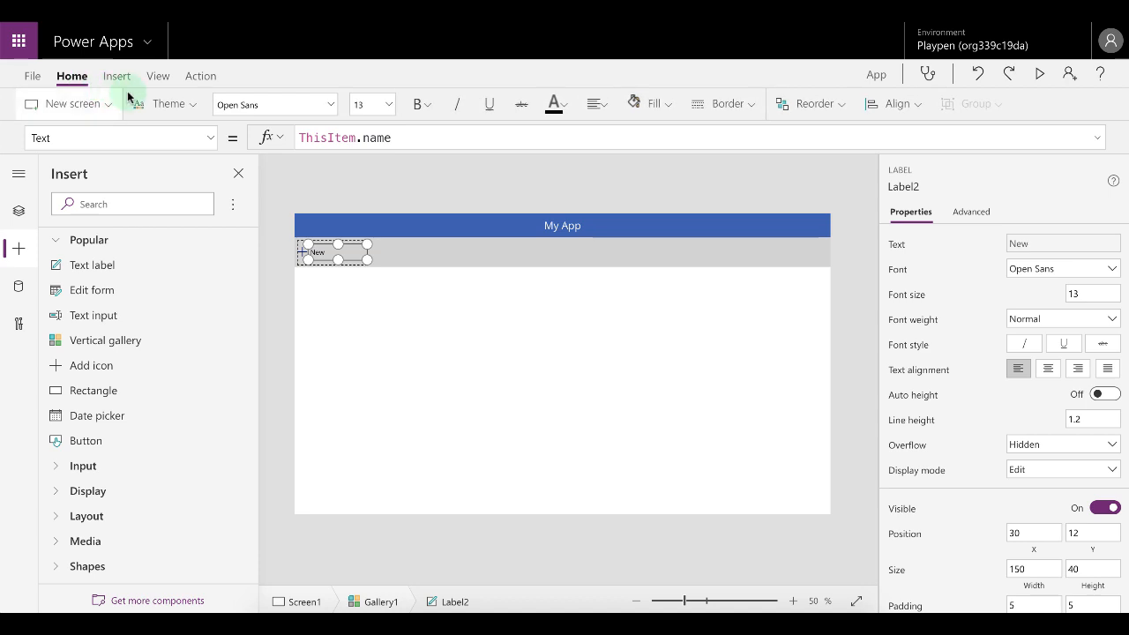
left_click(597, 104)
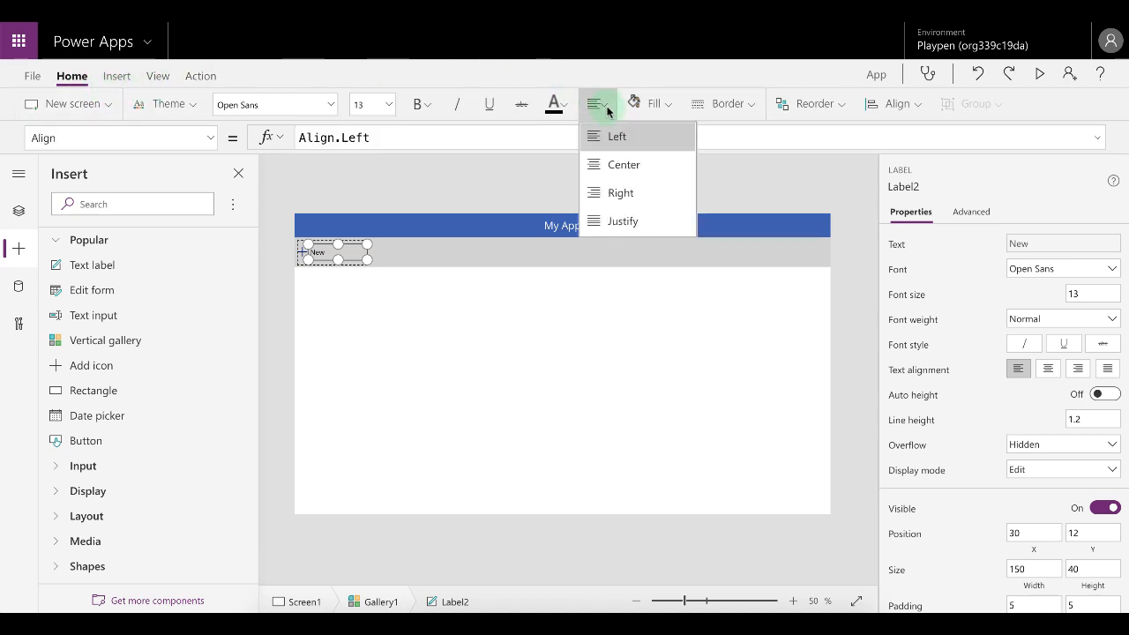
left_click(640, 191)
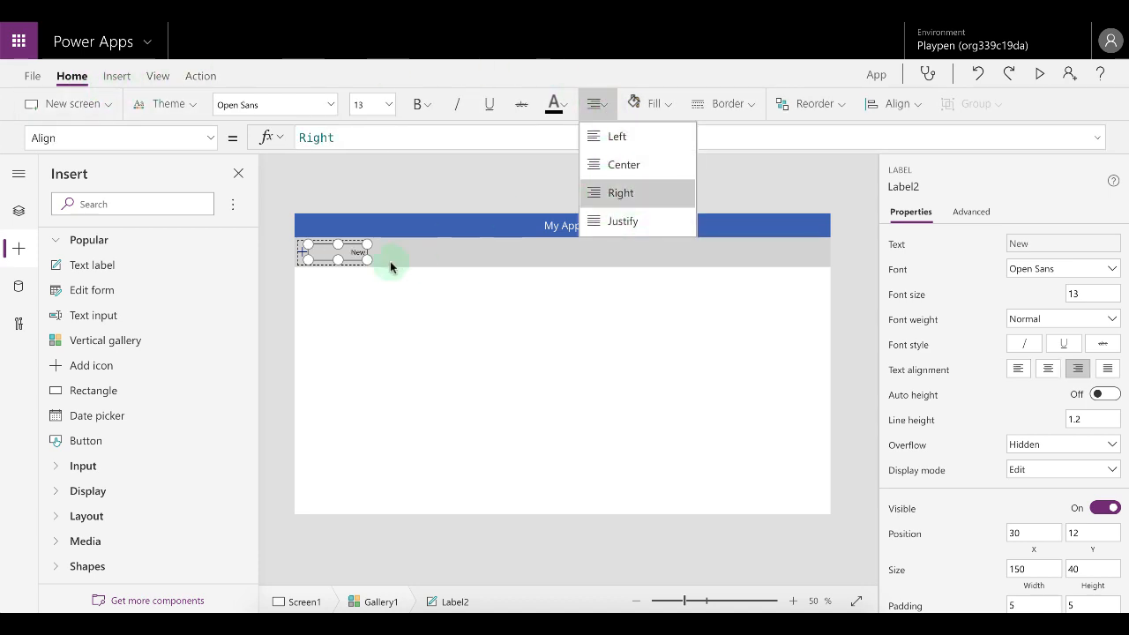
Arrange the icon and label inside the template, narrowing the label to about 108, and shrink the template size to about 130.
left_click(302, 255)
left_click(342, 254)
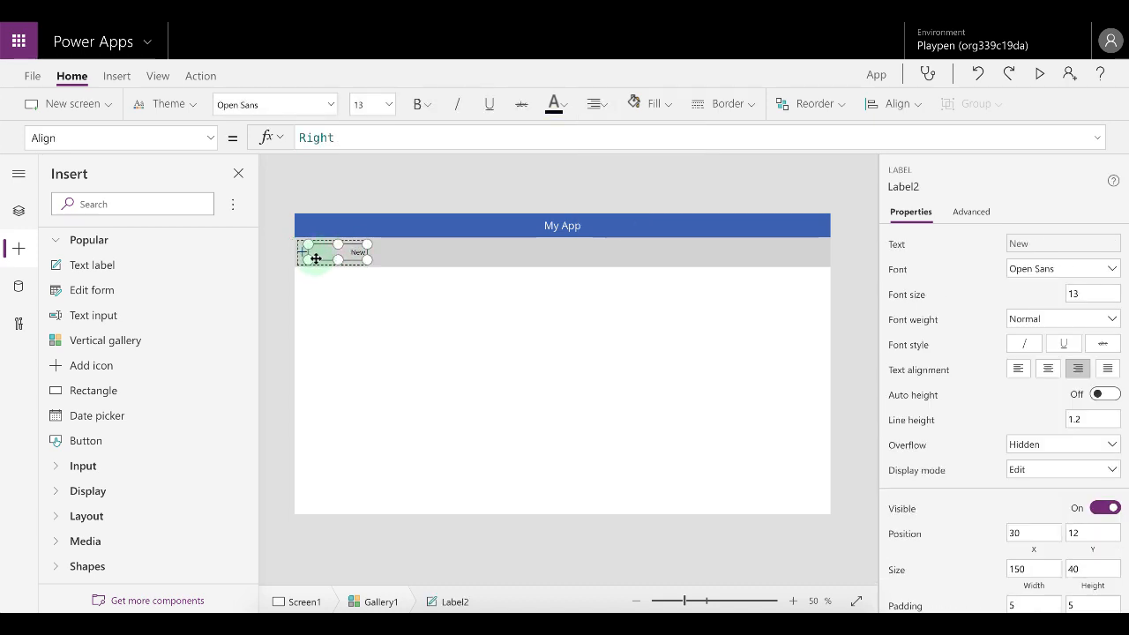
mouse_move(309, 260)
left_mouse_down()
mouse_move(326, 262)
mouse_move(302, 252)
mouse_move(330, 253)
mouse_move(310, 254)
left_mouse_up()
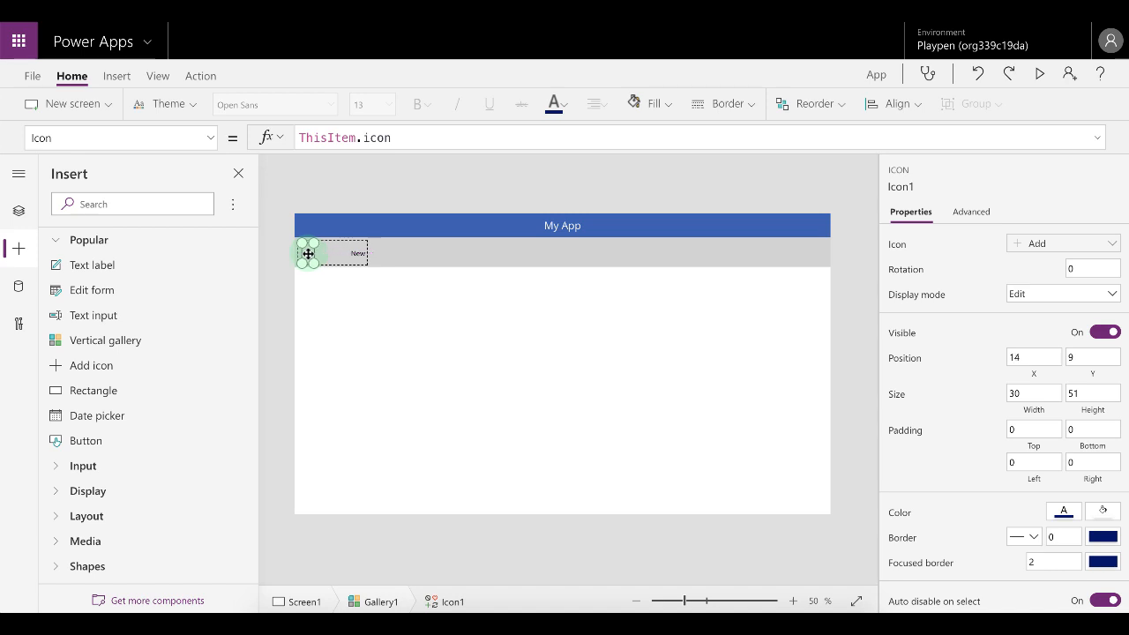
left_click(332, 254)
left_click_drag(357, 254, 335, 255)
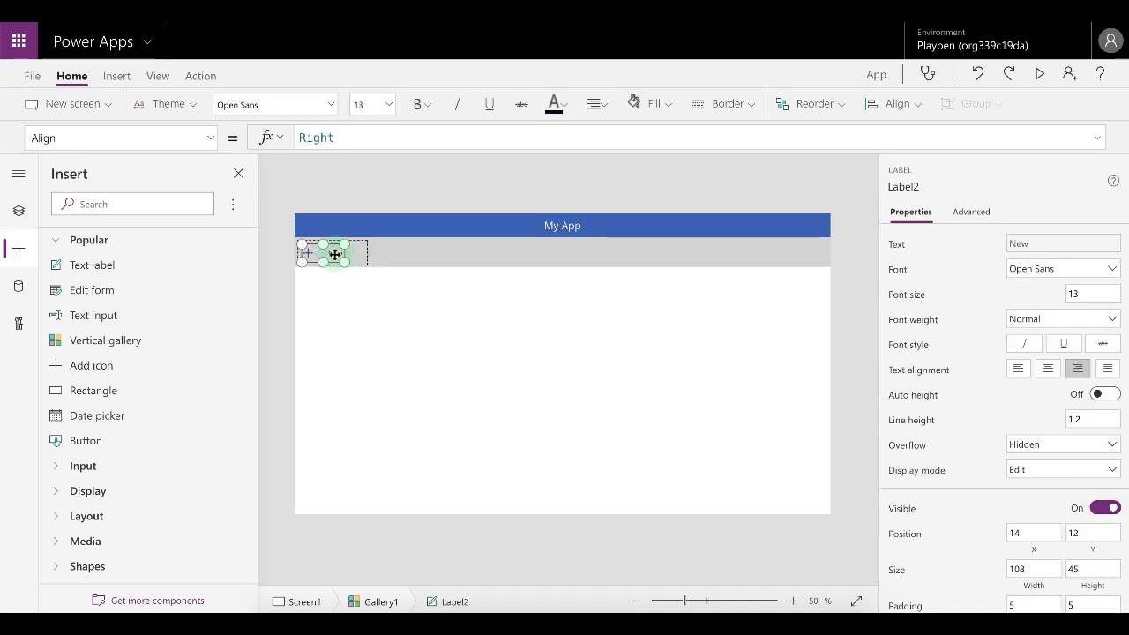
left_click(363, 261)
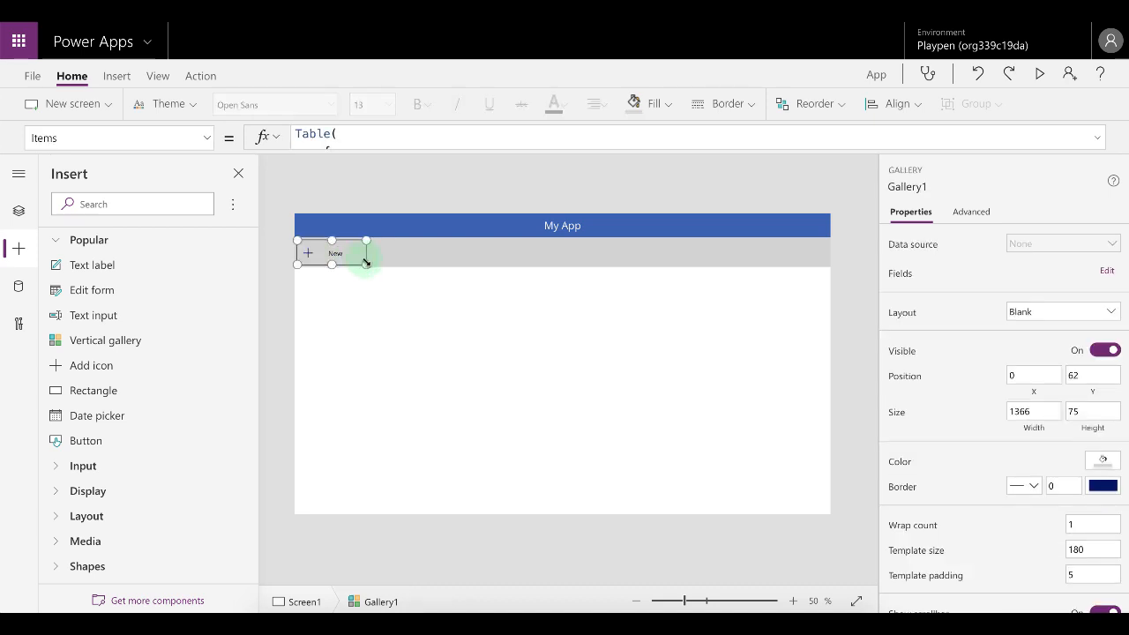
left_click_drag(366, 263, 347, 262)
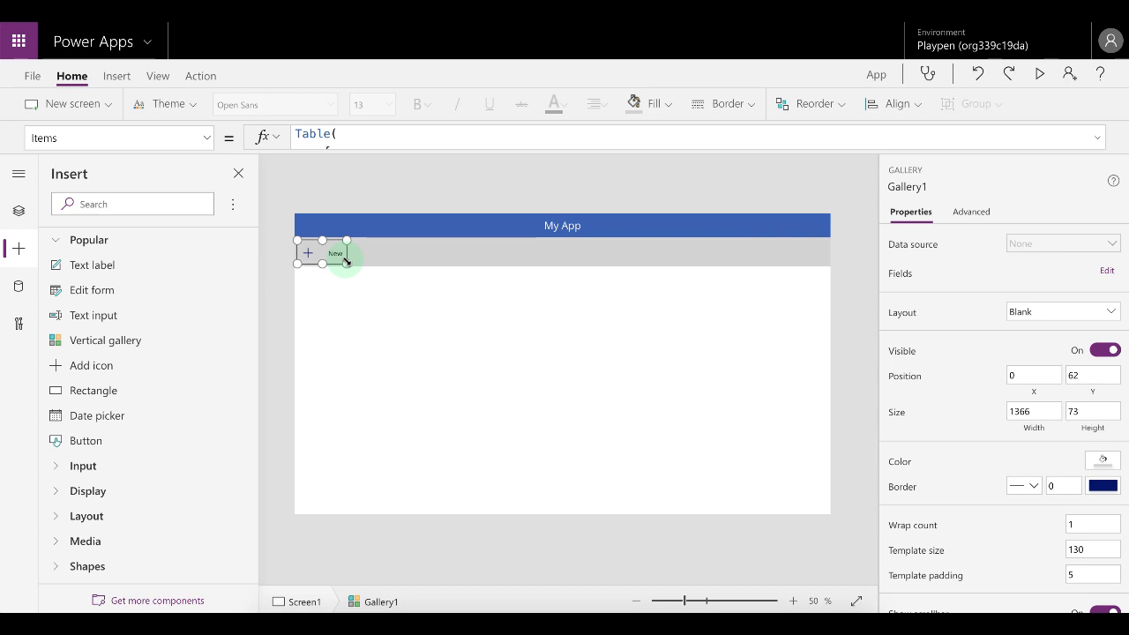
Set the label's HoverFill to ColorFade(Gallery1.Fill,-10%).
left_click(336, 253)
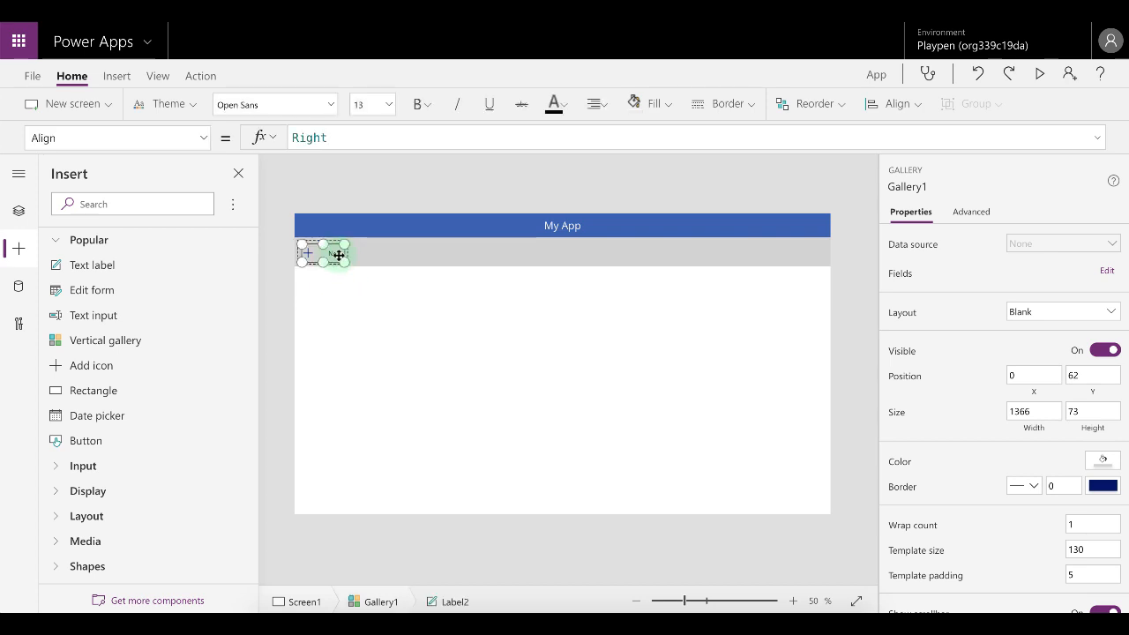
left_click(205, 139)
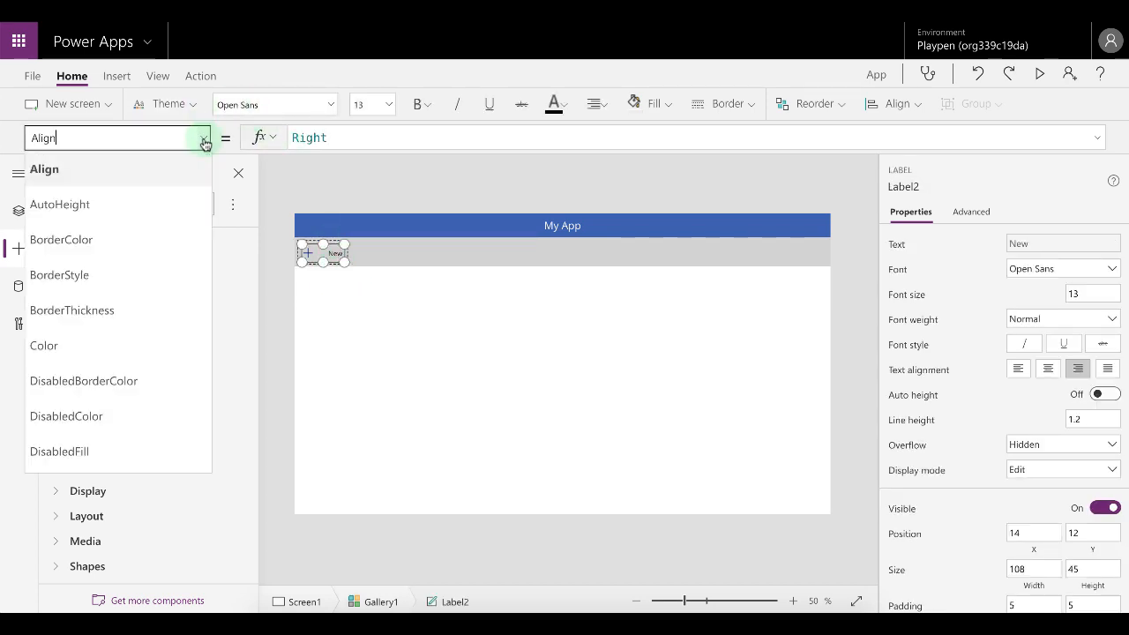
scroll(134, 272, "down", 2)
scroll(135, 276, "down", 3)
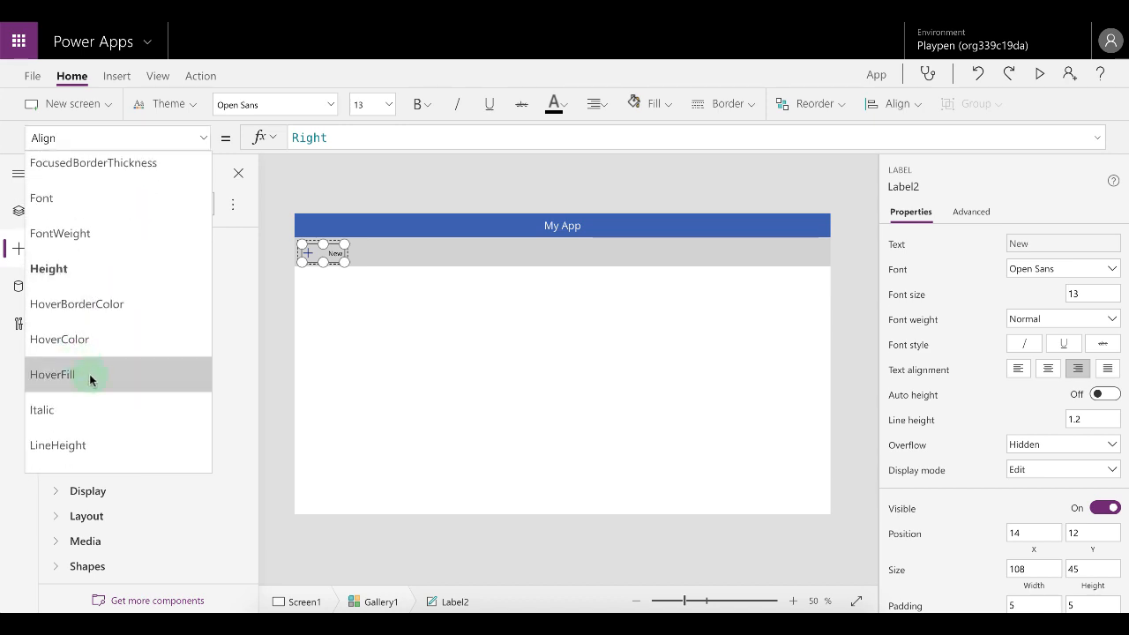
left_click(89, 374)
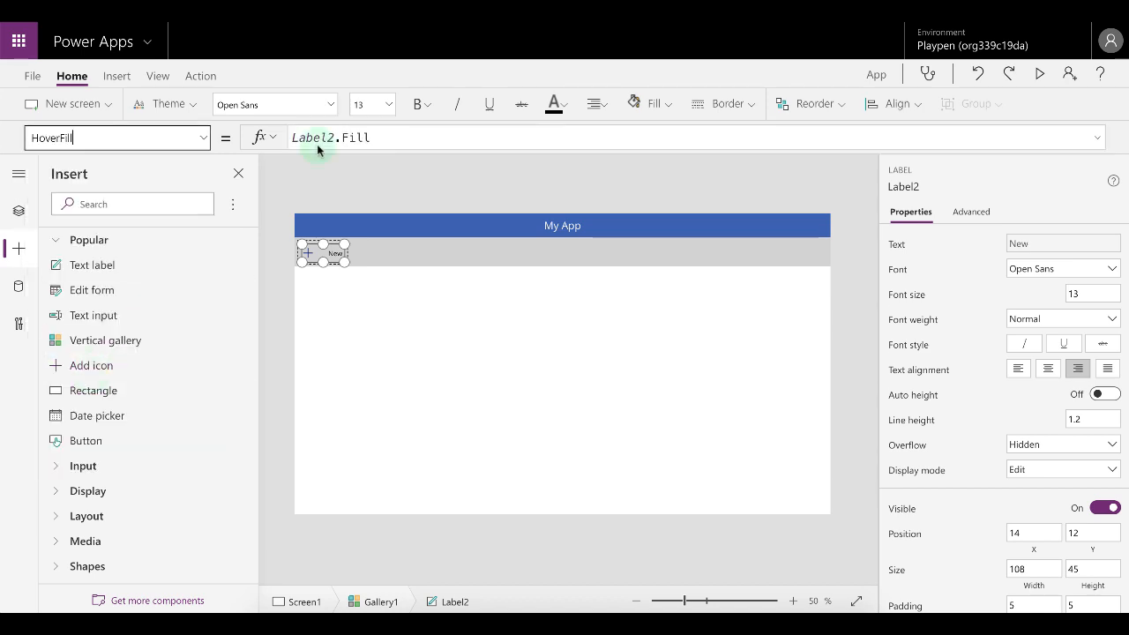
left_click(434, 139)
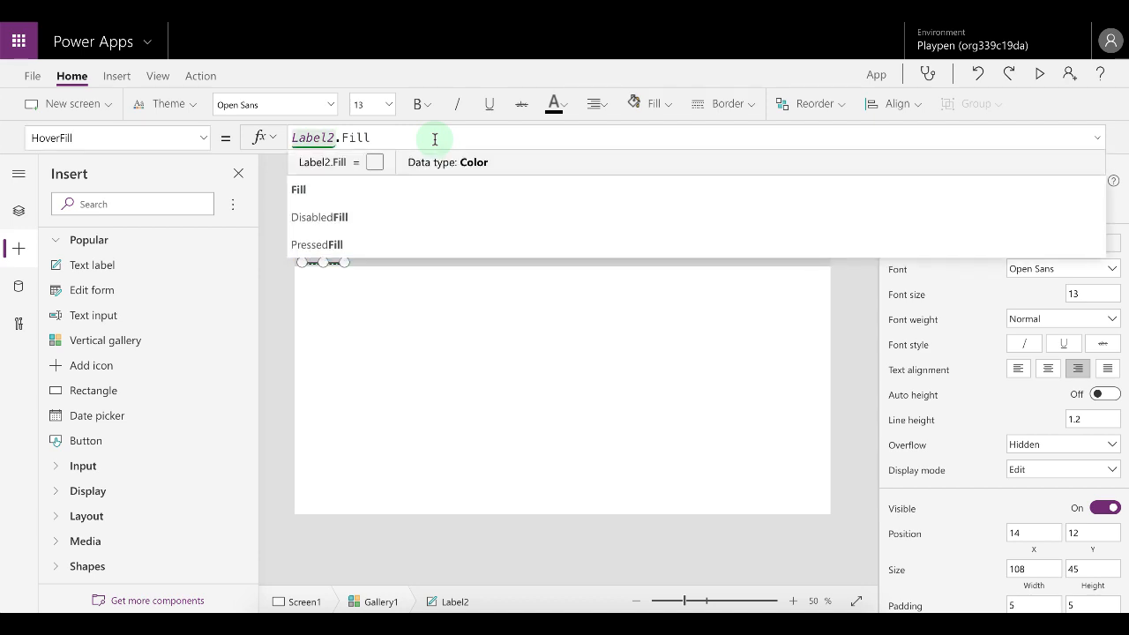
left_click_drag(435, 138, 292, 139)
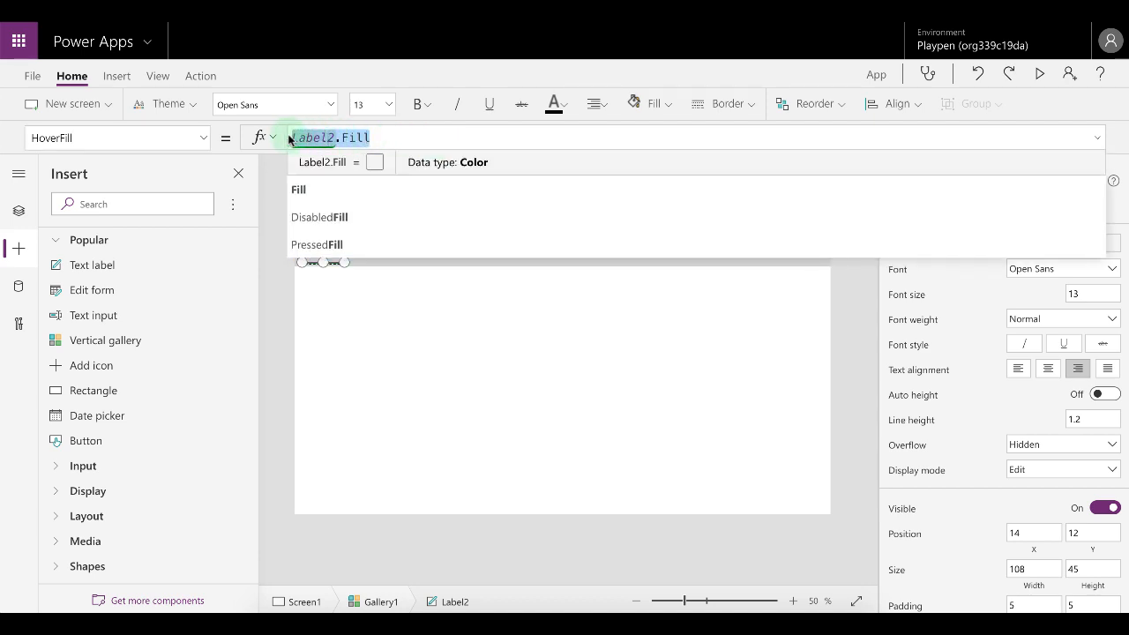
type("color")
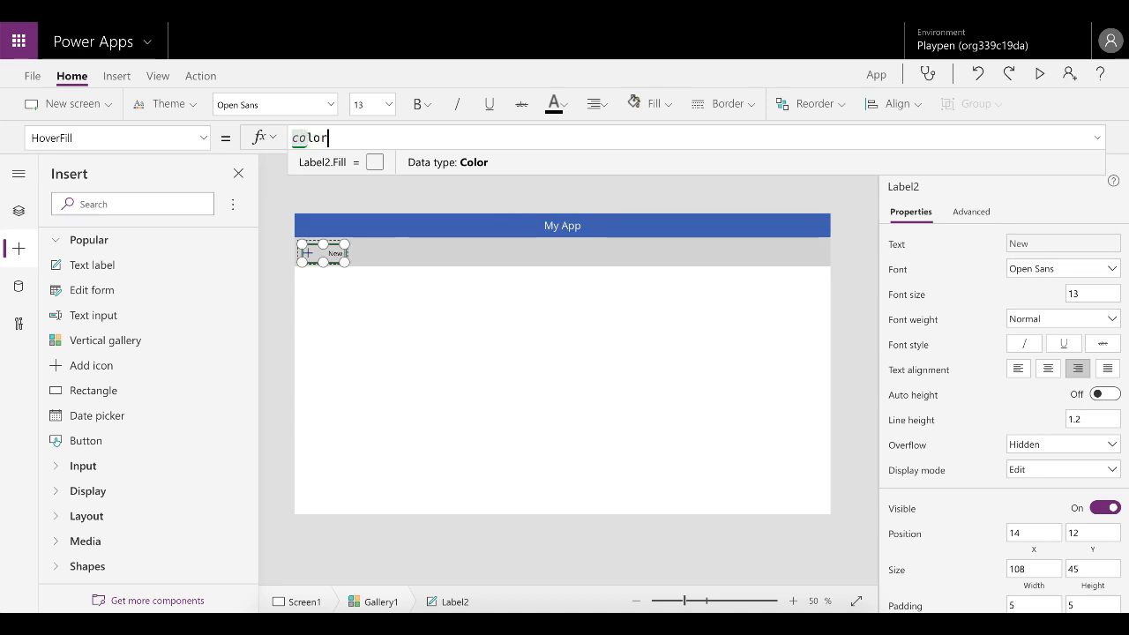
type("fade(")
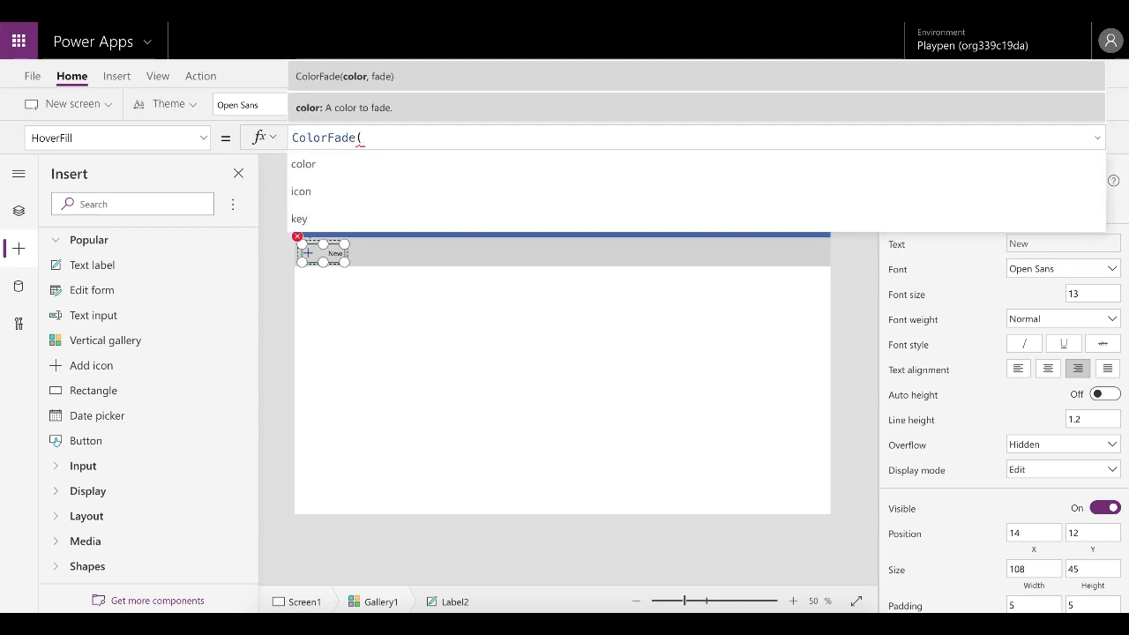
type("gall")
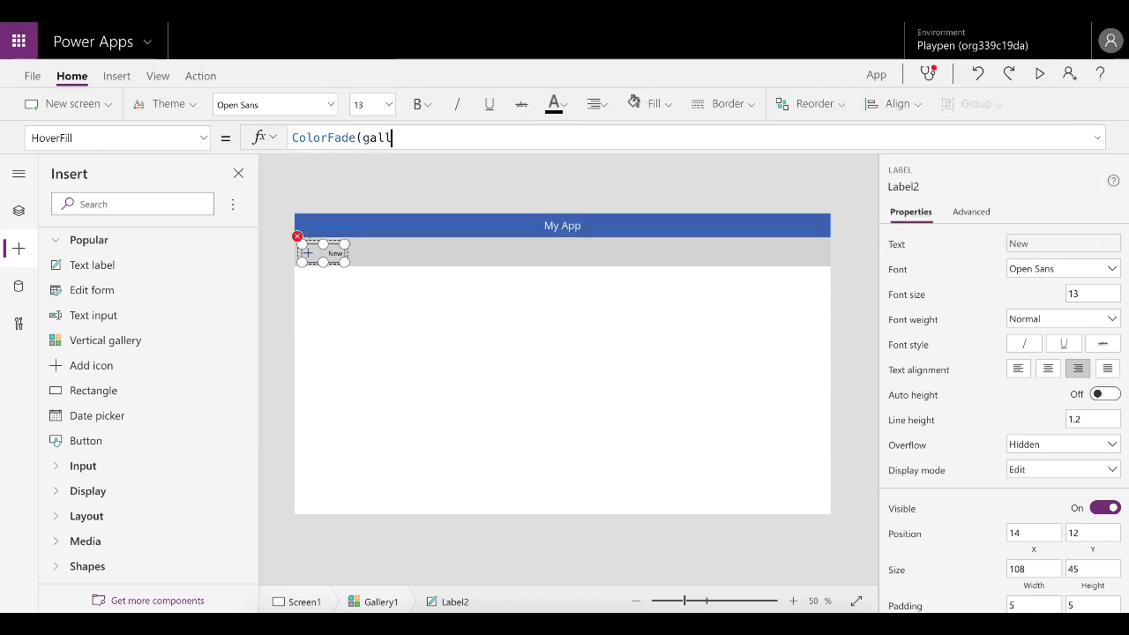
key("Tab")
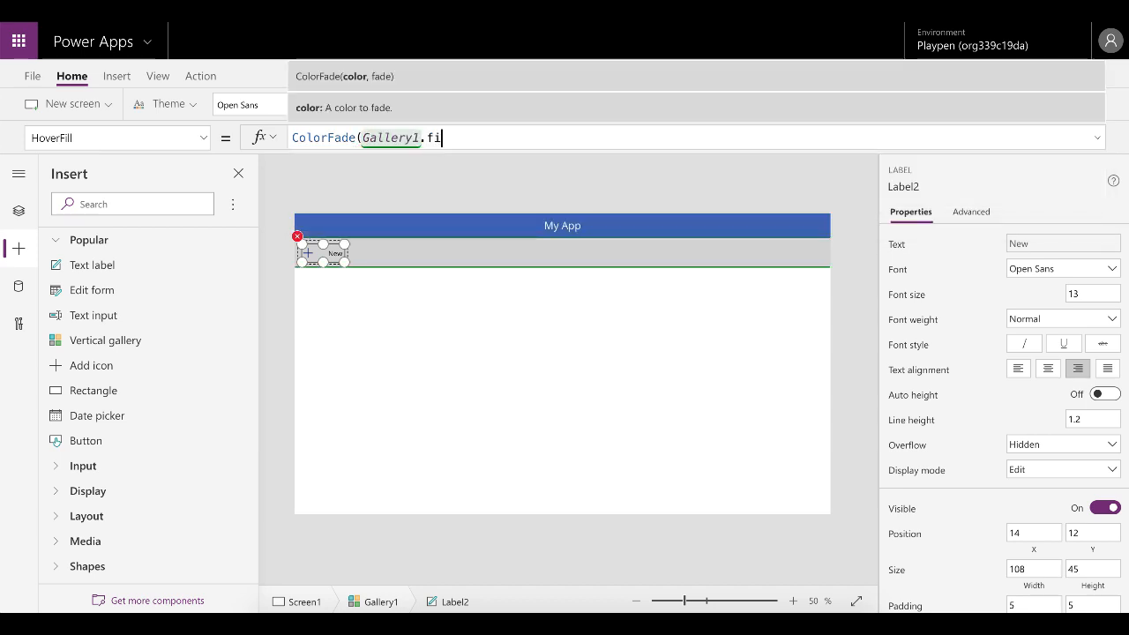
type(".fi")
key("Tab")
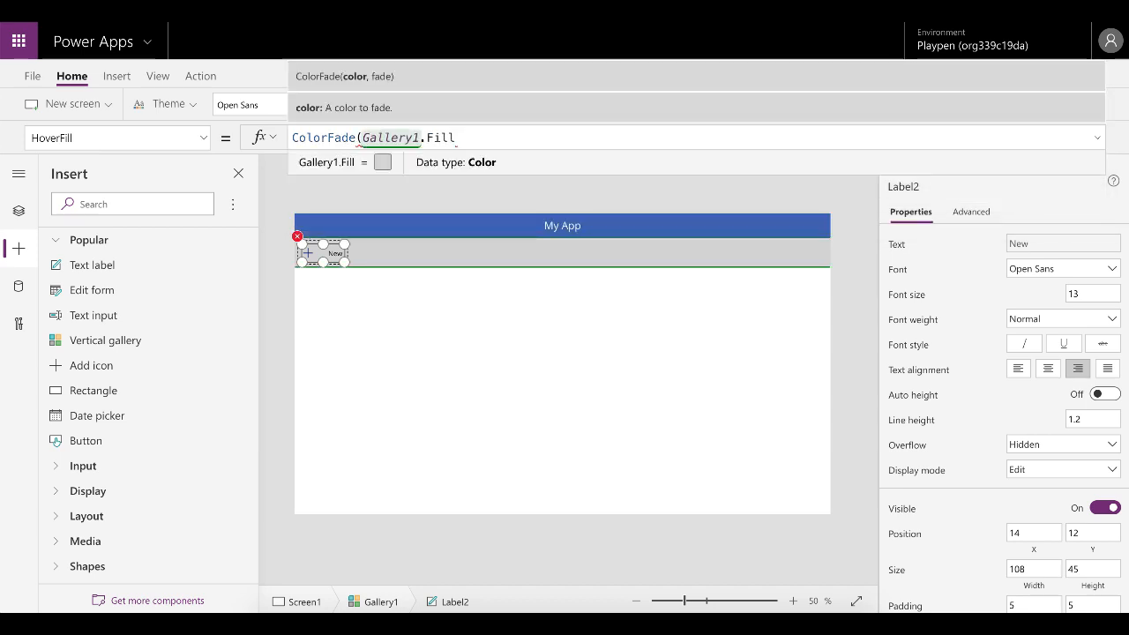
type(",-15")
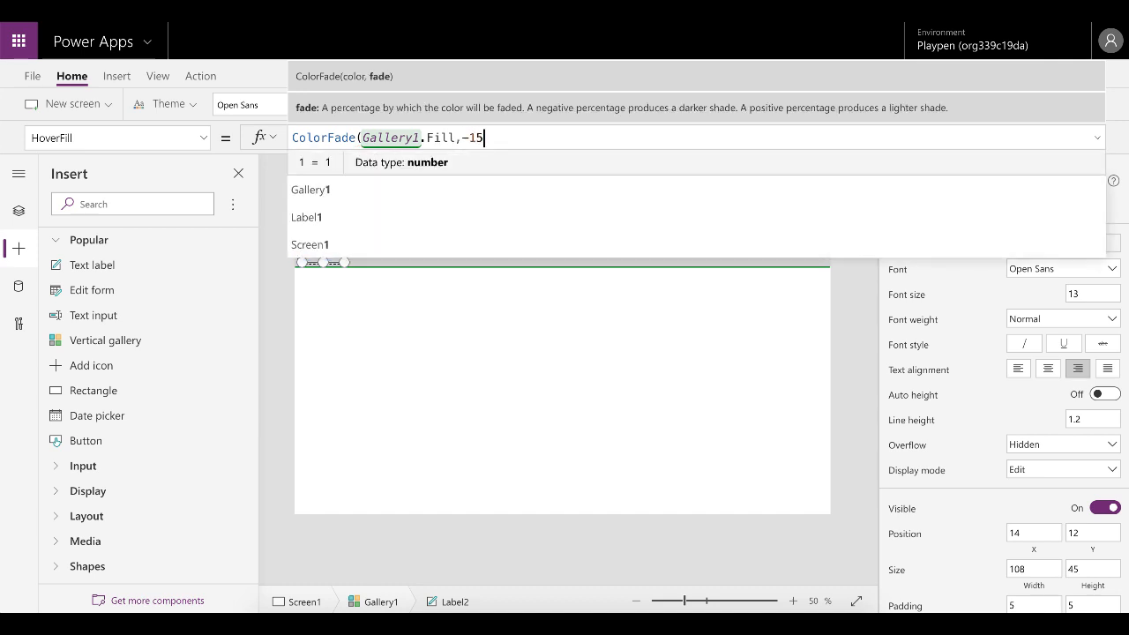
key("BackSpace")
type("0%)")
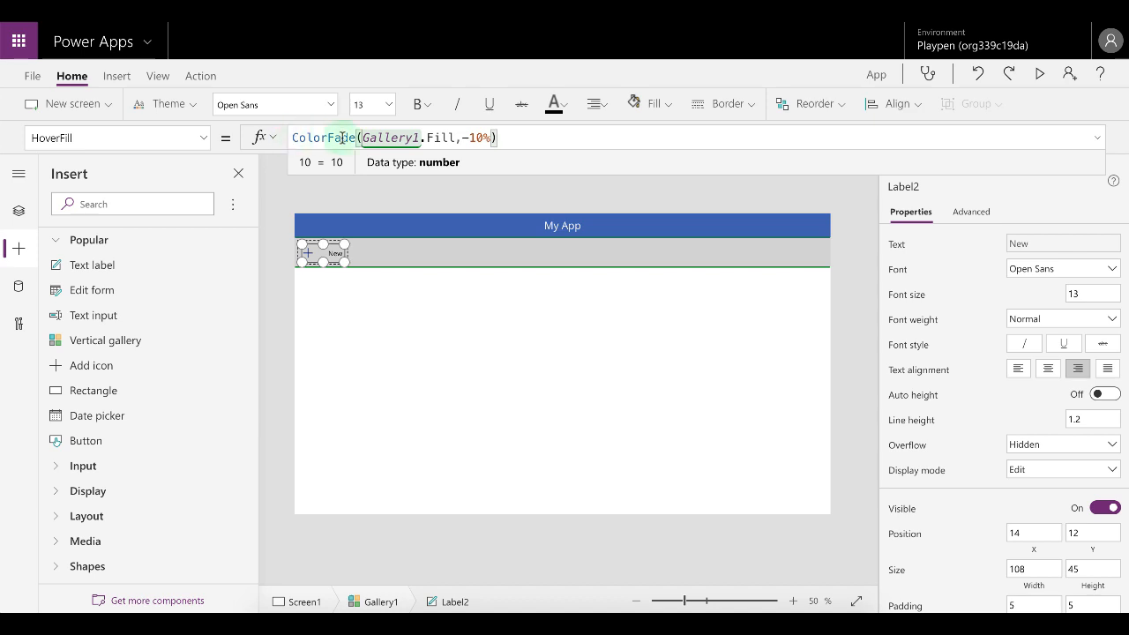
Preview the app to check the hover effect and return to the editor.
left_click(1040, 74)
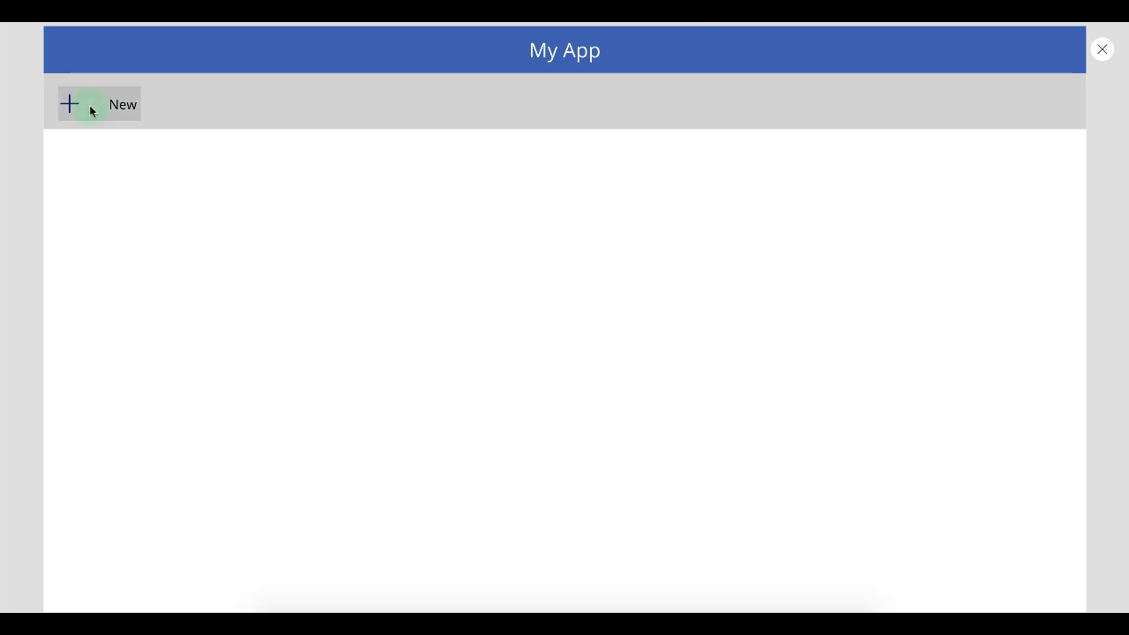
key("Escape")
Set the gallery icon's Color property to ThisItem.color.
left_click(327, 255)
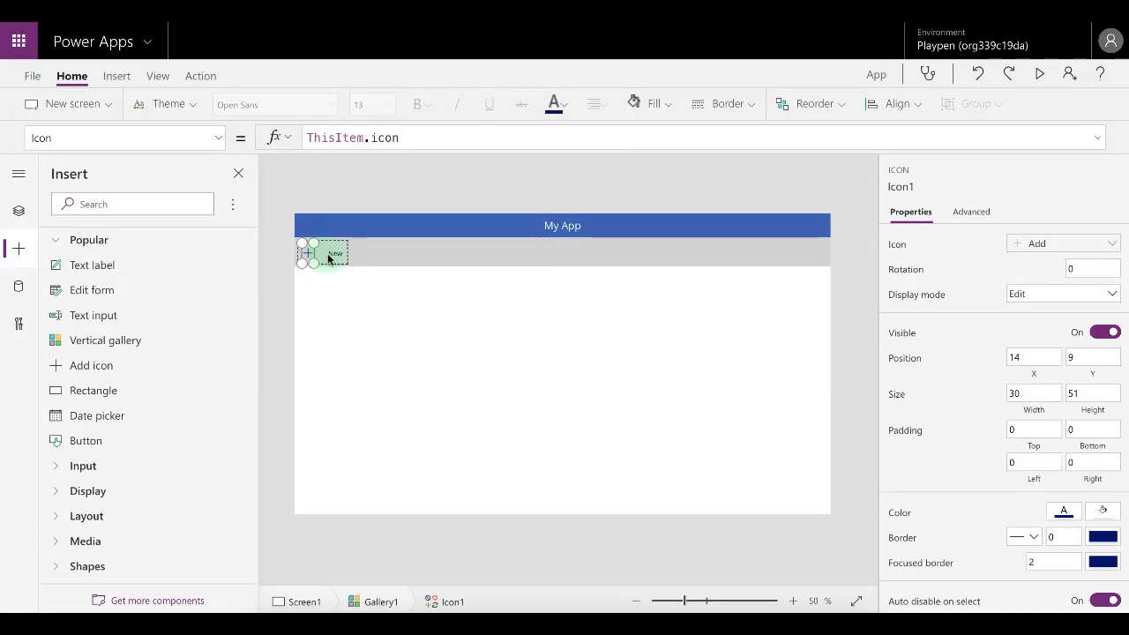
left_click(219, 137)
scroll(107, 204, "up", 5)
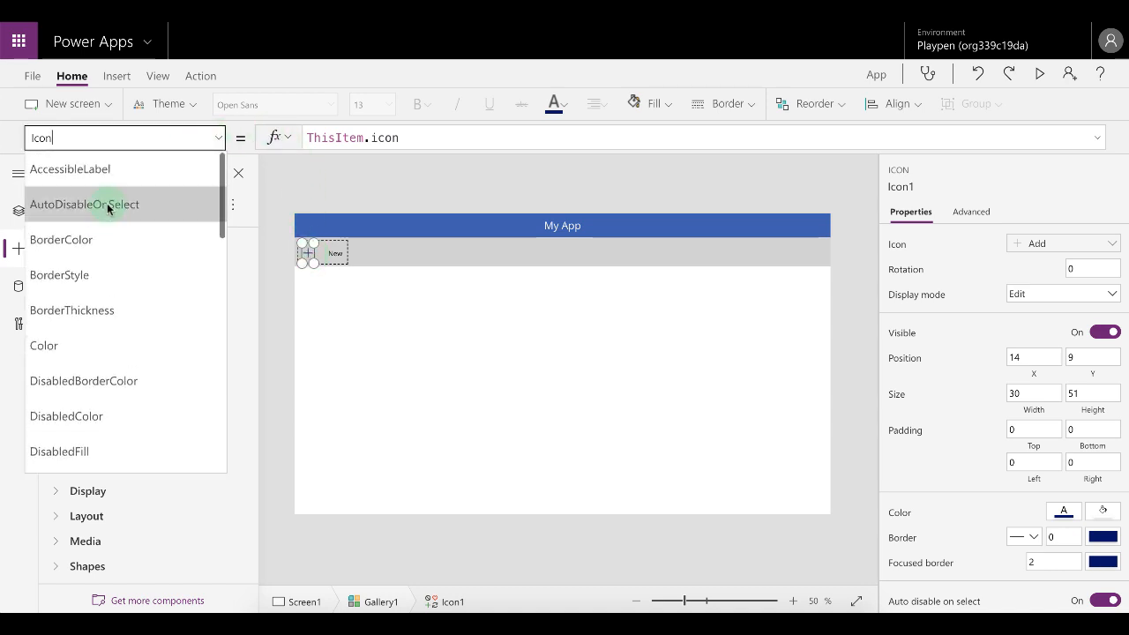
left_click(73, 345)
left_click_drag(459, 139, 305, 139)
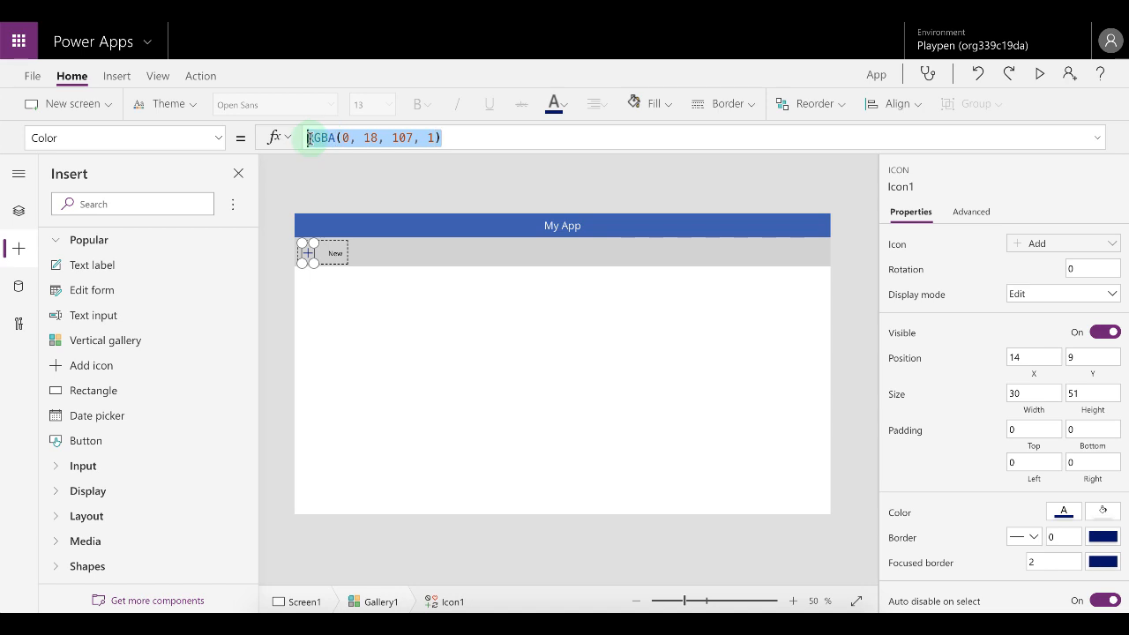
type("ThisItem.color")
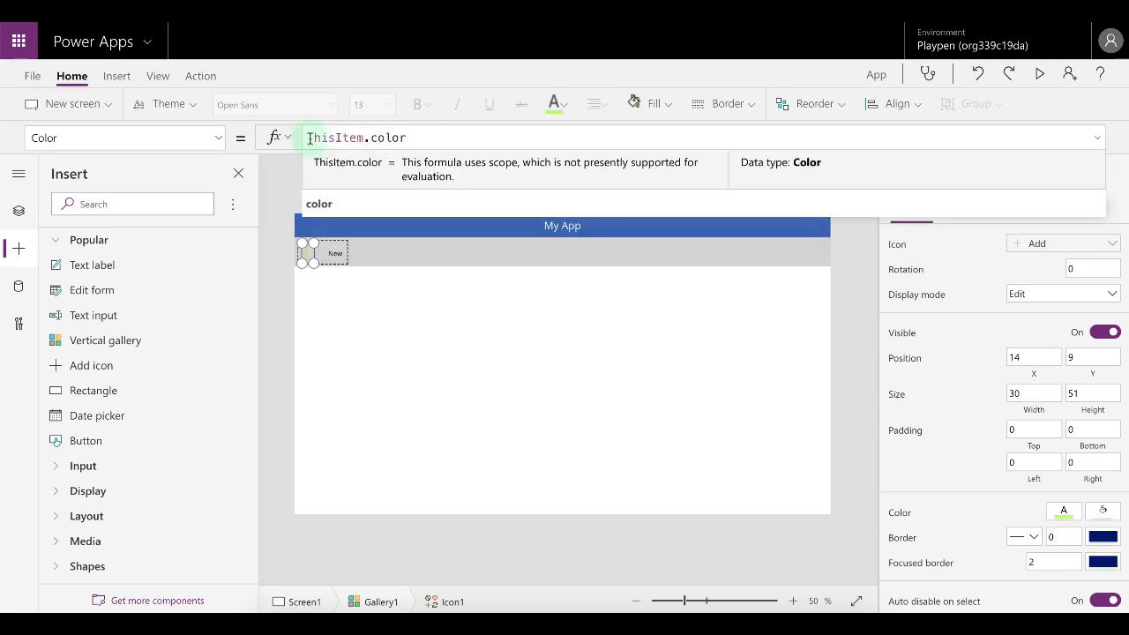
Accept the ThisItem.color formula for the icon and preview the app to check the icon colour.
left_click(345, 202)
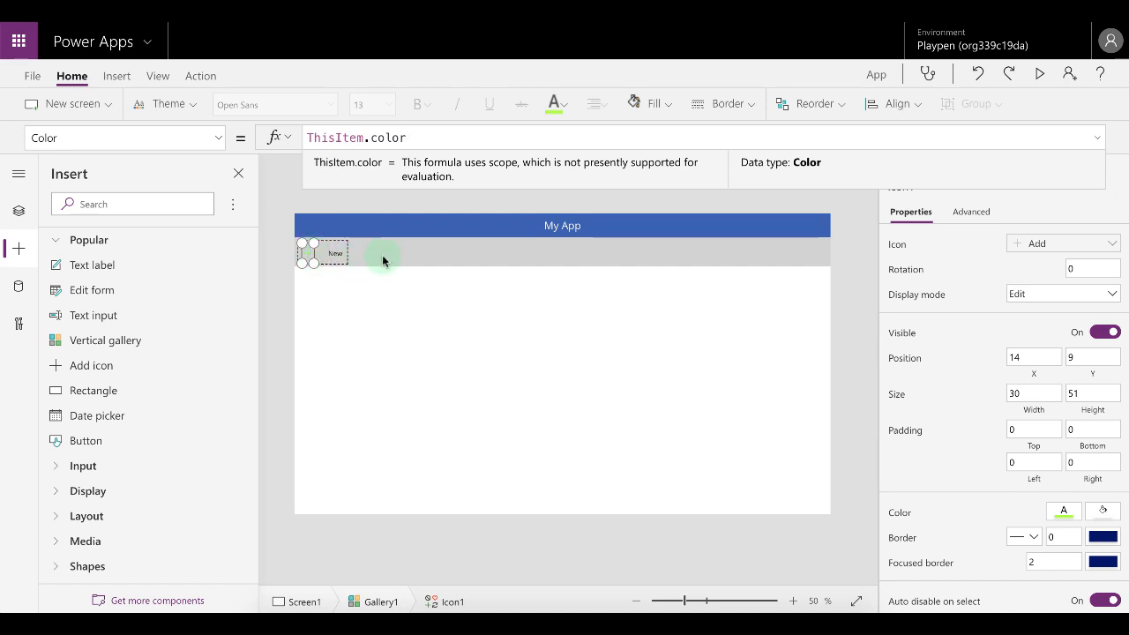
left_click(367, 297)
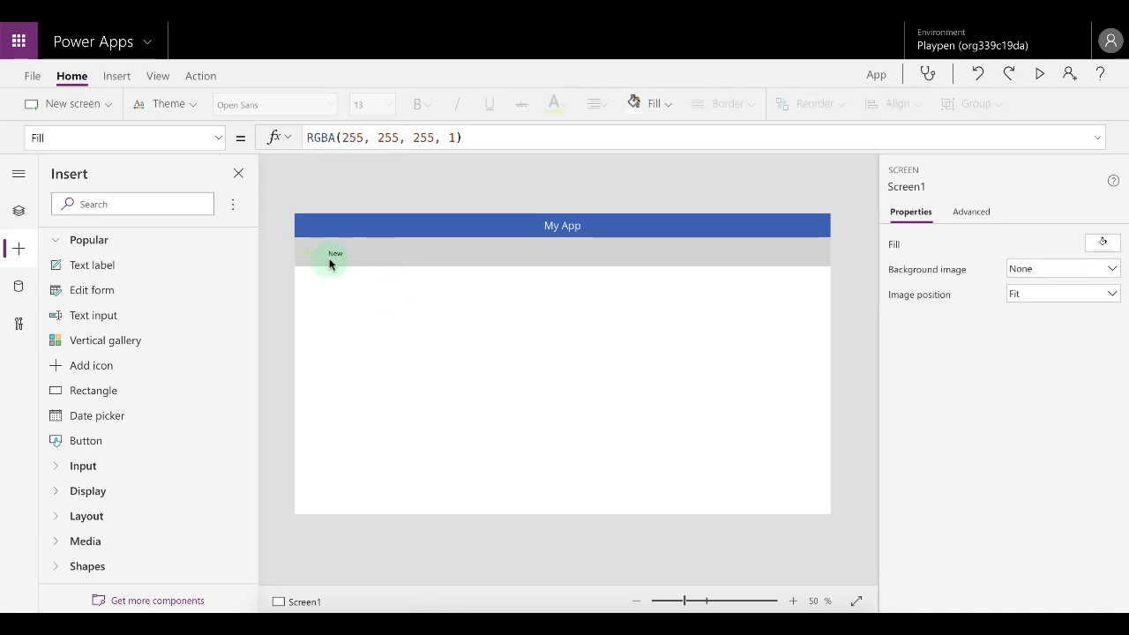
left_click(1040, 74)
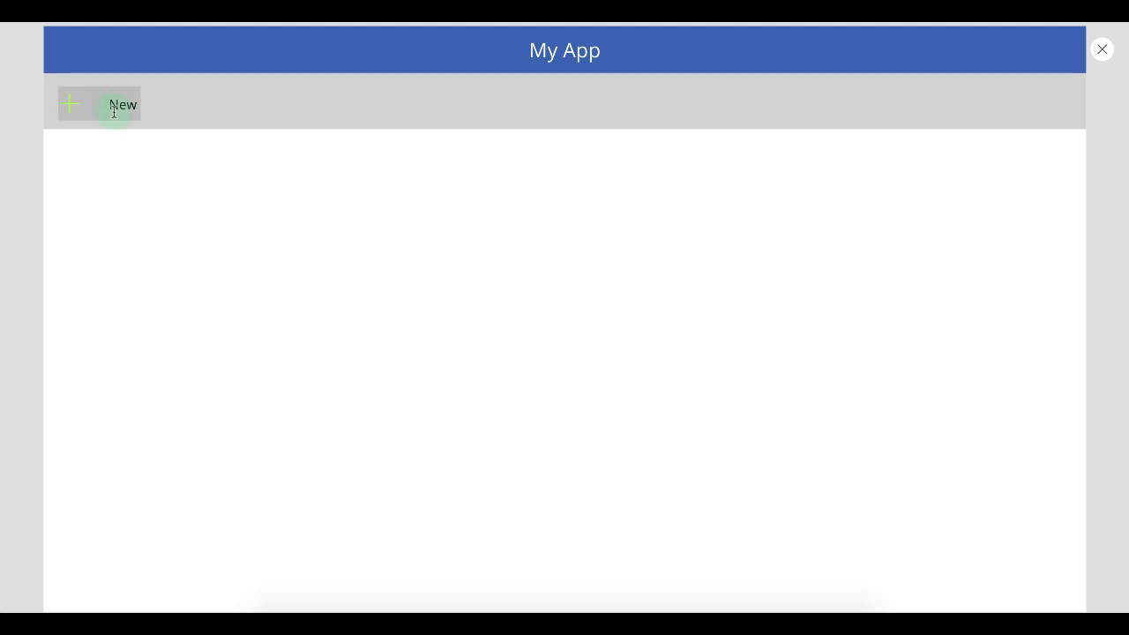
key("Escape")
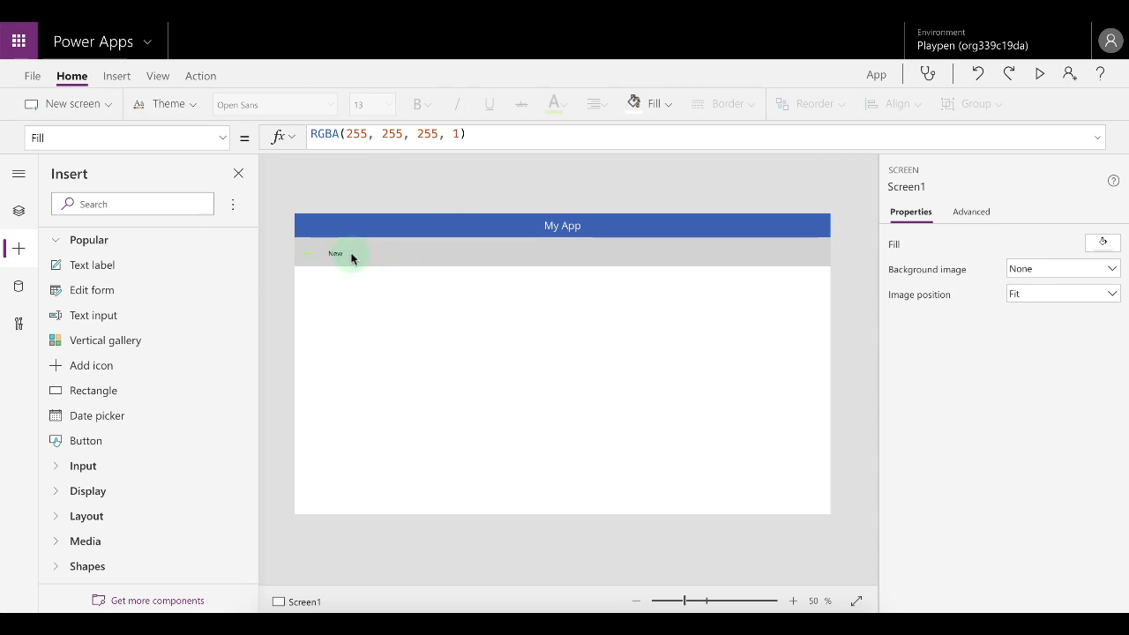
Replace the gallery's OnSelect formula with a Switch on Gallery1.Selected.key.
left_click(437, 256)
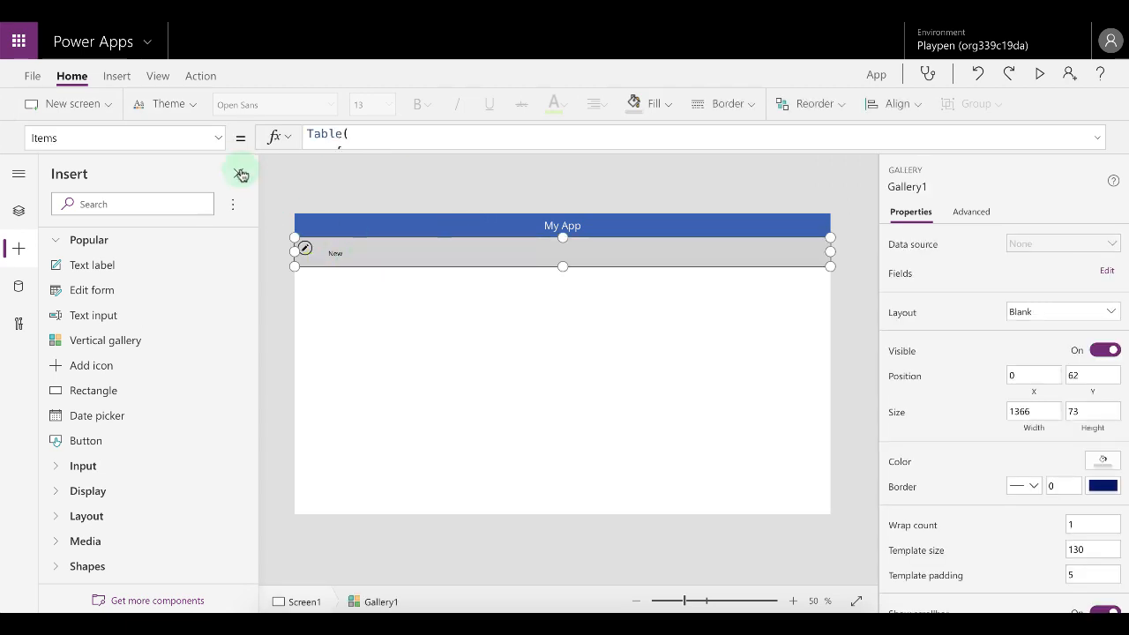
left_click(218, 137)
scroll(118, 331, "down", 1)
scroll(118, 332, "down", 1)
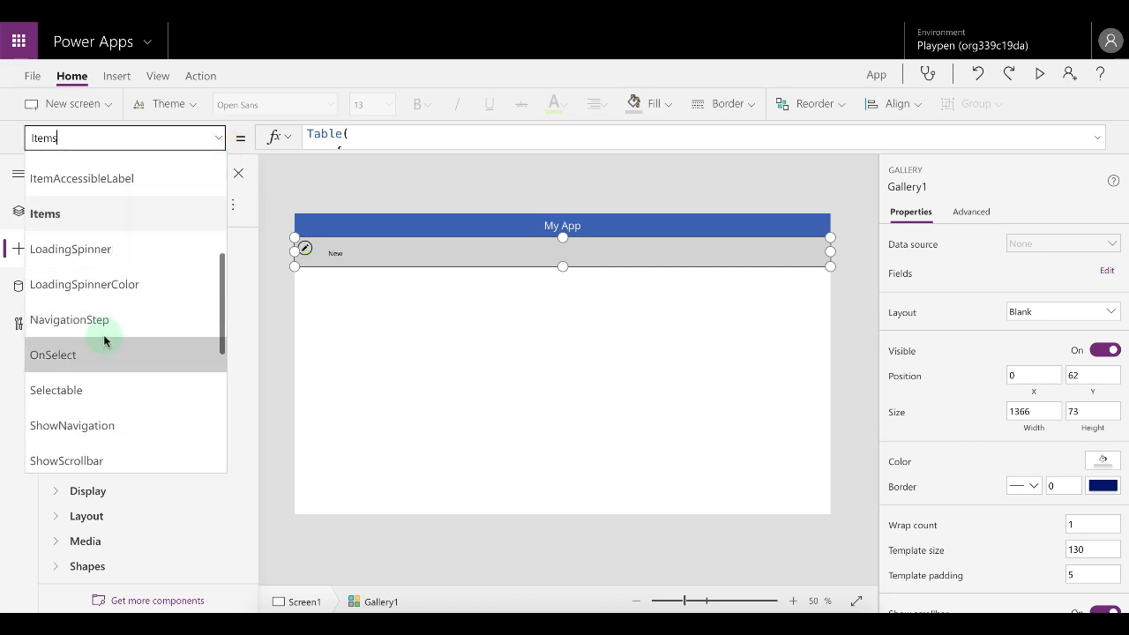
left_click(68, 357)
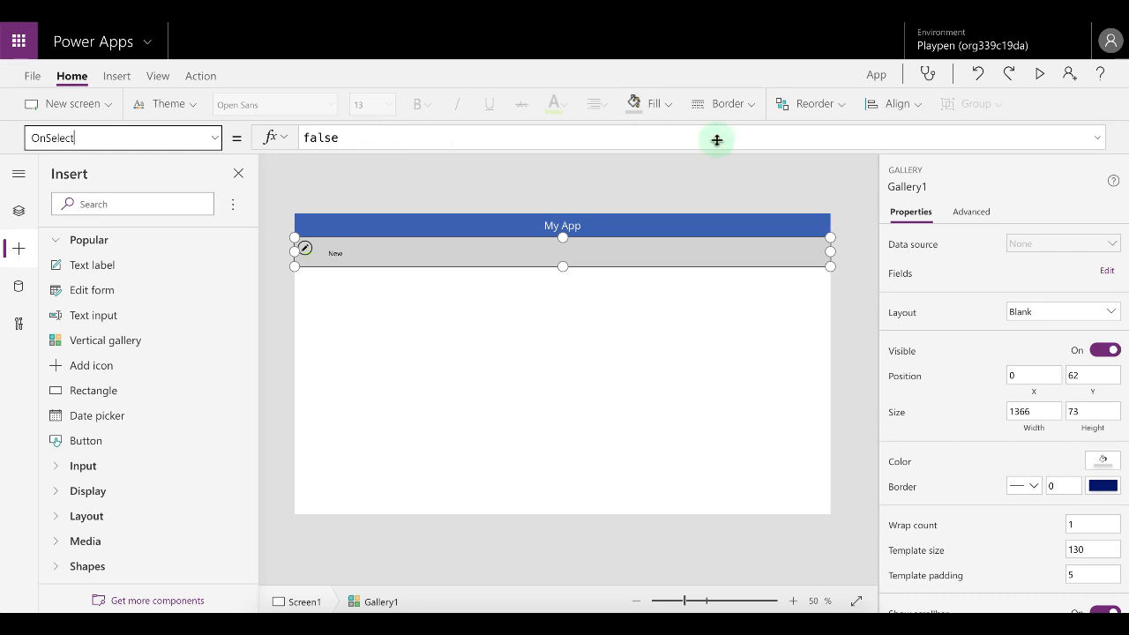
left_click(1094, 139)
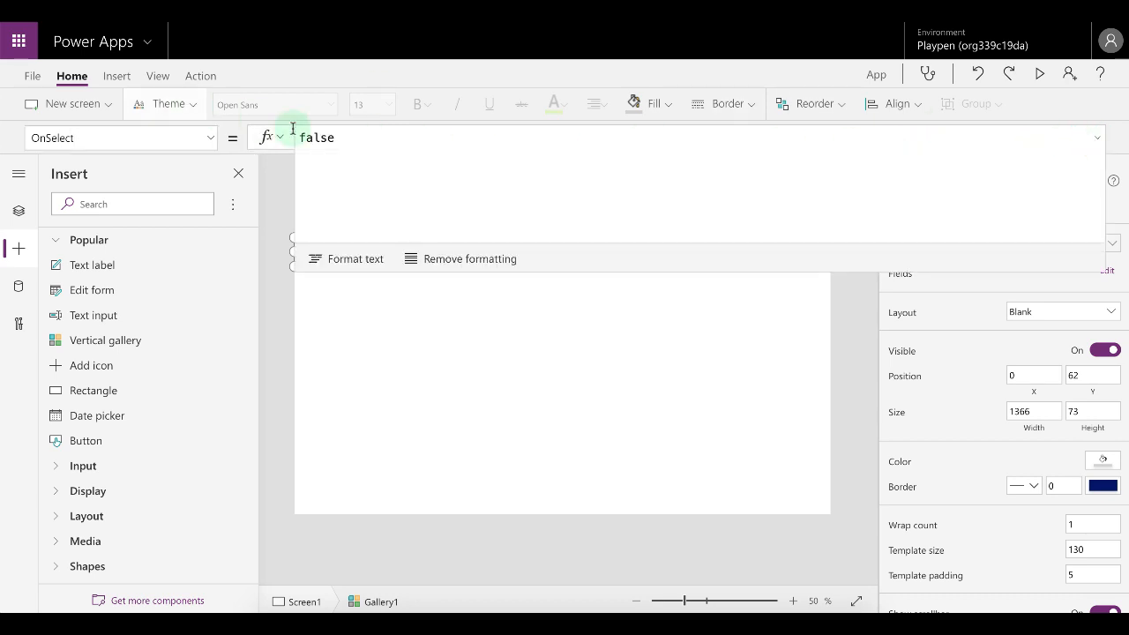
left_click(368, 138)
left_click_drag(353, 138, 299, 138)
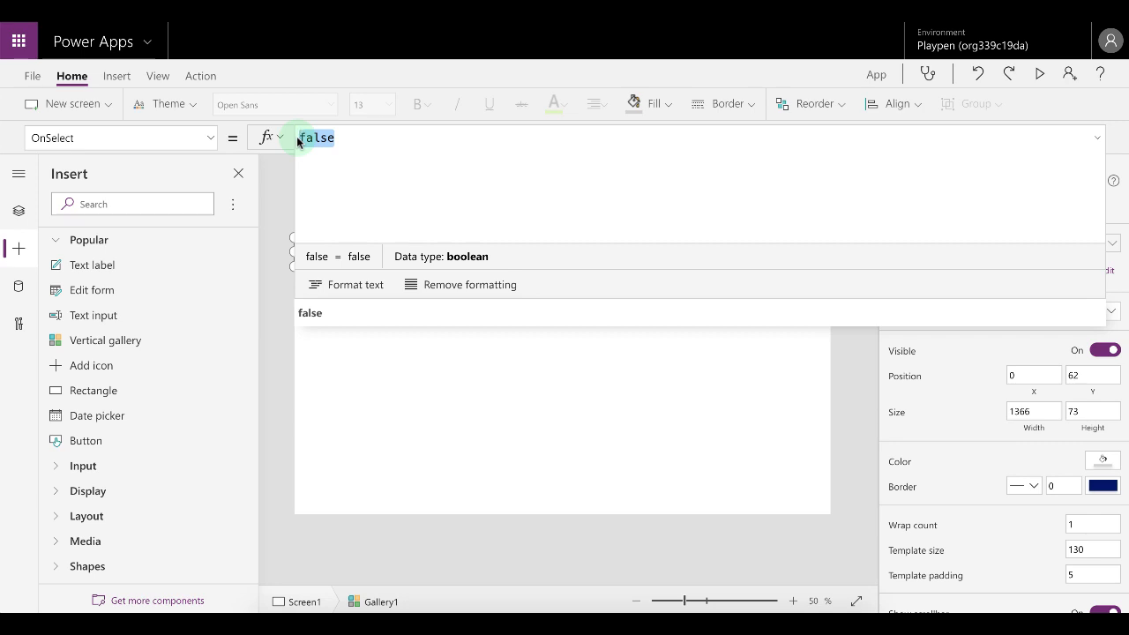
type("Switch(      ")
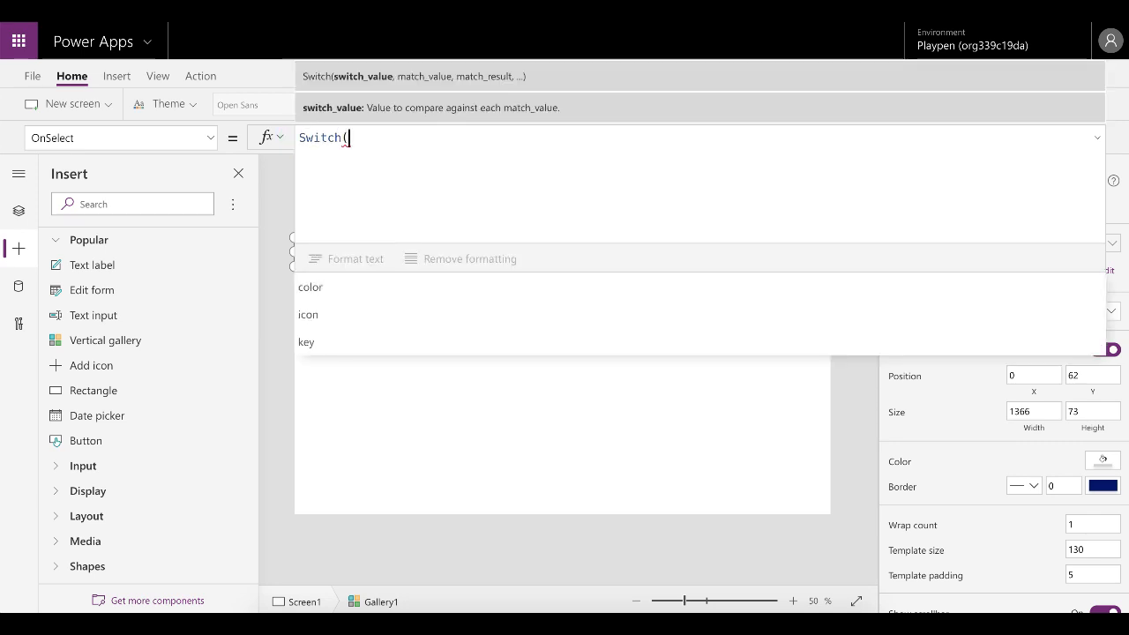
type(")")
key("Left")
key("shift+Return")
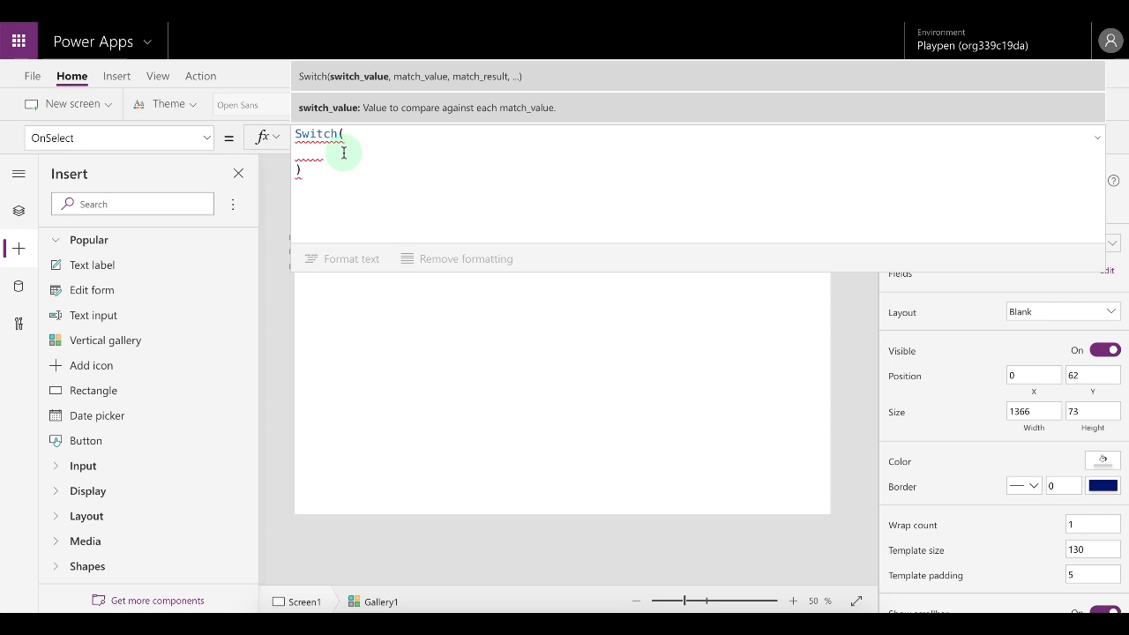
type("galle")
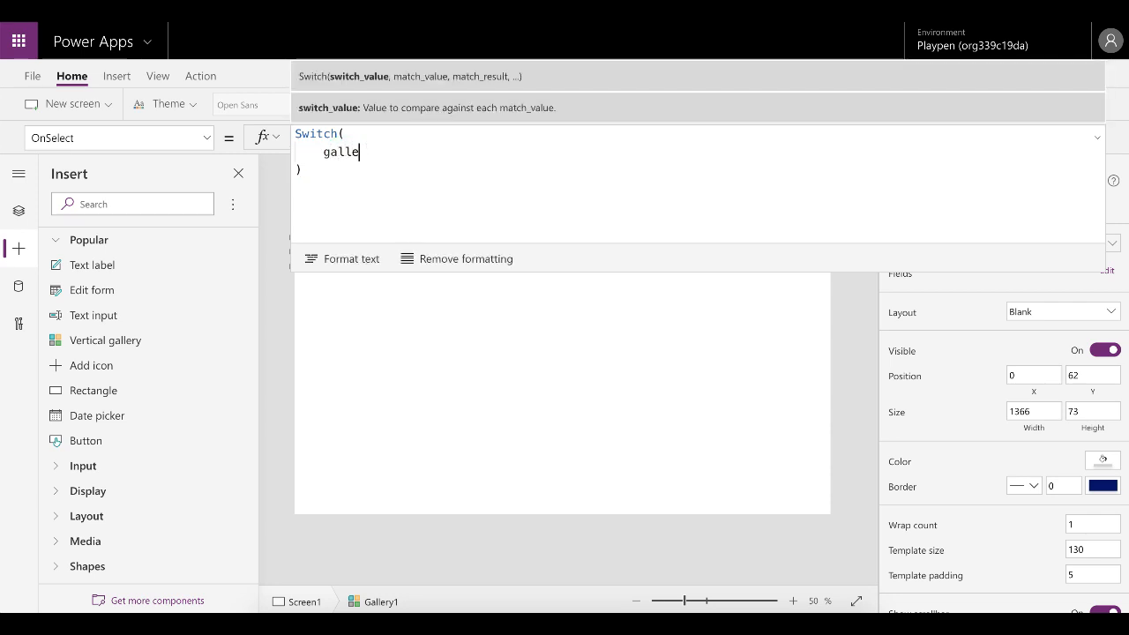
type("ry")
key("Down")
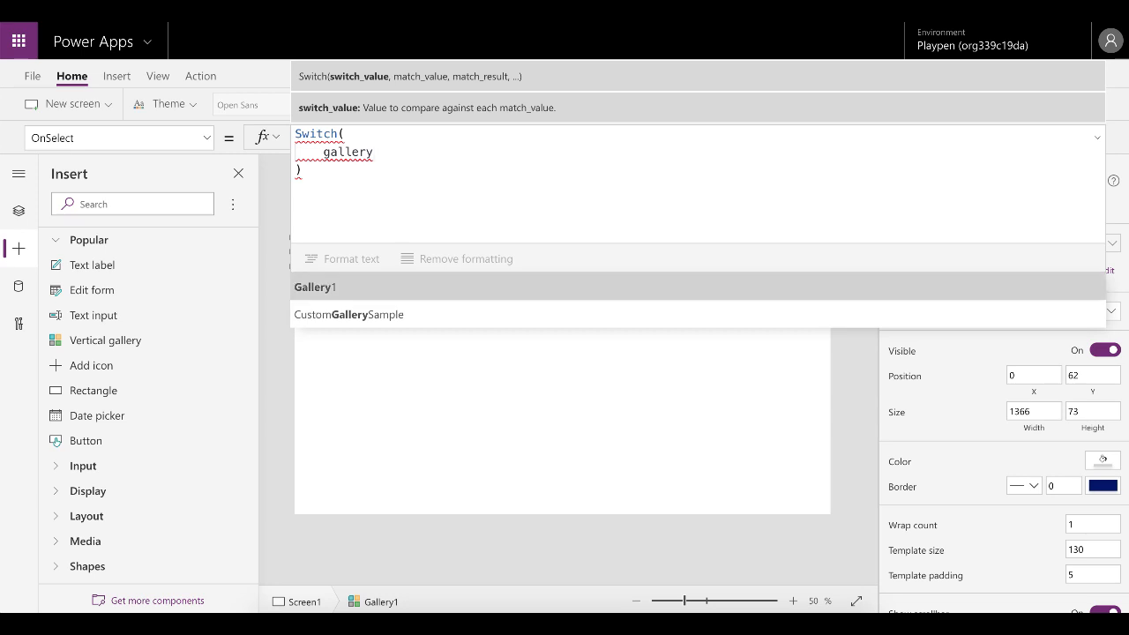
key("Tab")
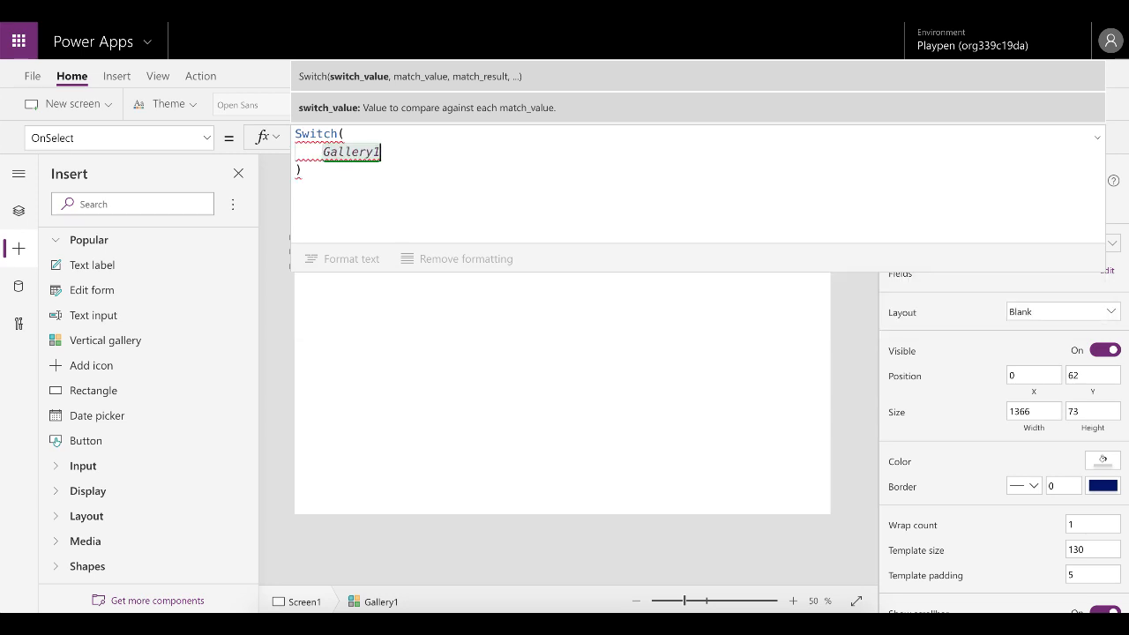
type(".")
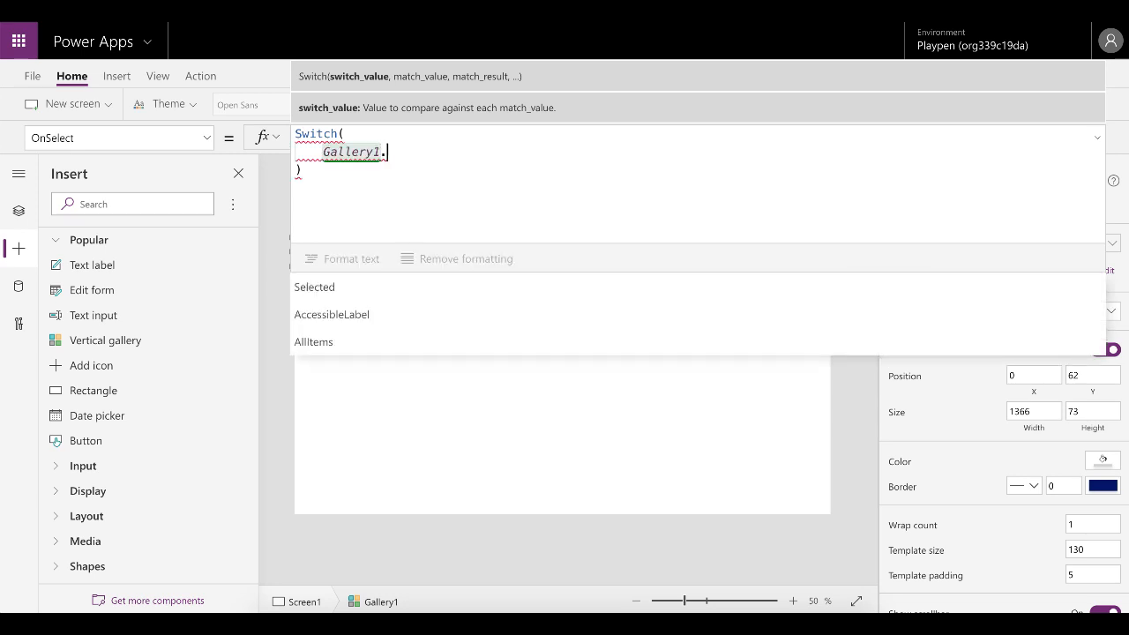
type("sele")
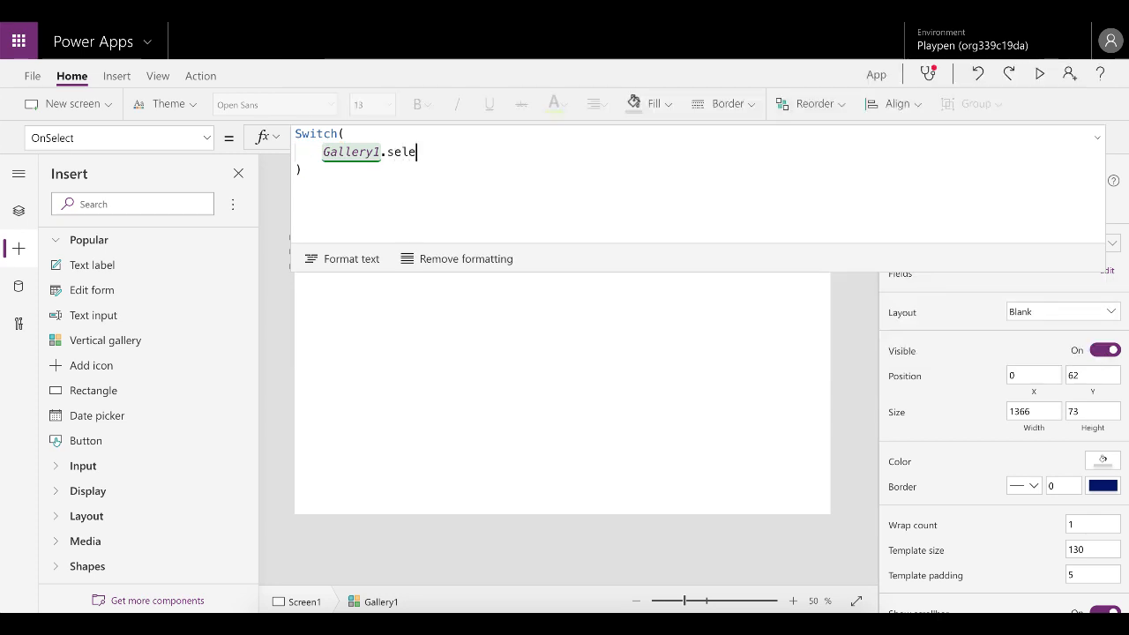
key("Tab")
type(".key")
key("Tab")
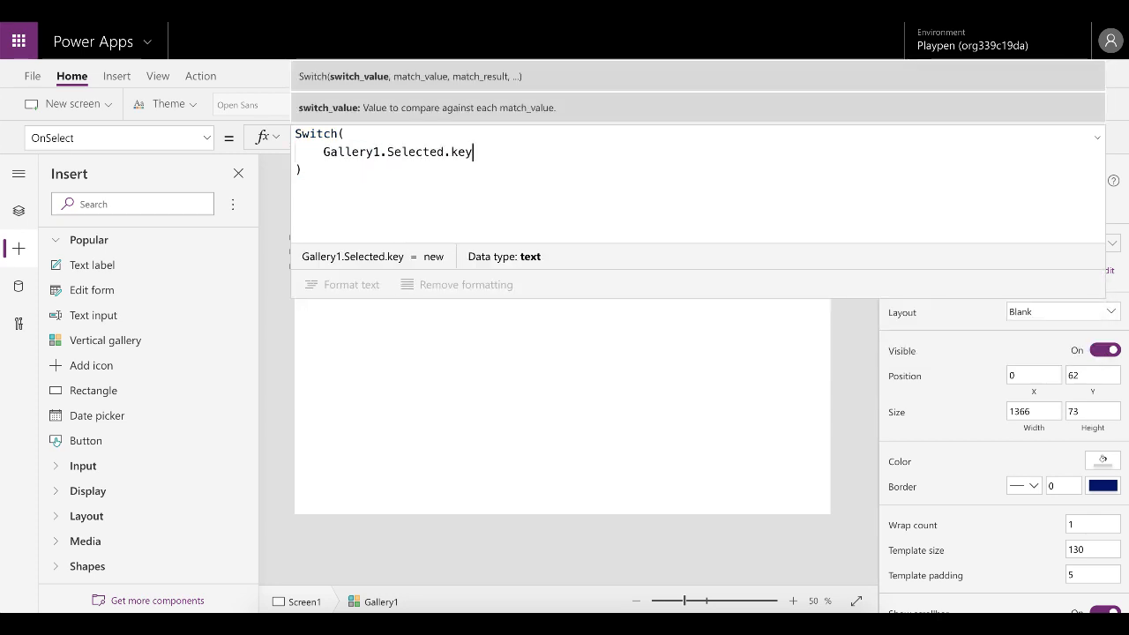
Add a "new" case to the Switch that runs Notify("This command is working!!").
type(",")
key("Return")
type("\"")
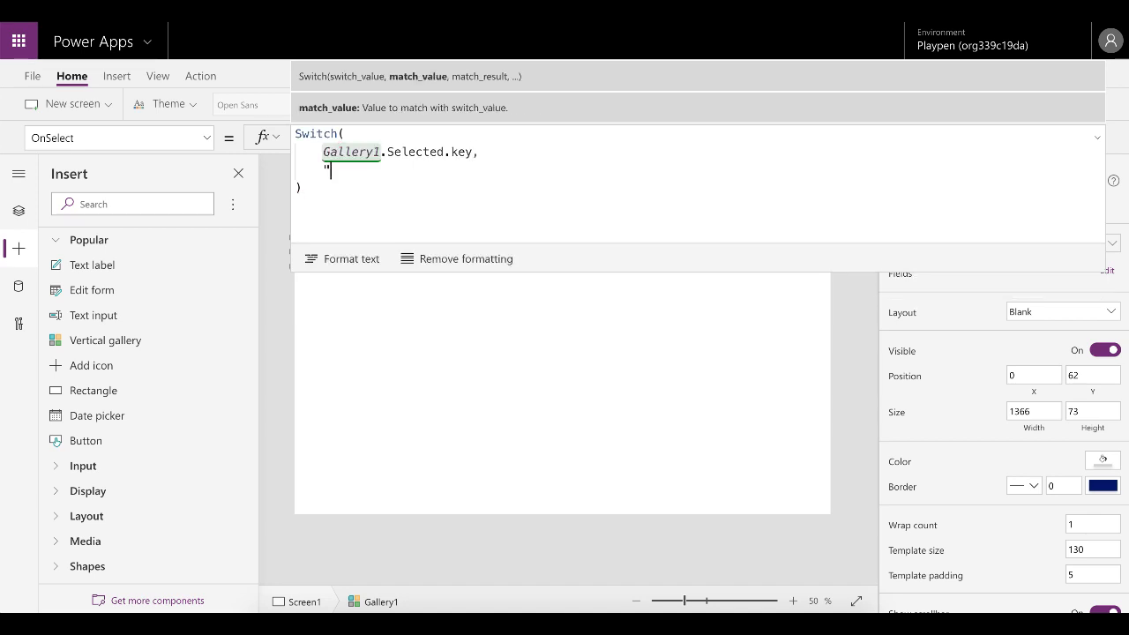
type("new\"")
left_click(536, 127)
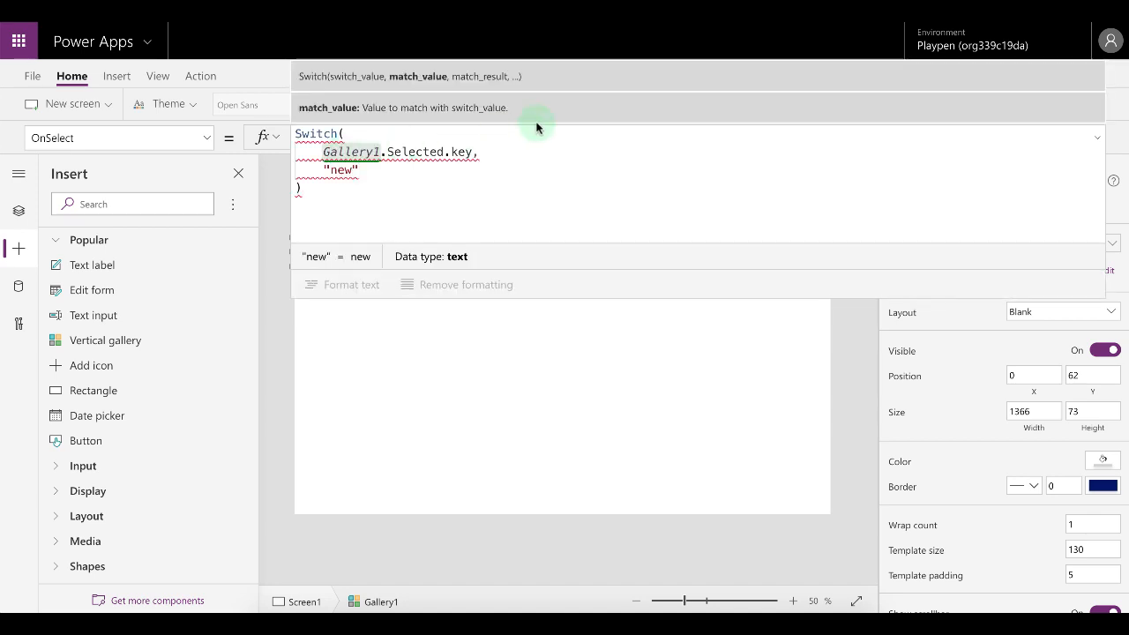
mouse_move(354, 171)
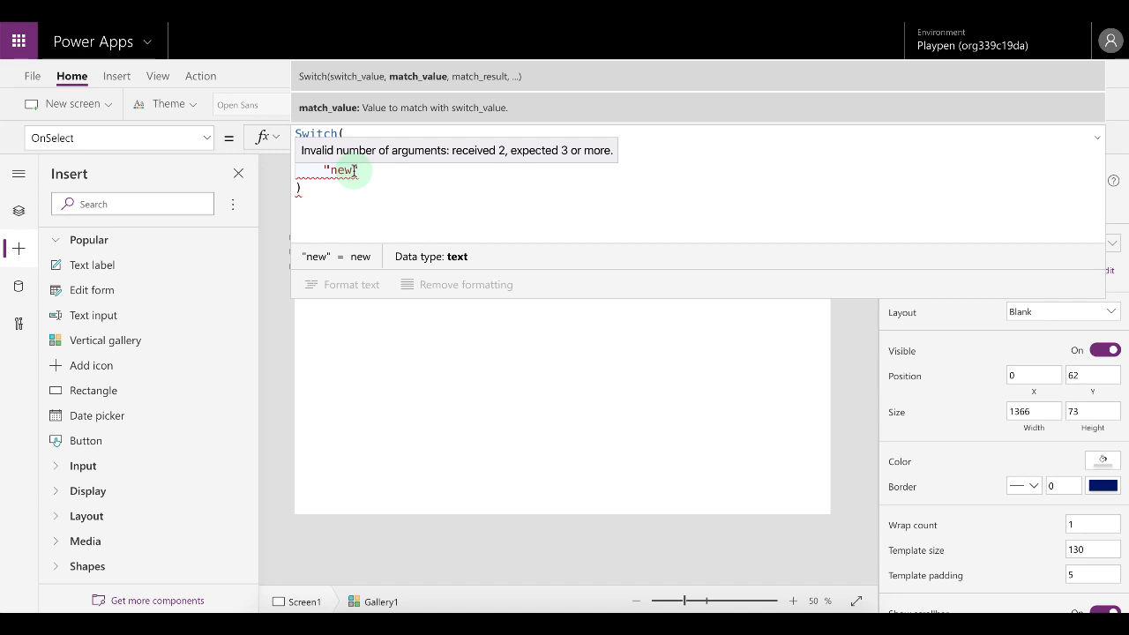
left_click(359, 173)
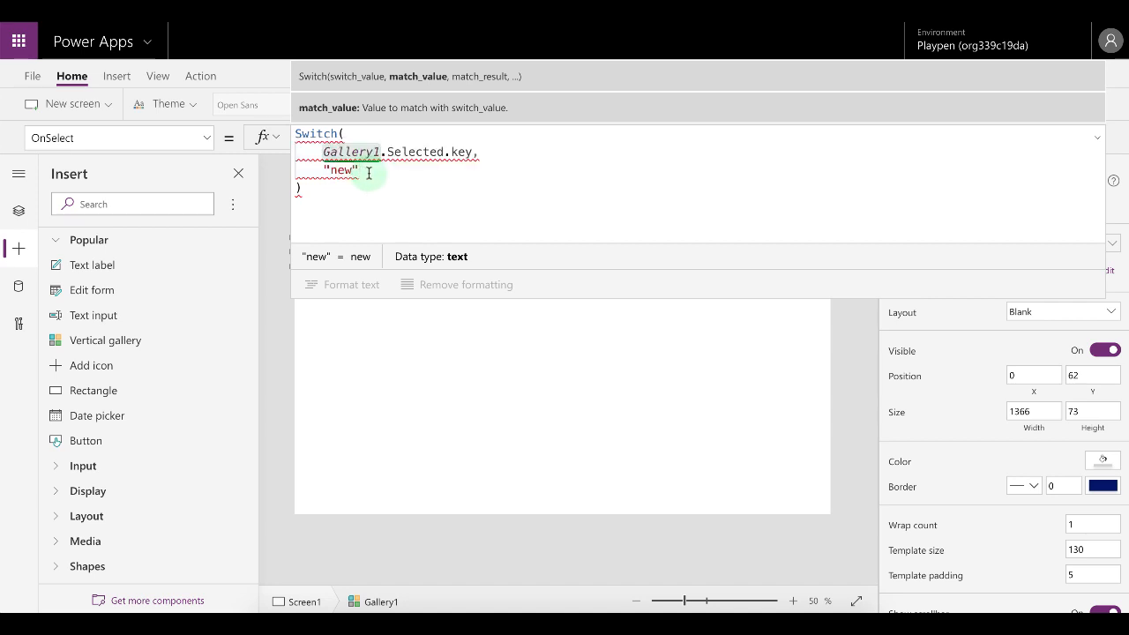
type(",")
key("Return")
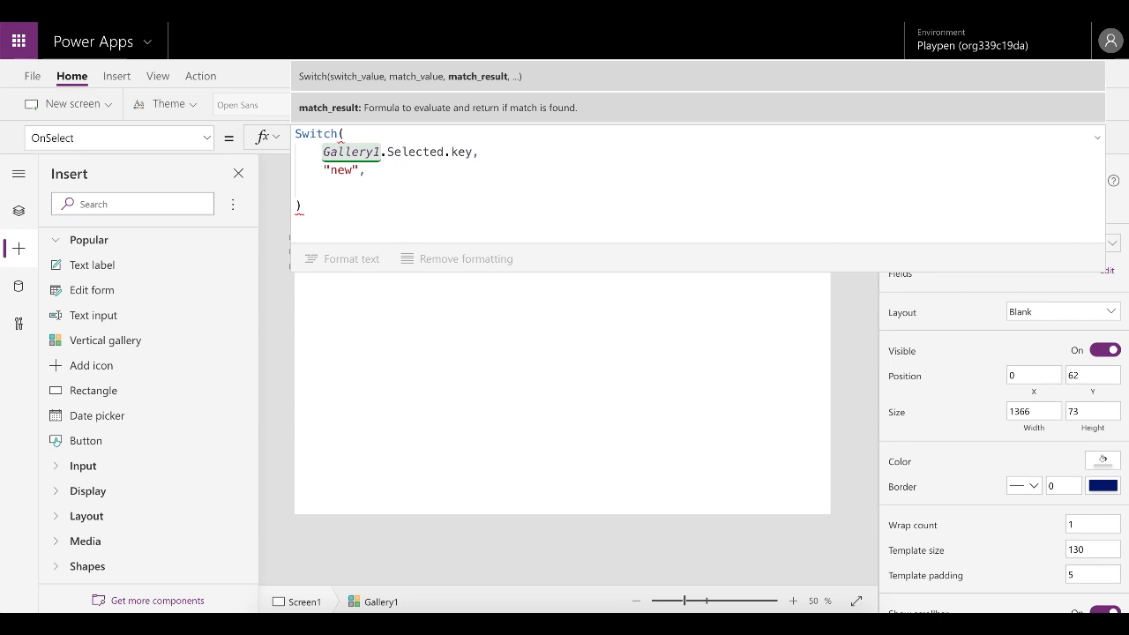
type("Not")
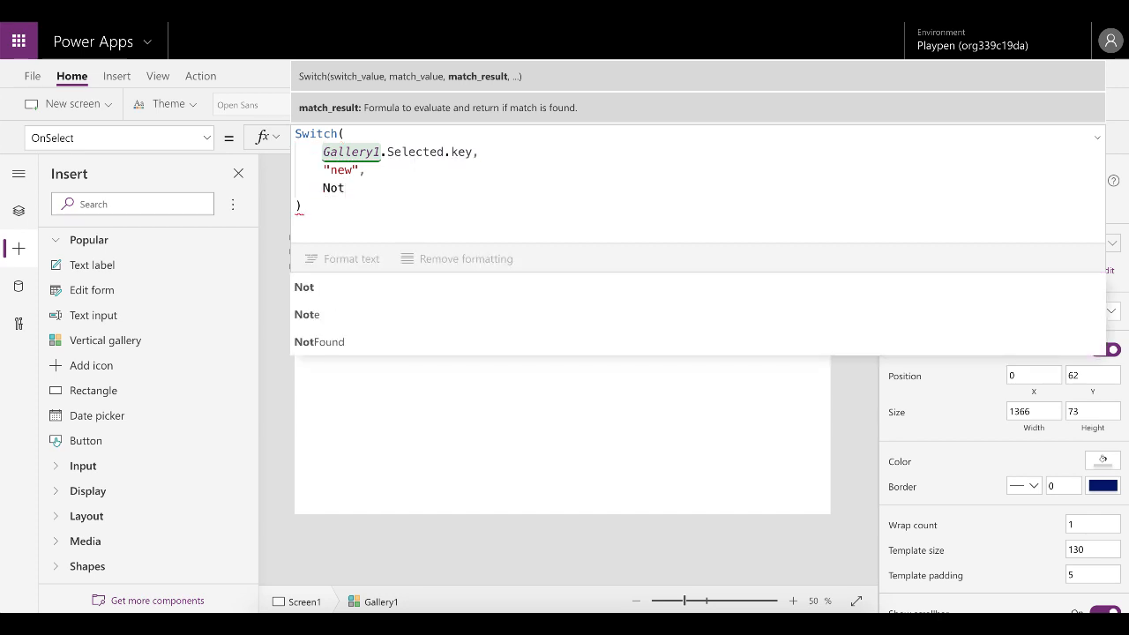
type("ify")
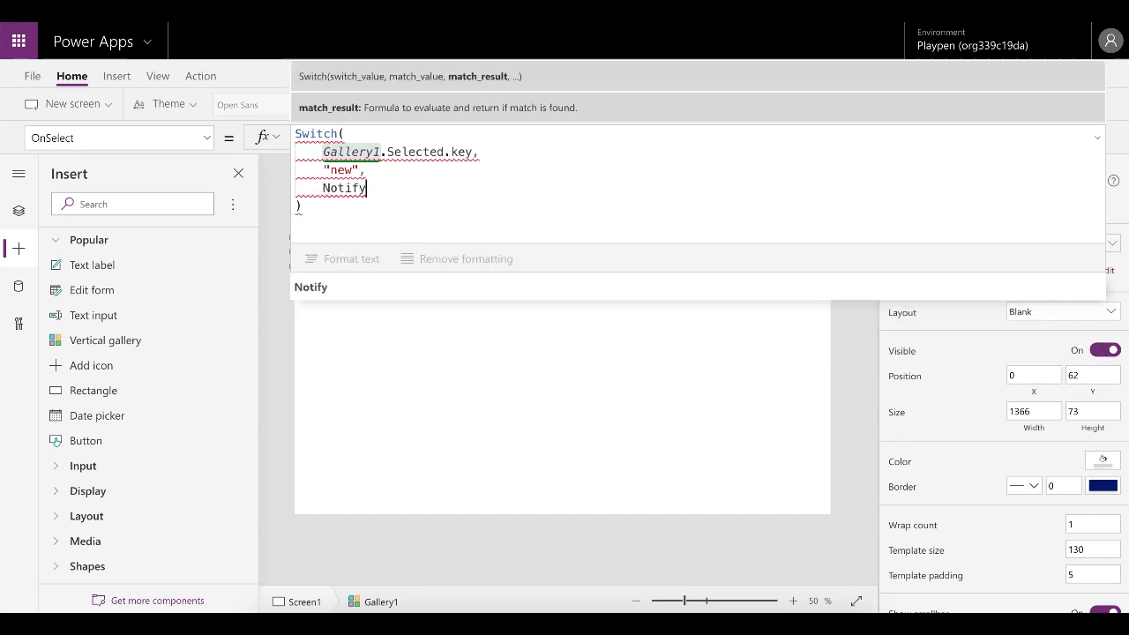
type("(\"This ")
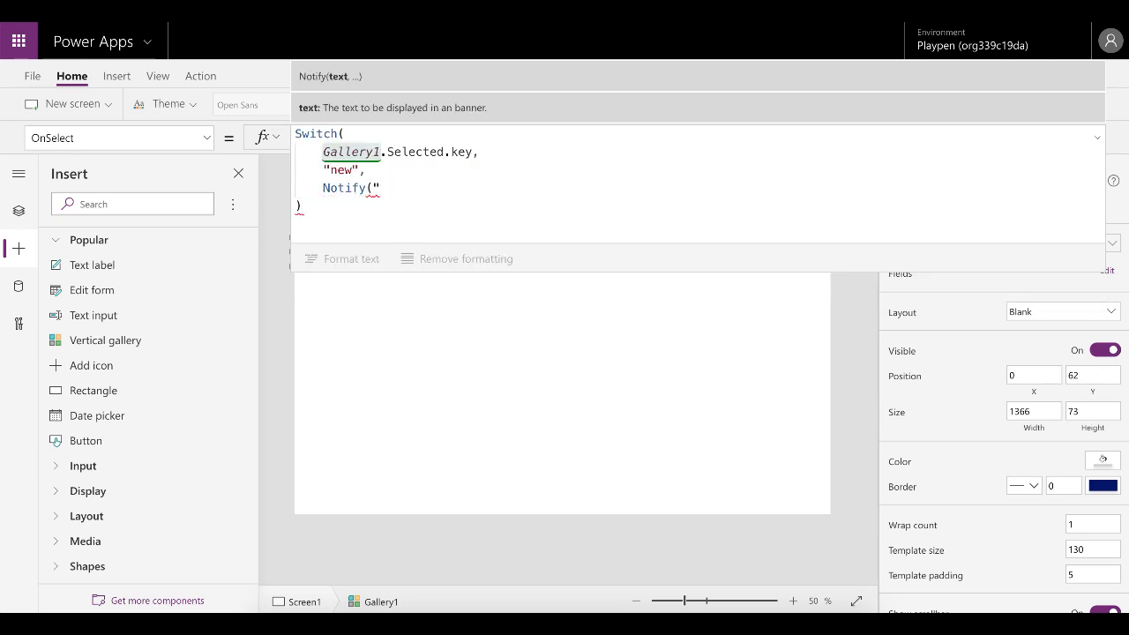
type("comma")
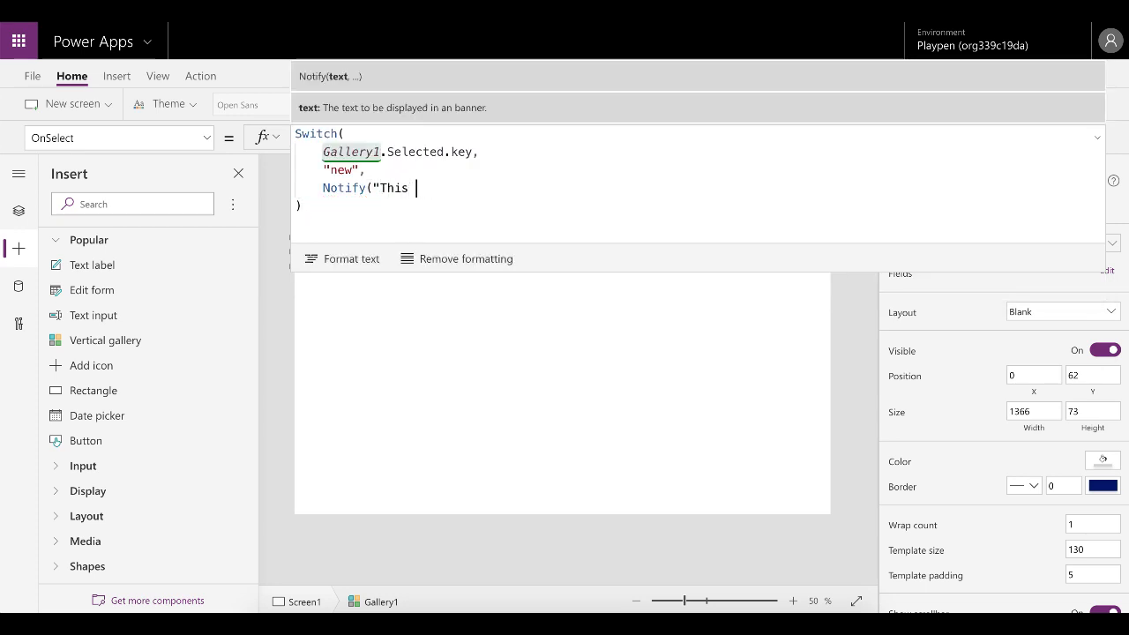
type("nd is eo")
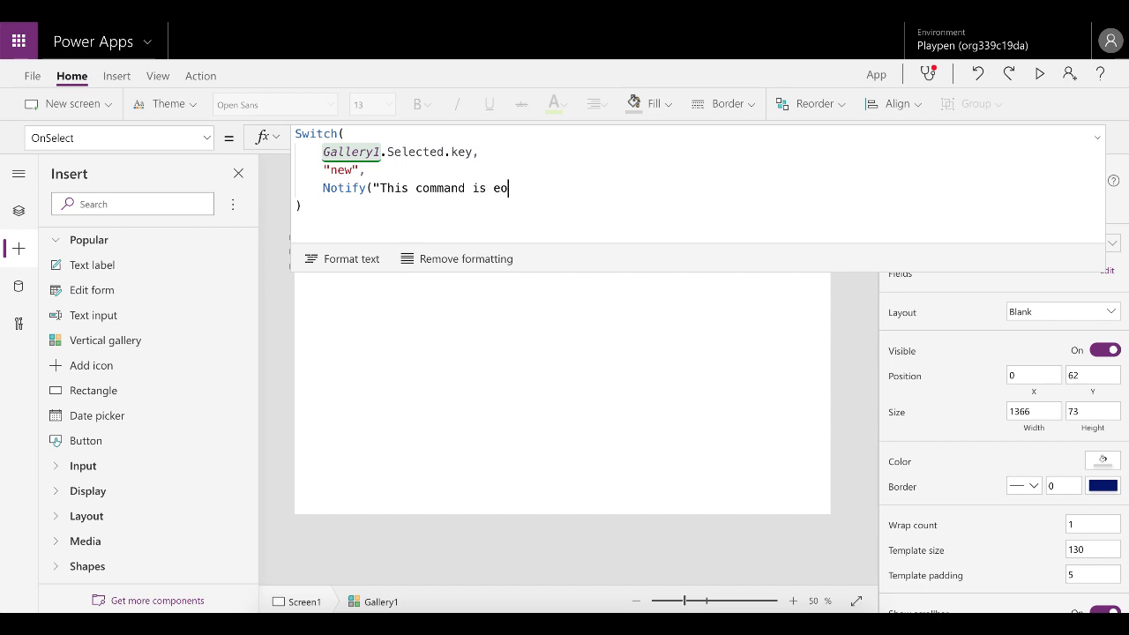
key("BackSpace")
key("BackSpace")
type("working")
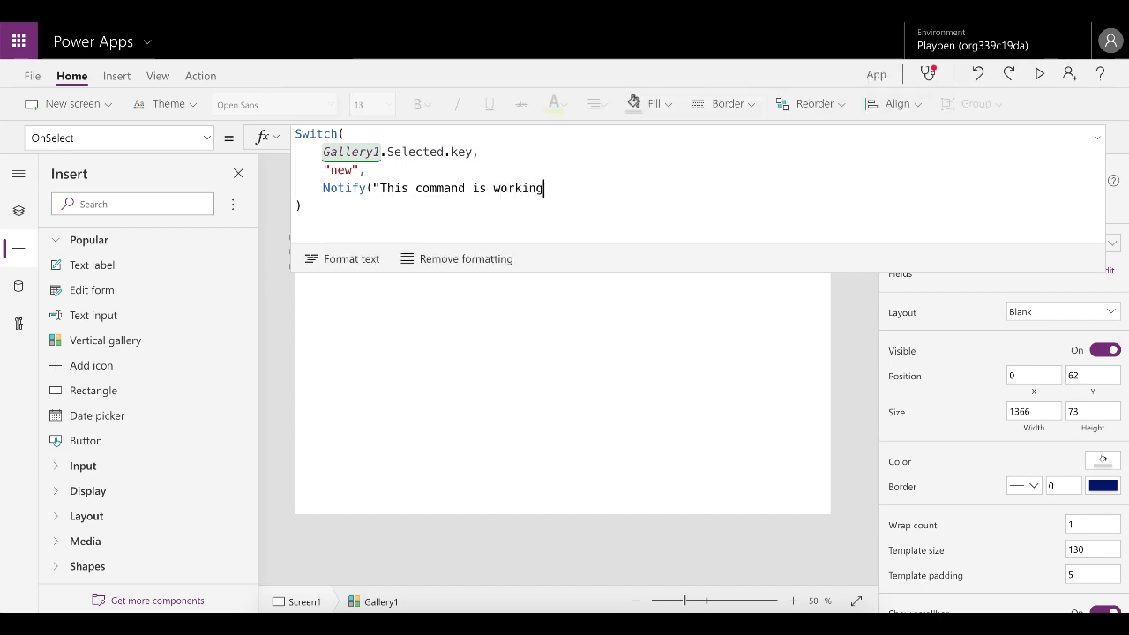
type("!!\")")
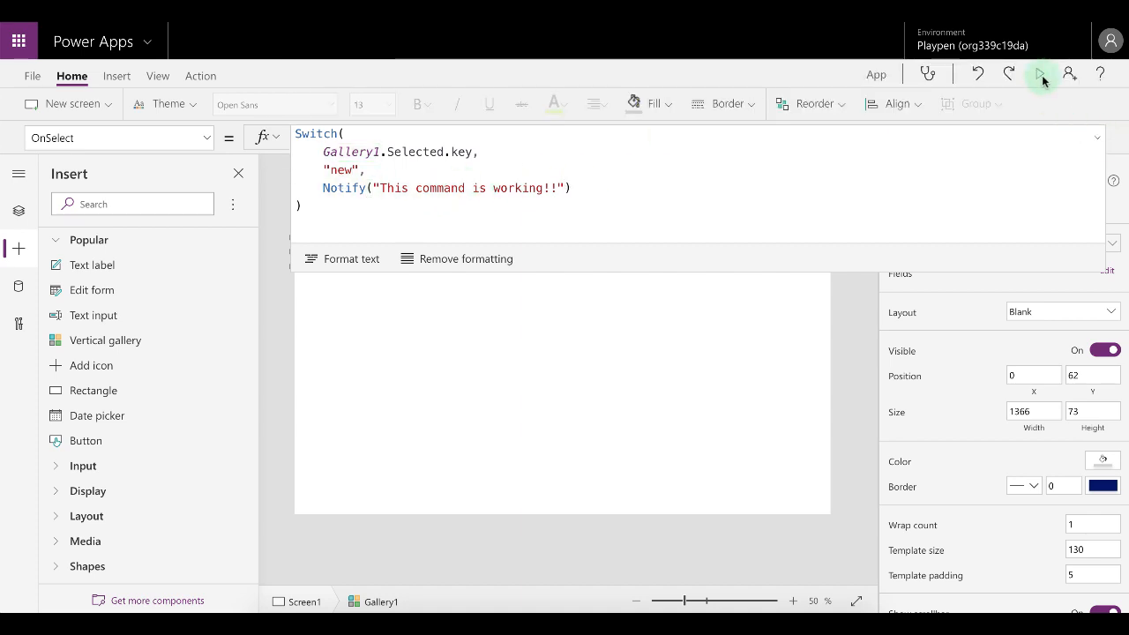
Preview the app, select the New menu item to test the notification, and return to the editor.
left_click(1041, 75)
left_click(120, 104)
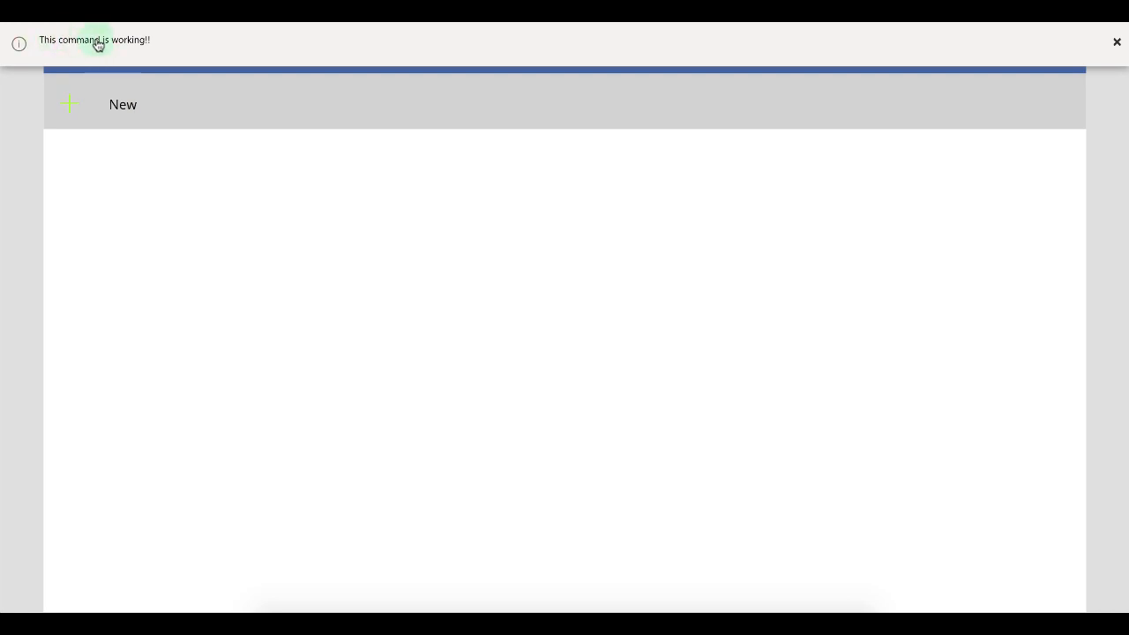
left_click(1117, 44)
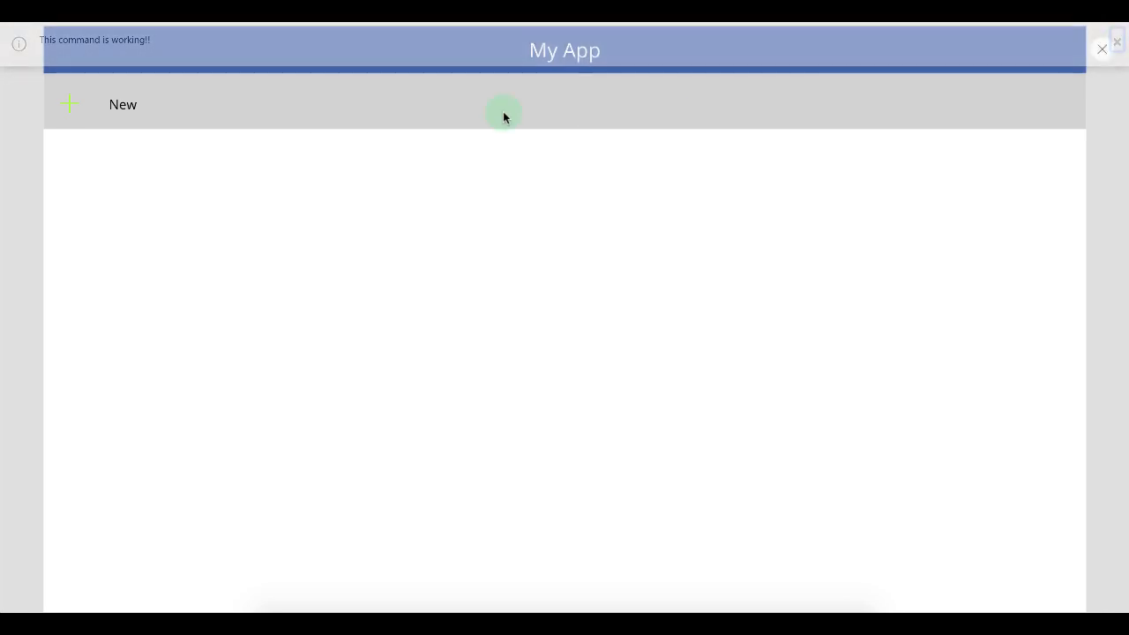
key("Escape")
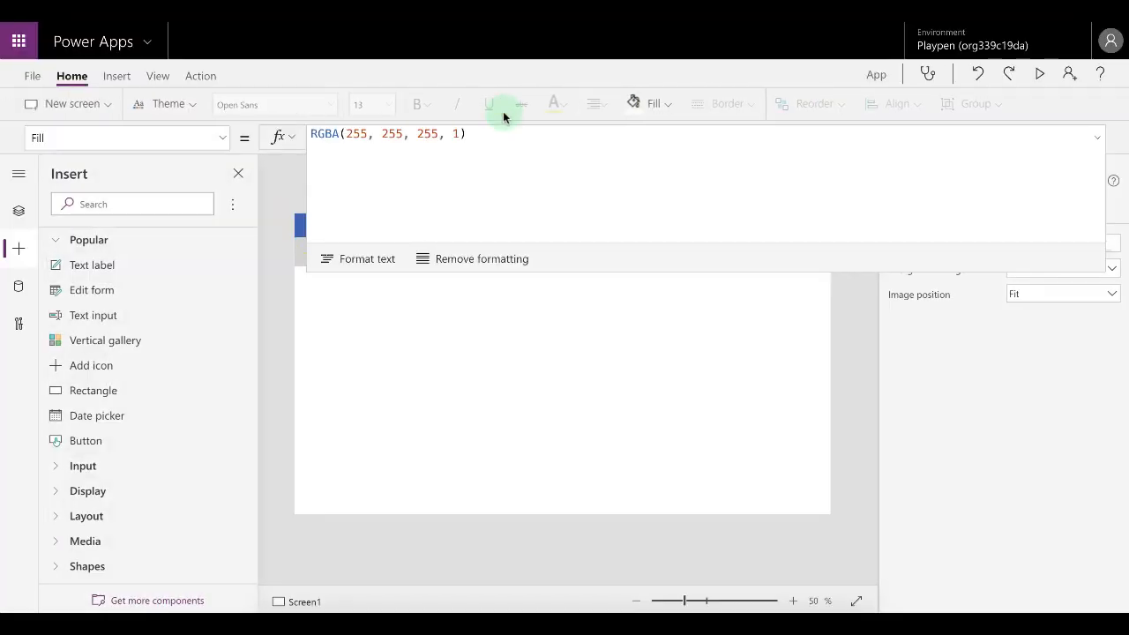
Open the gallery's Items formula to review the Table definition.
left_click(1099, 138)
left_click(474, 251)
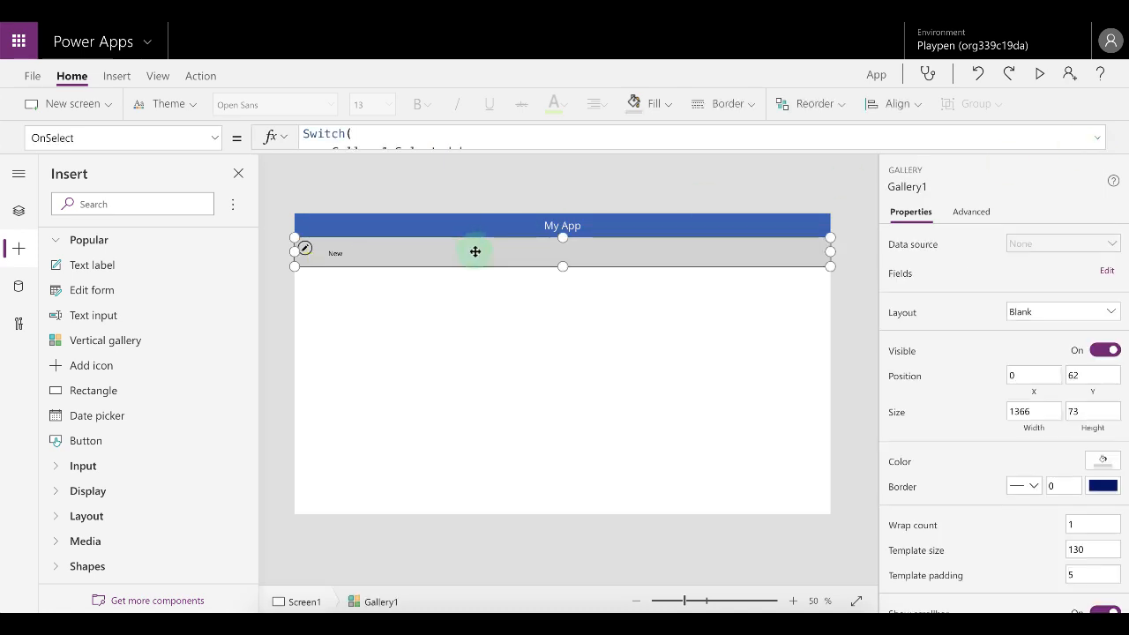
left_click(213, 138)
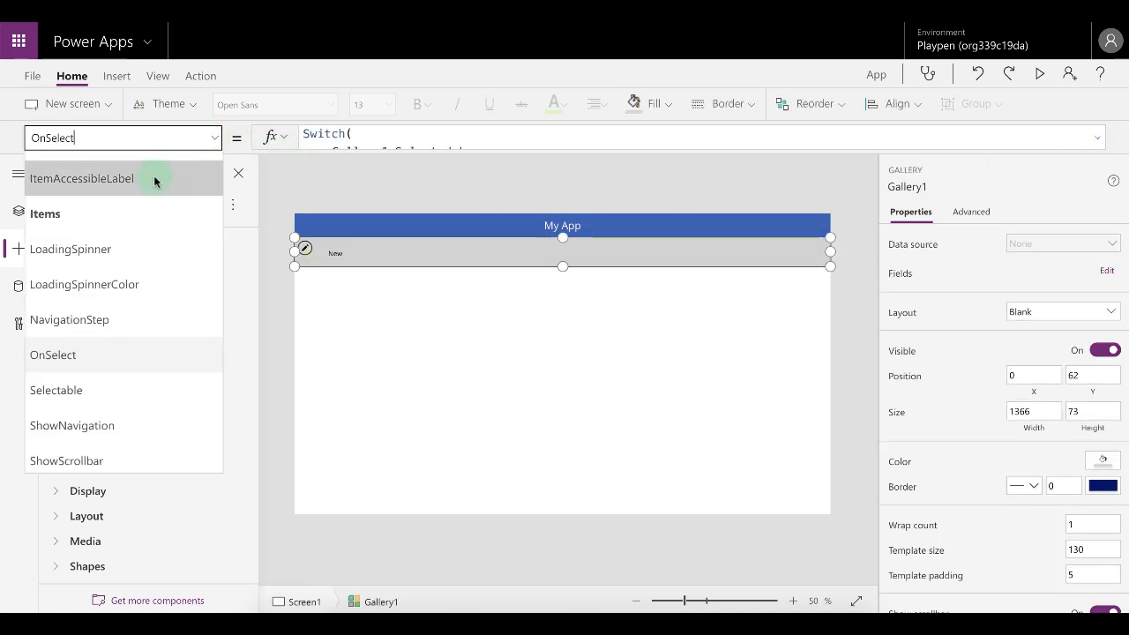
left_click(99, 213)
left_click(1096, 137)
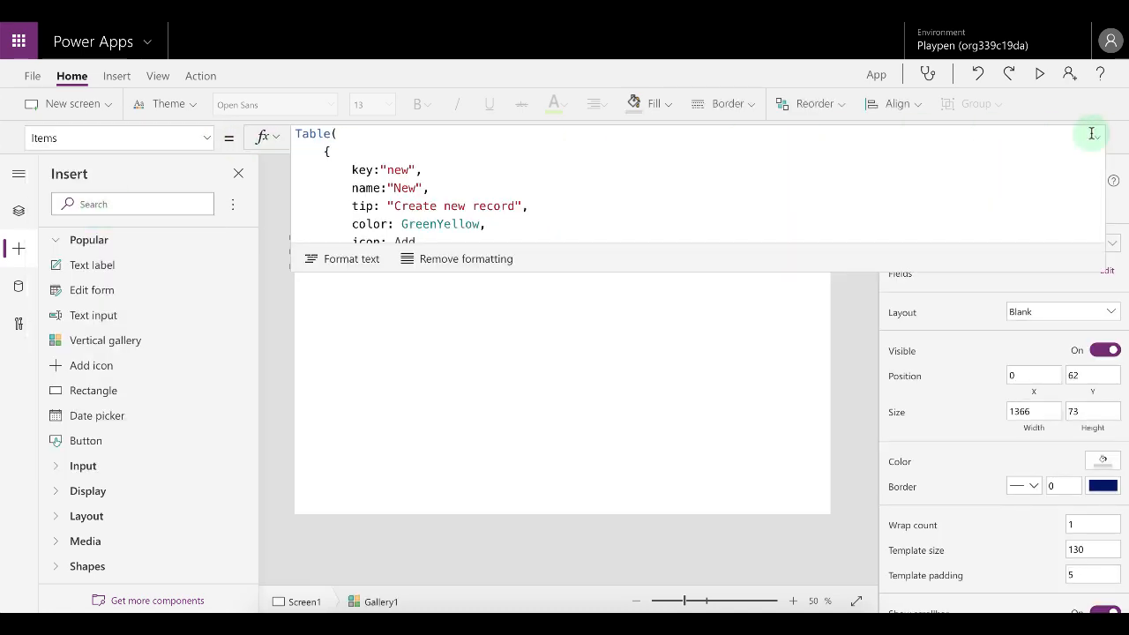
Duplicate the New record in the gallery's Items Table to create a second record.
left_click_drag(691, 272, 711, 467)
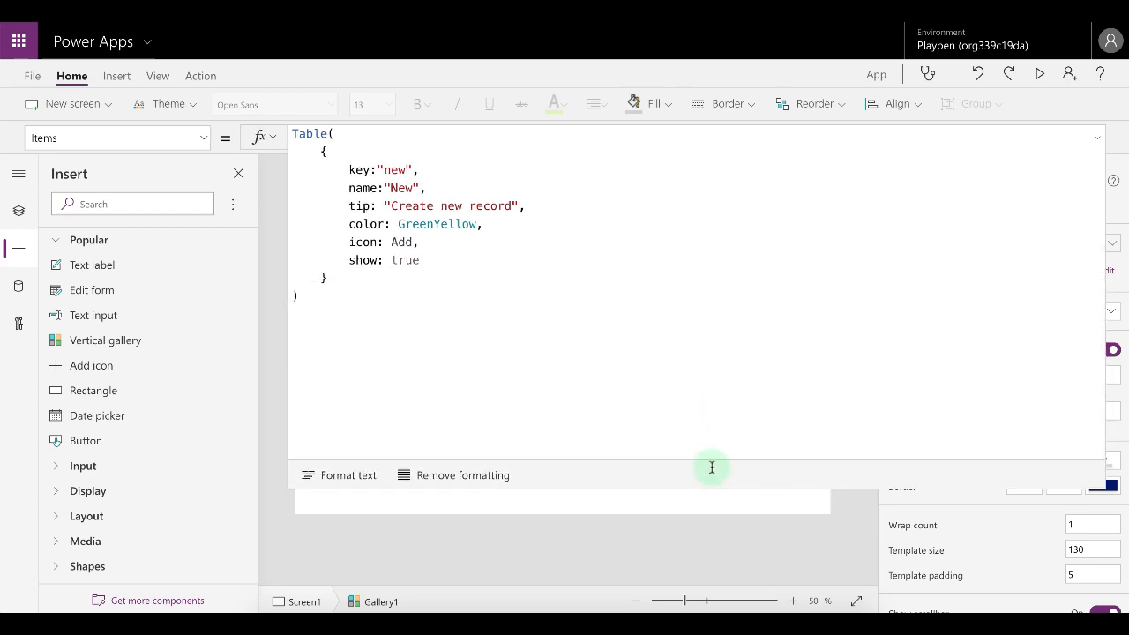
left_click(393, 280)
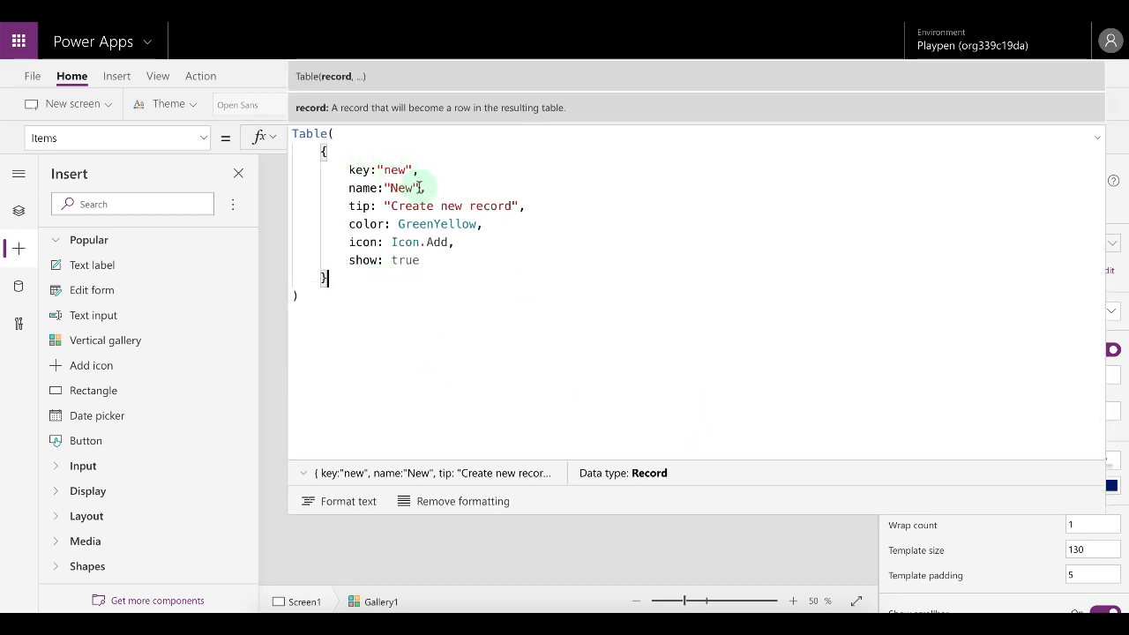
type(",")
key("Return")
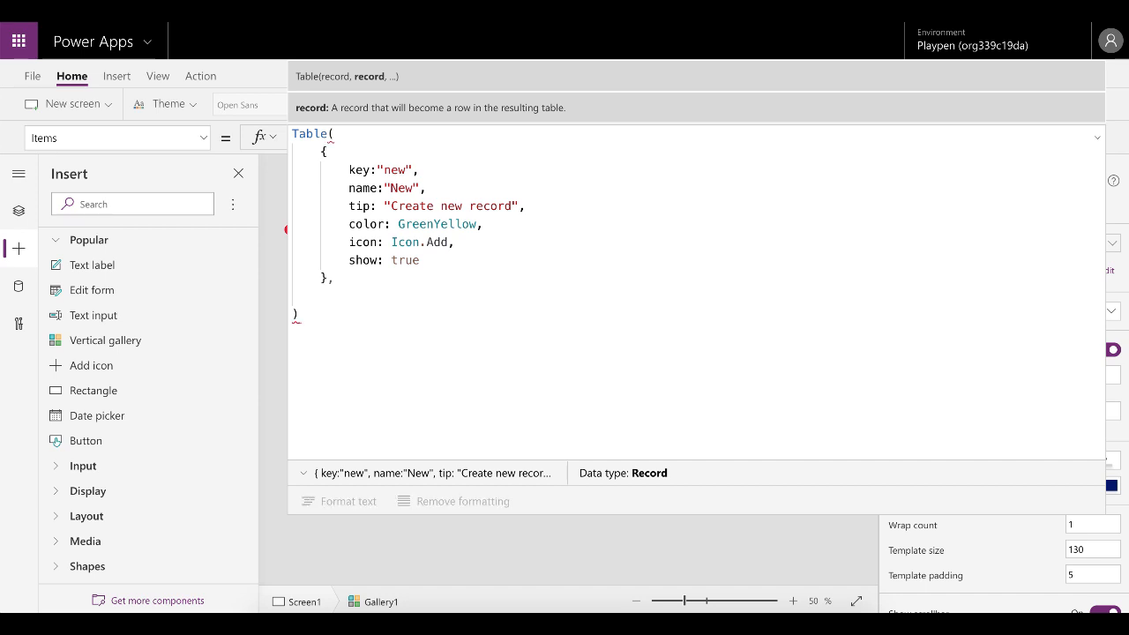
left_click(325, 151)
left_click_drag(325, 153, 328, 277)
key("ctrl+c")
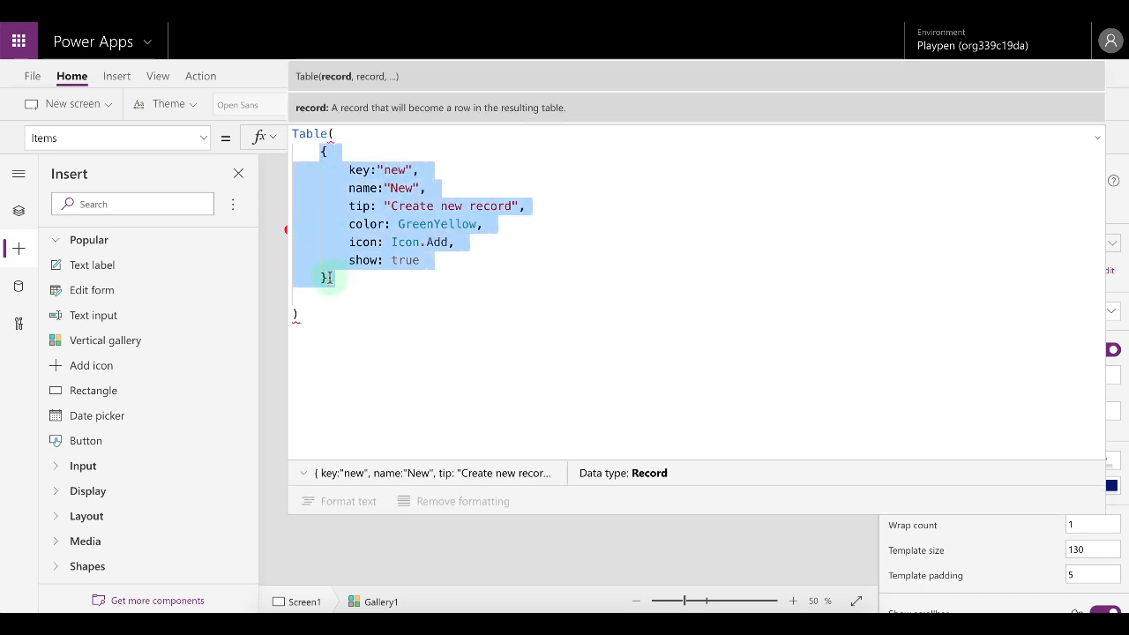
left_click(352, 291)
key("ctrl+v")
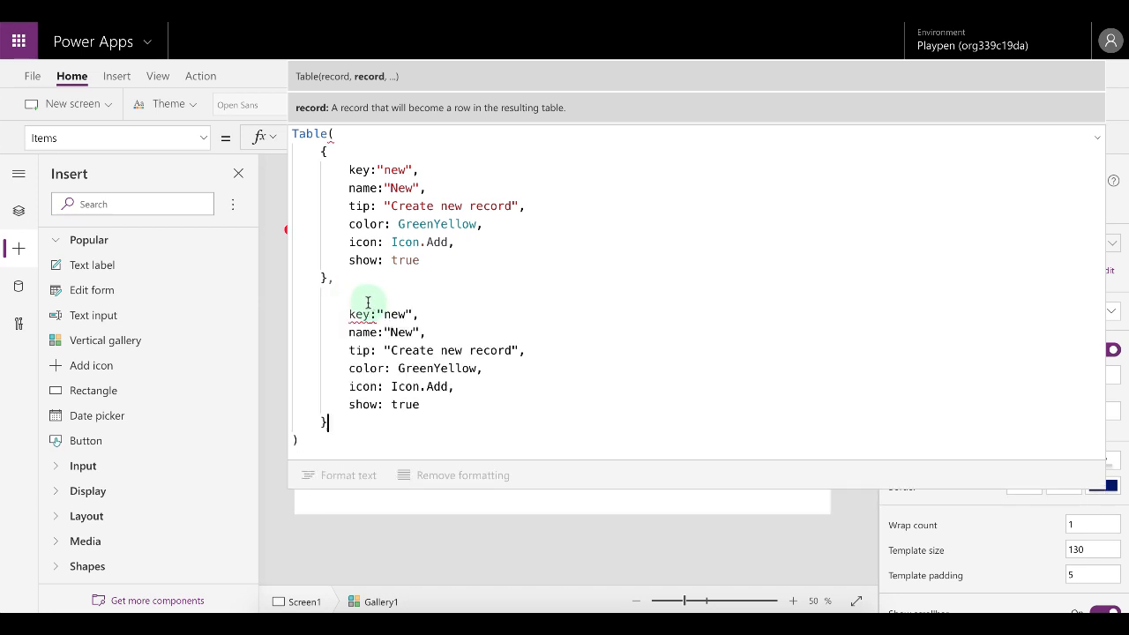
Set the copied record's key to "refresh", name to "Refresh", and tip to "Refresh the records".
left_click(365, 301)
key("BackSpace")
double_click(394, 296)
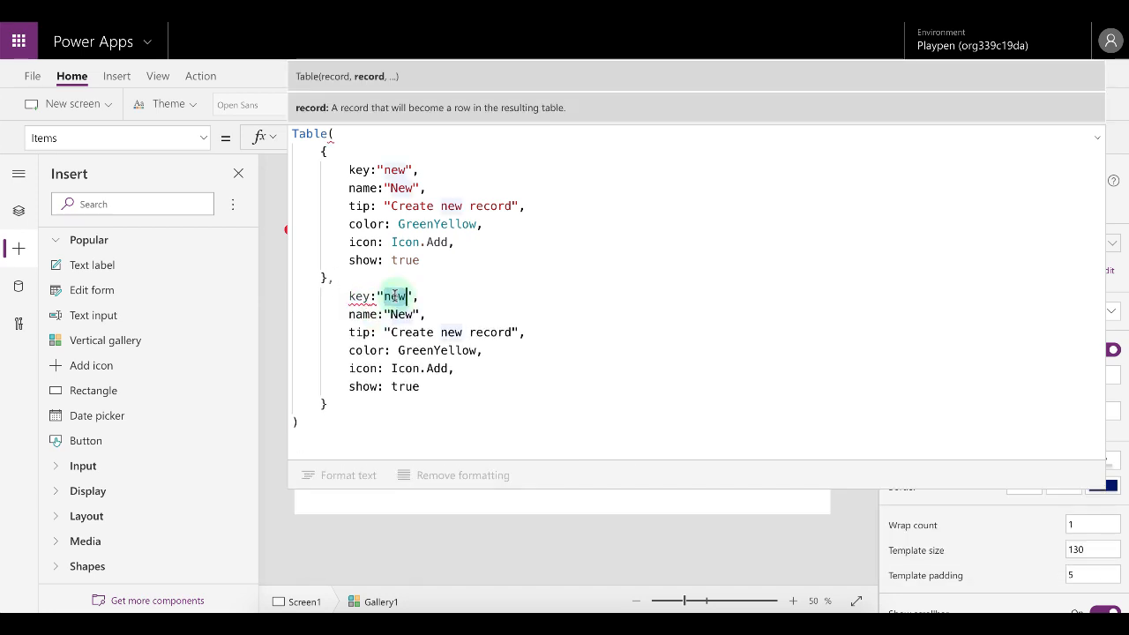
type("refresh")
double_click(403, 314)
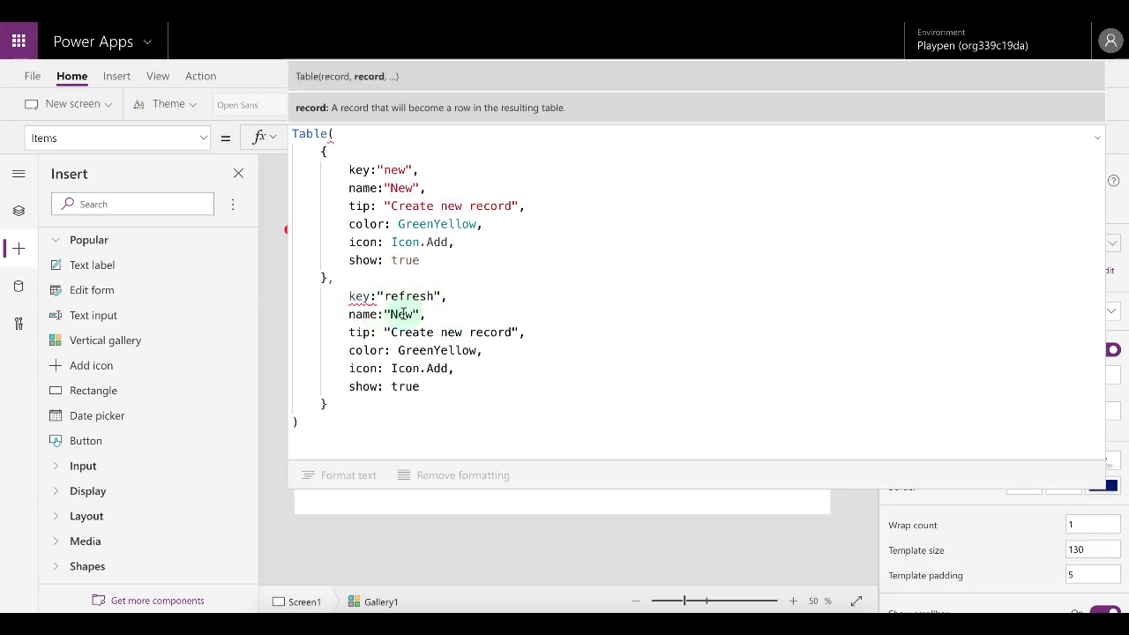
type("Refresh")
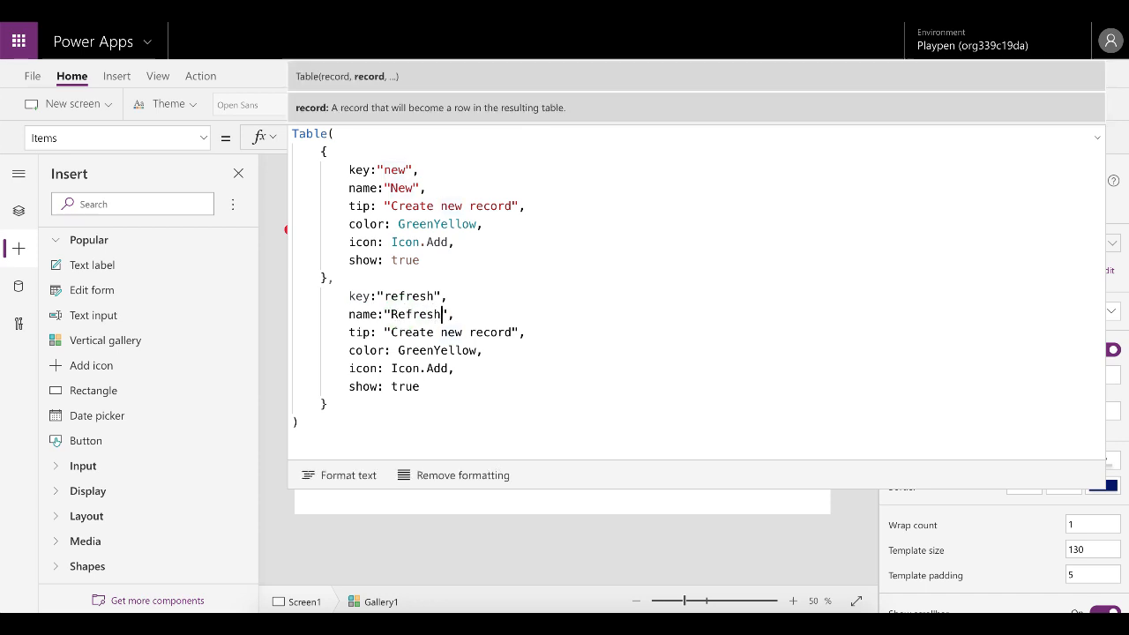
left_click_drag(510, 333, 395, 335)
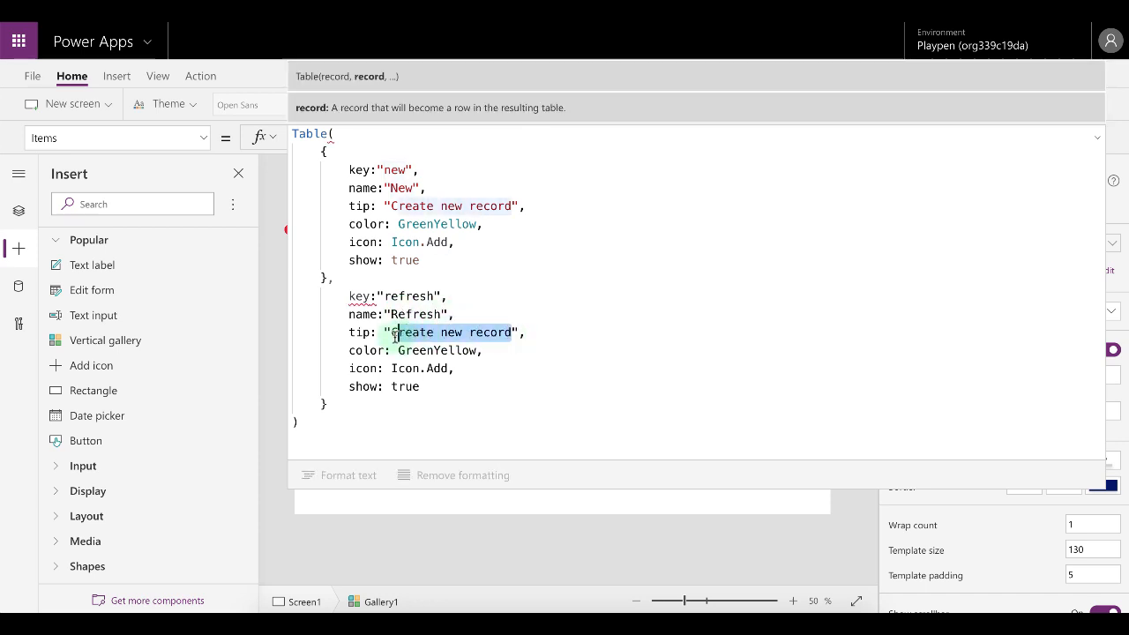
type("Refresh th")
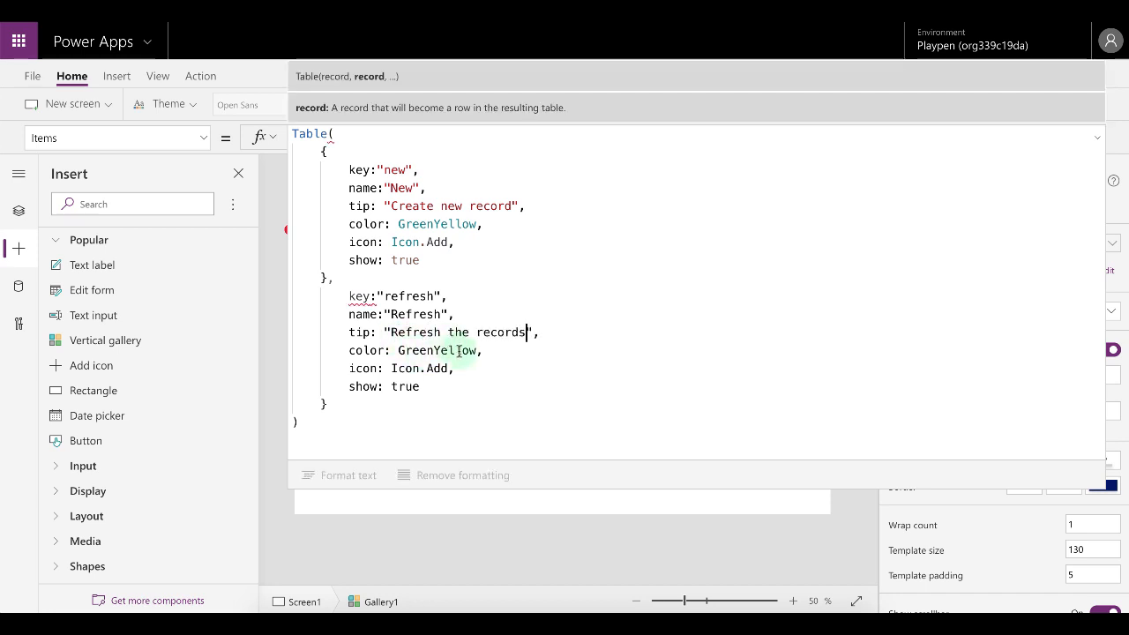
Add the missing opening brace for the second record and fix its indentation.
left_click(350, 296)
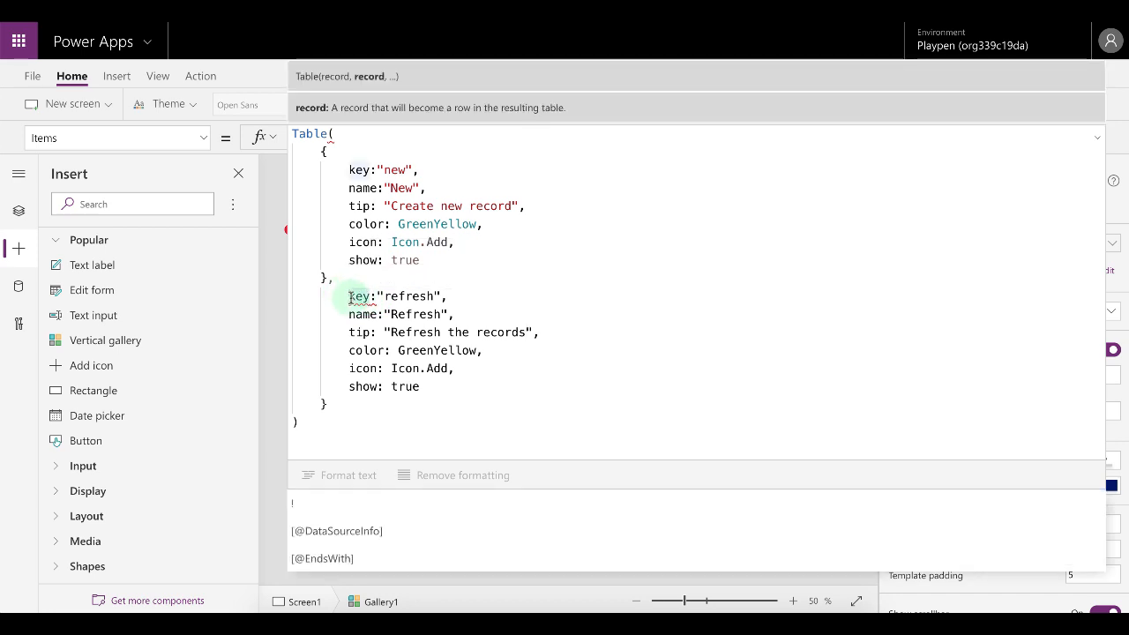
key("Return")
key("Up")
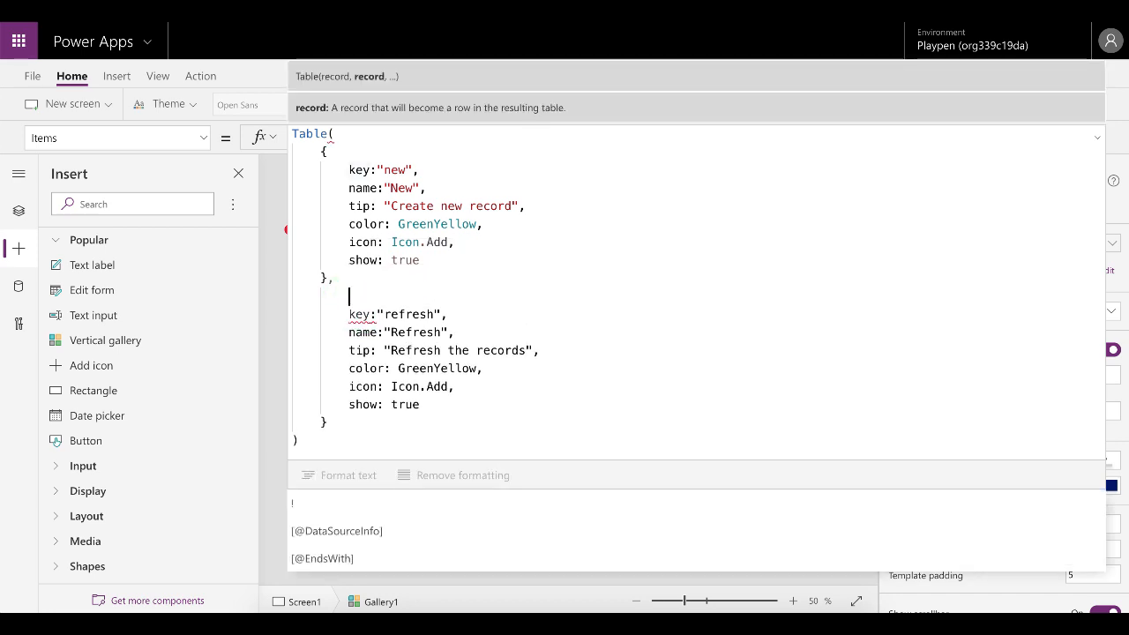
type("{")
key("shift+Tab")
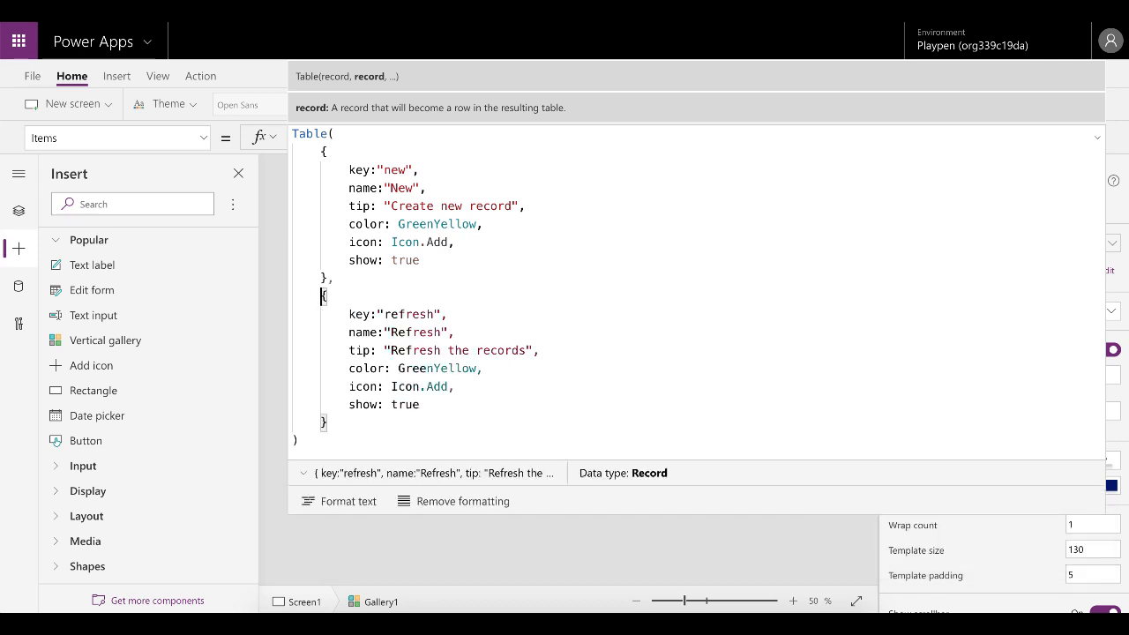
Set the second record's color to Gray.
left_click(449, 369)
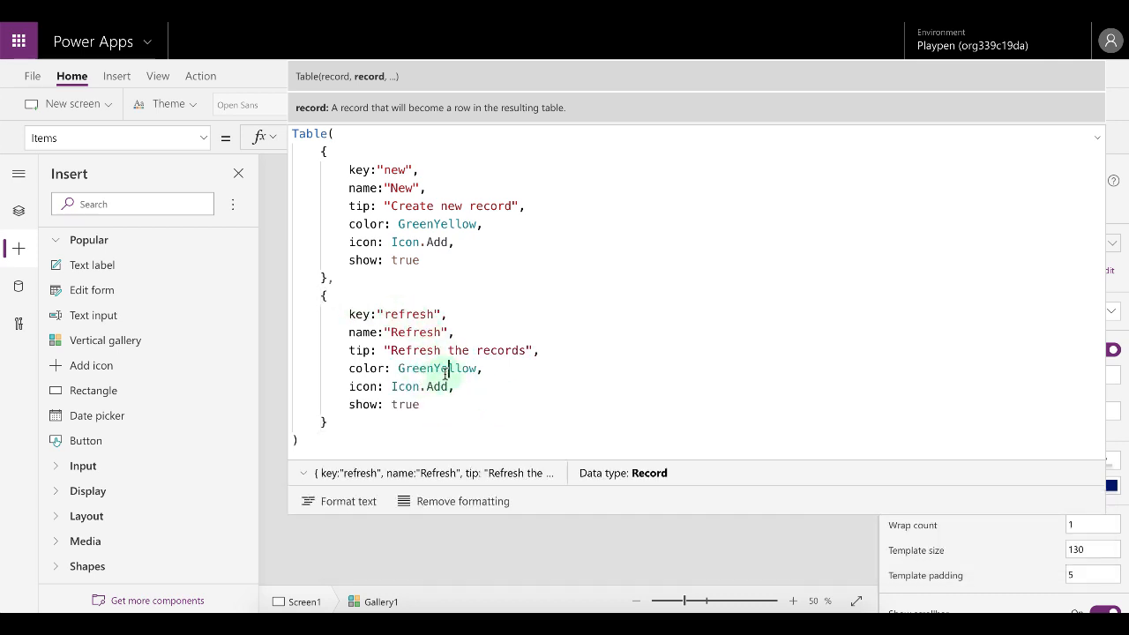
double_click(446, 371)
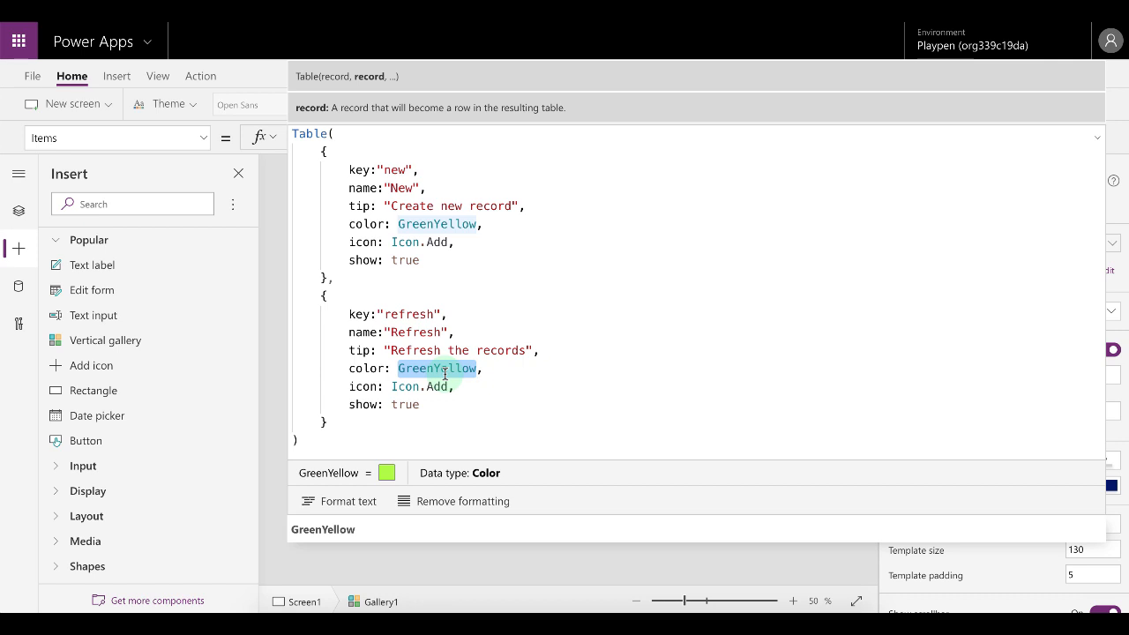
type("G,")
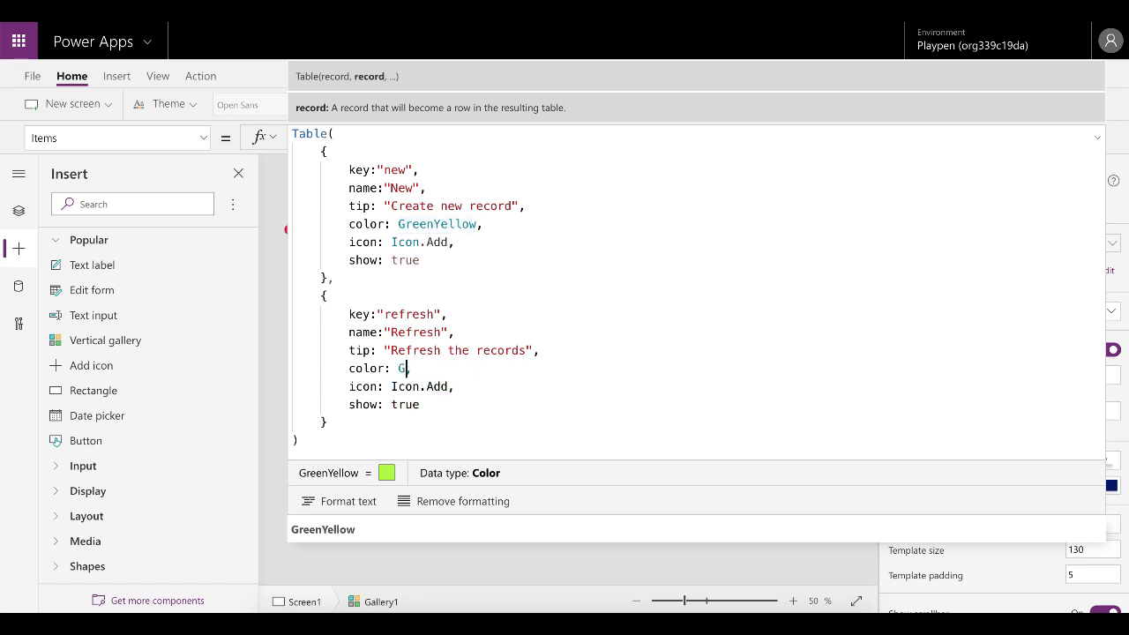
type("re")
key("BackSpace")
key("BackSpace")
type("ray")
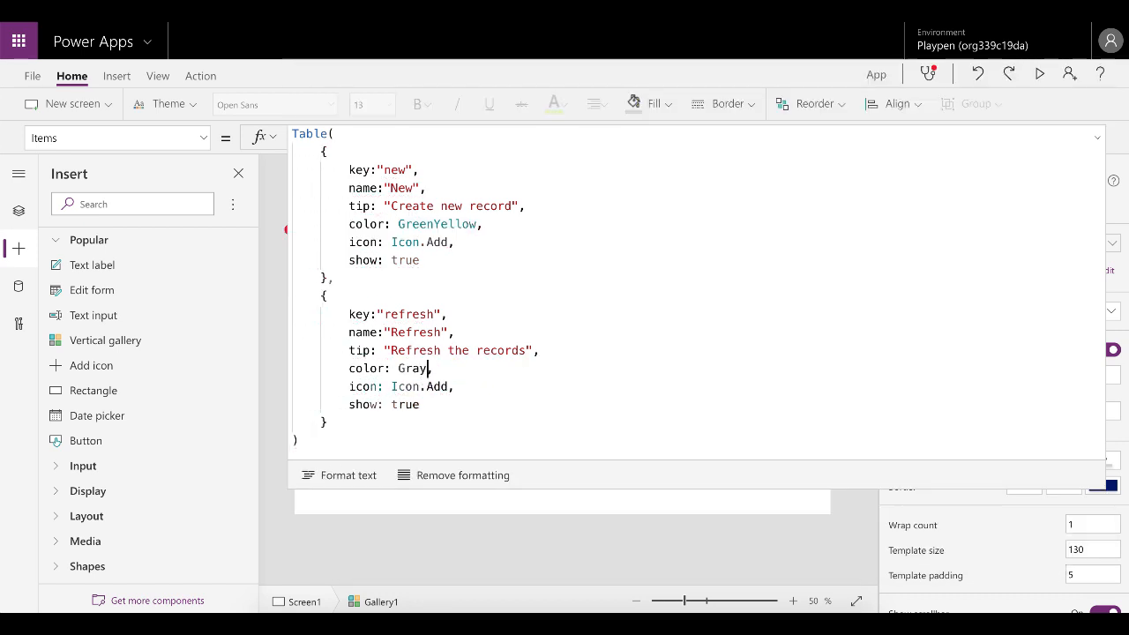
left_click(329, 531)
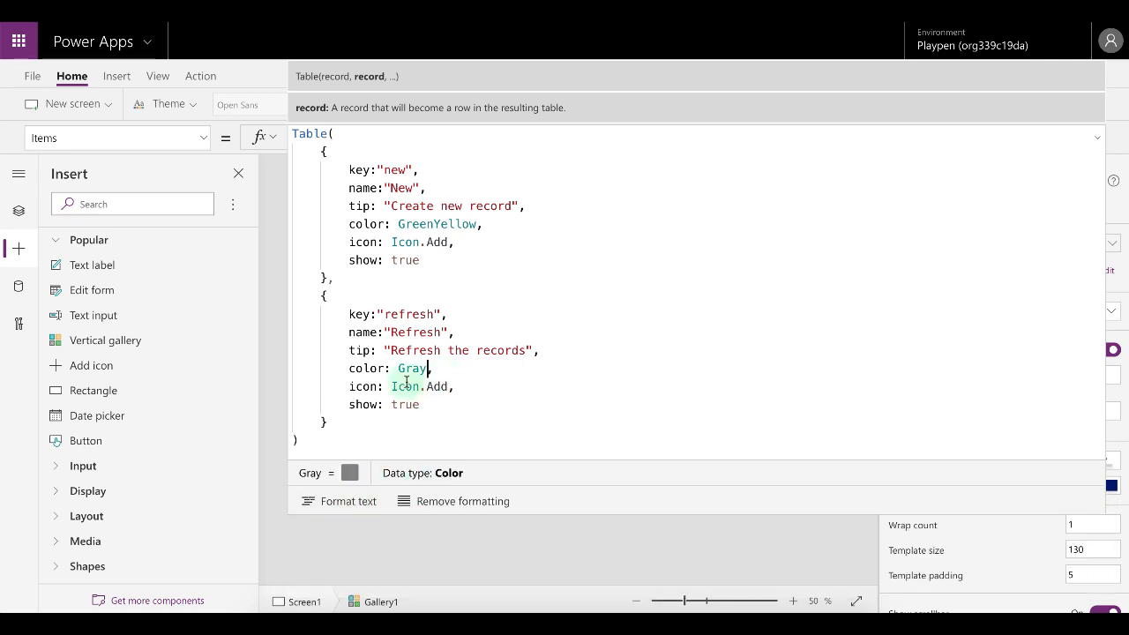
Set the second record's icon to Icon.Reload and close the expanded formula editor.
left_click(456, 387)
key("BackSpace")
key("BackSpace")
key("BackSpace")
key("BackSpace")
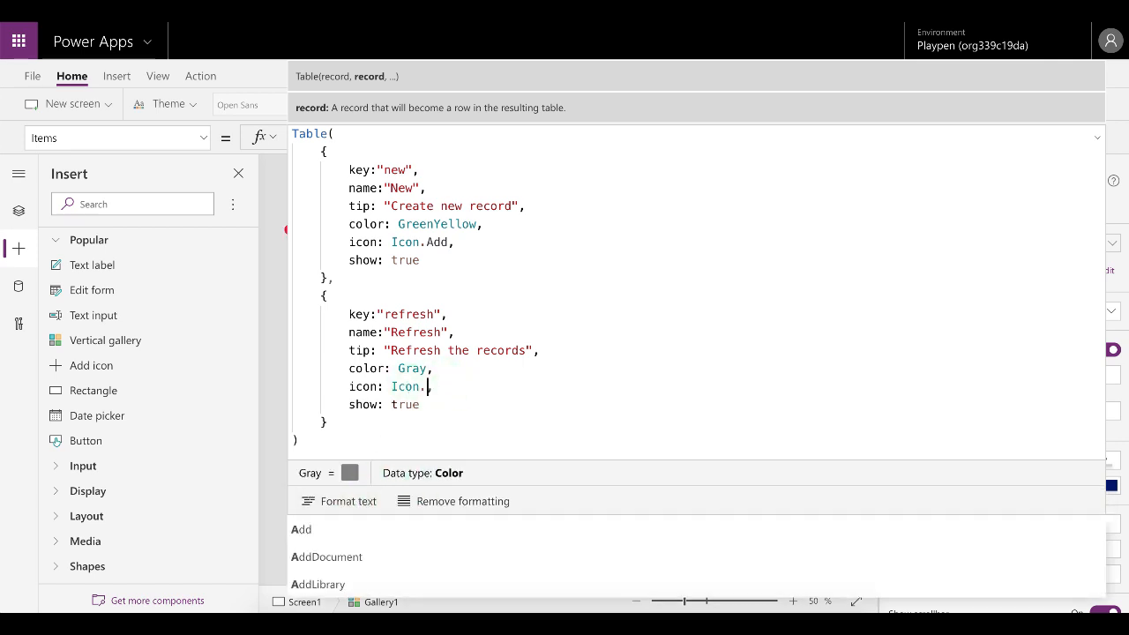
type("rel")
left_click(313, 504)
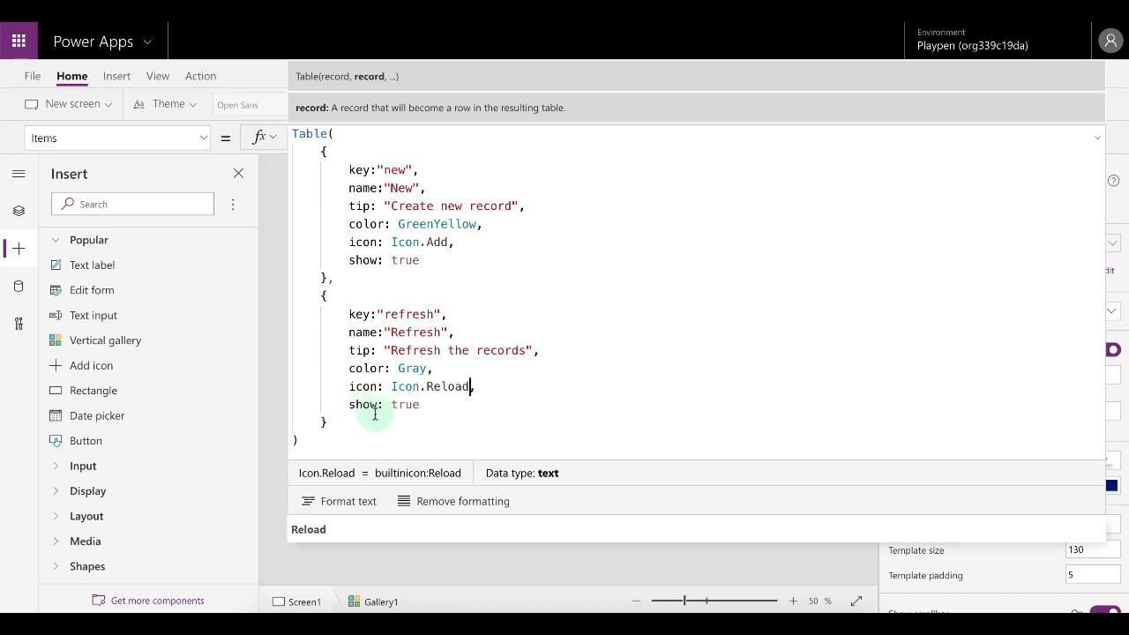
left_click(1088, 136)
left_click(1097, 138)
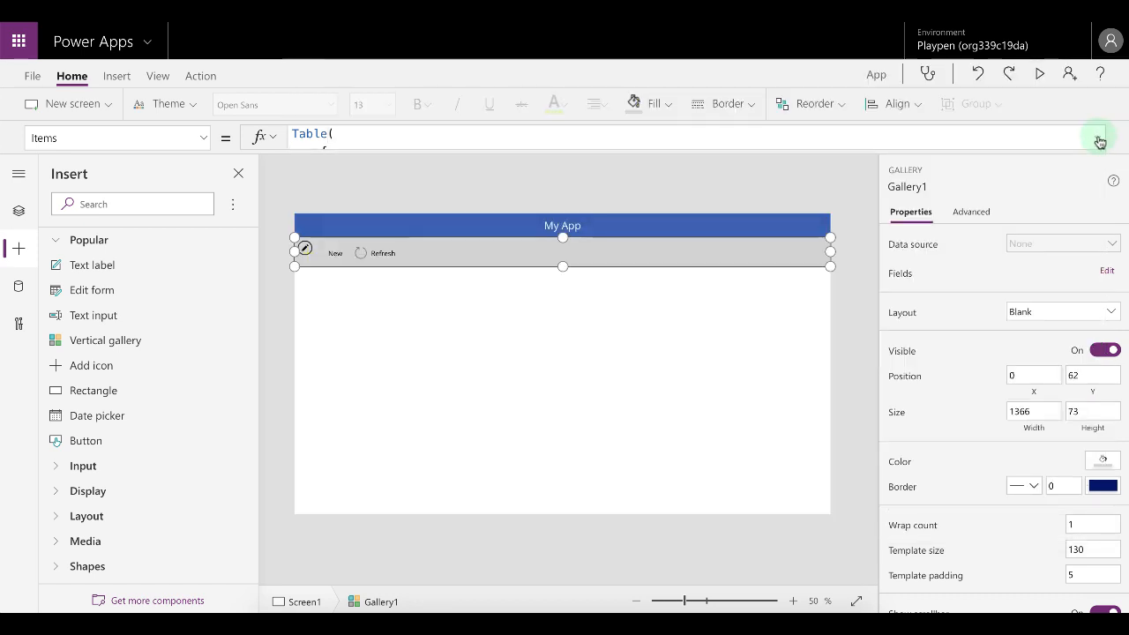
Preview the app, select the Refresh menu item, and return to the editor.
left_click(1040, 74)
left_click(171, 107)
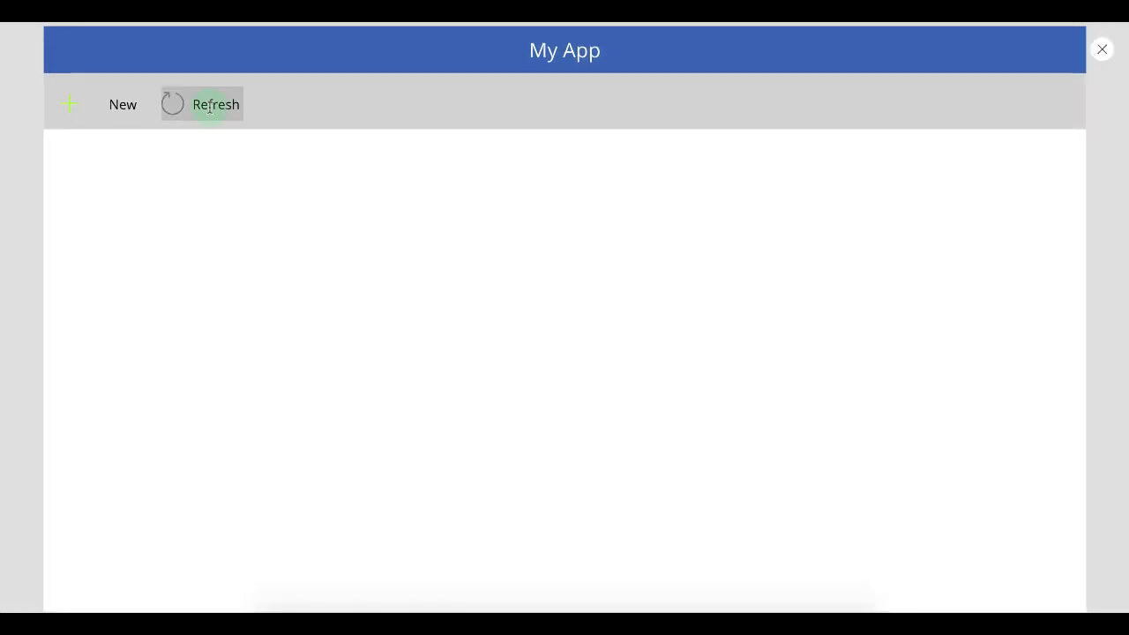
key("Escape")
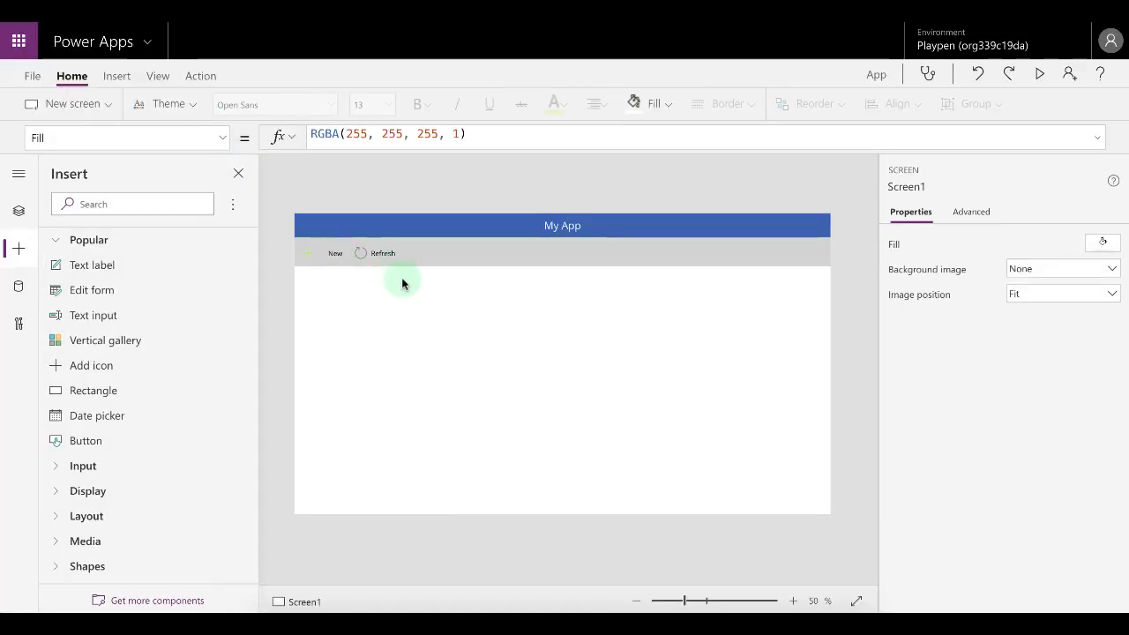
Duplicate the "new" case in the gallery's OnSelect Switch and change the copy's match value to "refresh".
left_click(441, 256)
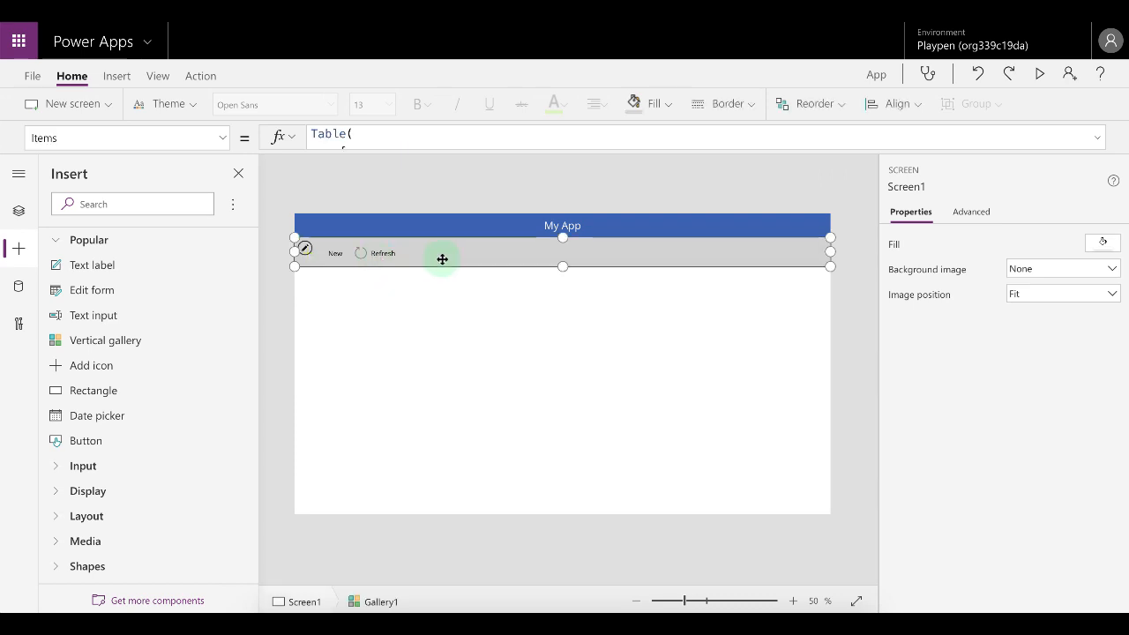
left_click(221, 138)
left_click(80, 352)
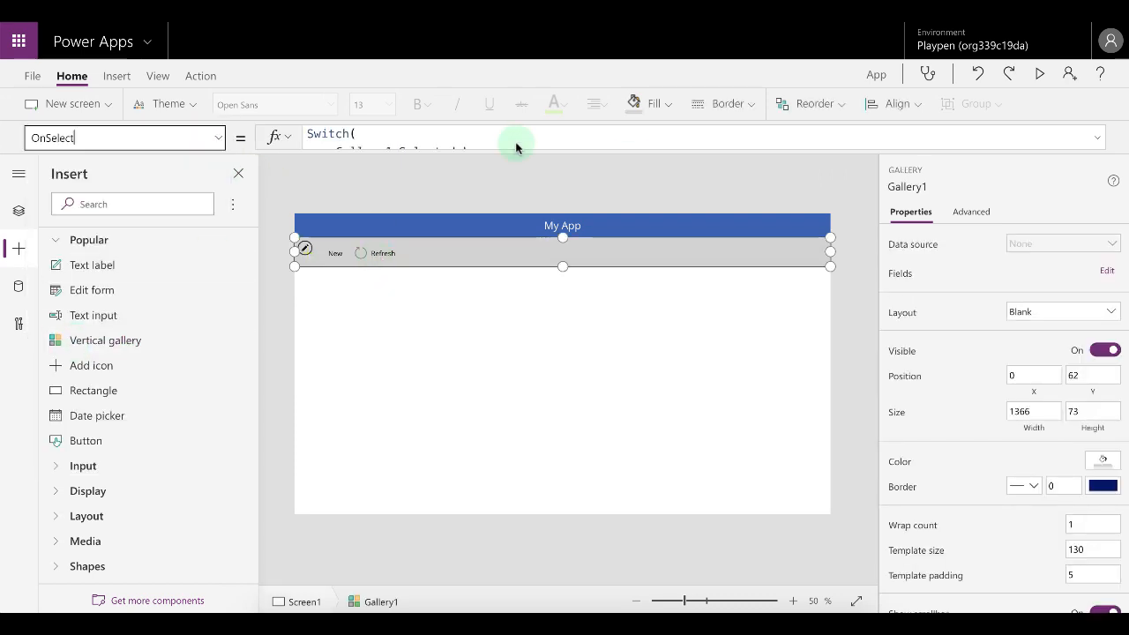
left_click(1103, 138)
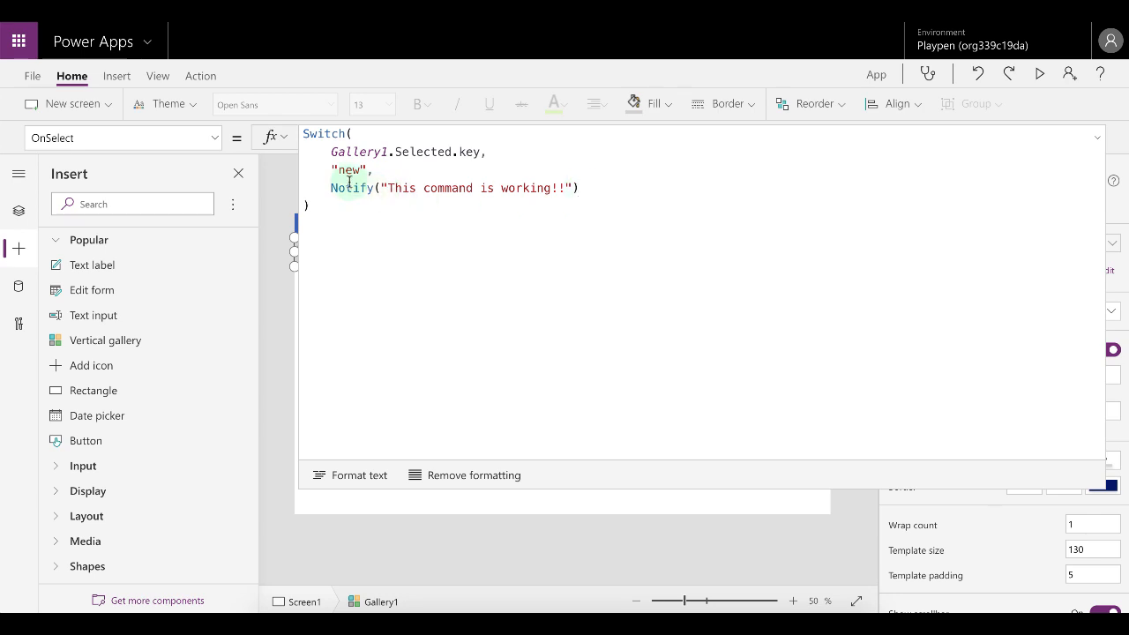
left_click_drag(327, 168, 607, 190)
key("ctrl+c")
left_click(607, 188)
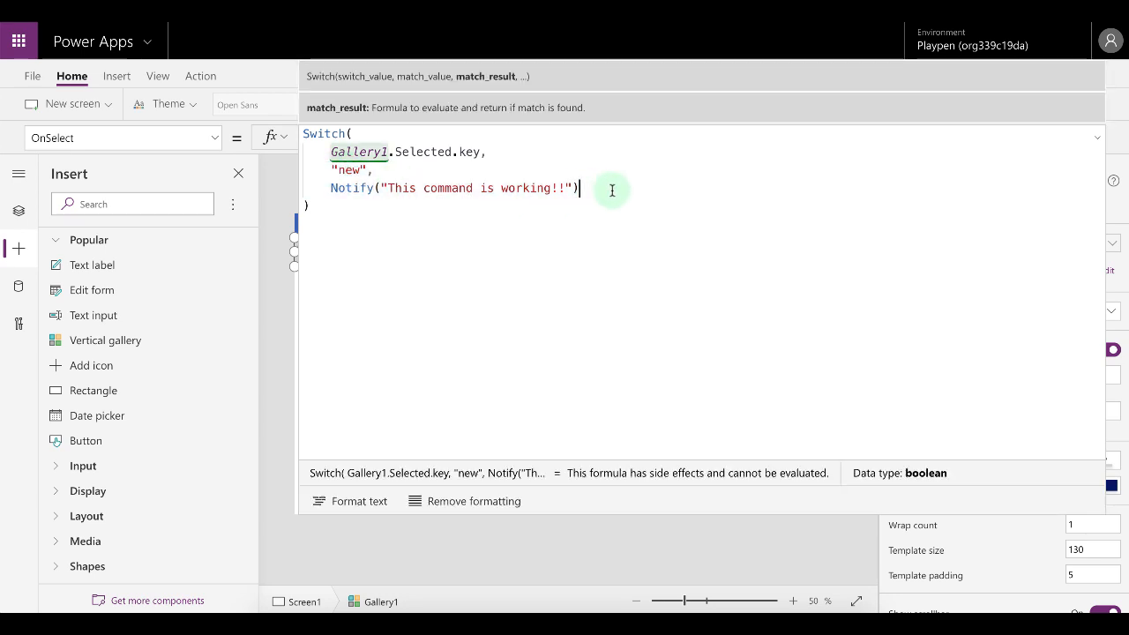
type(",")
key("Return")
key("ctrl+v")
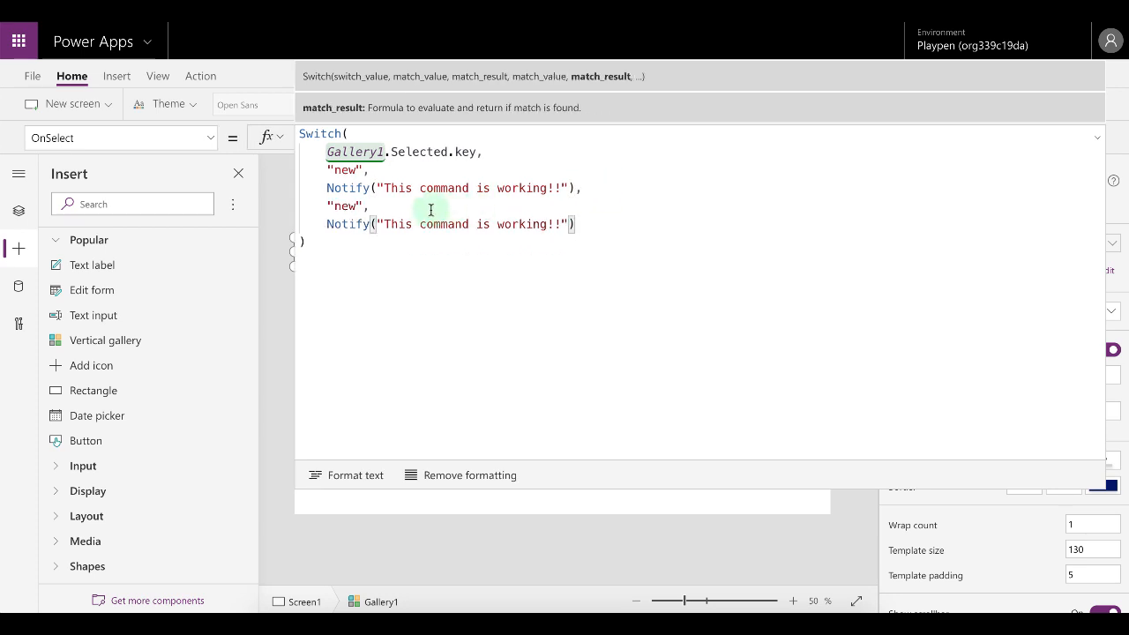
double_click(345, 206)
type("refresh")
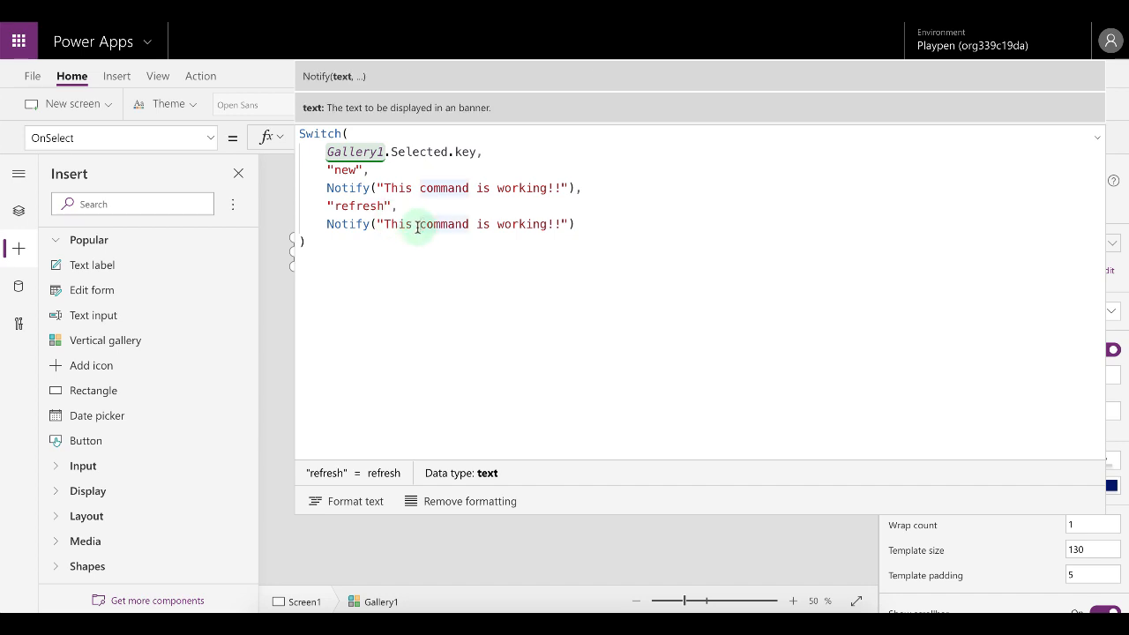
Change the refresh case's notification to "This command is working as well!!".
left_click(554, 224)
type("as well")
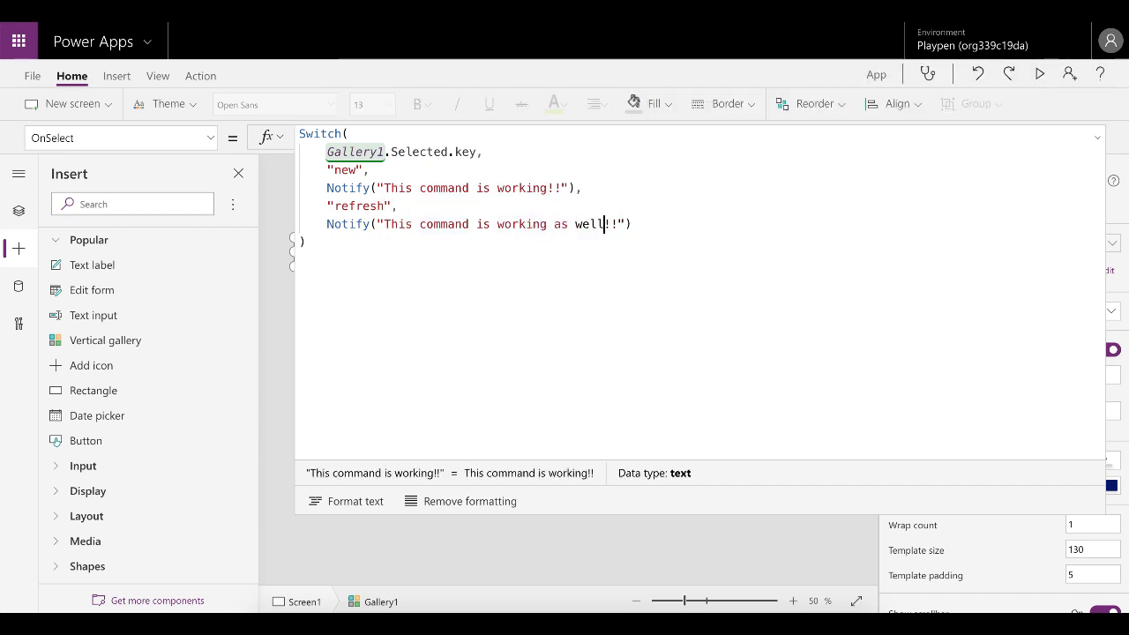
left_click(1097, 138)
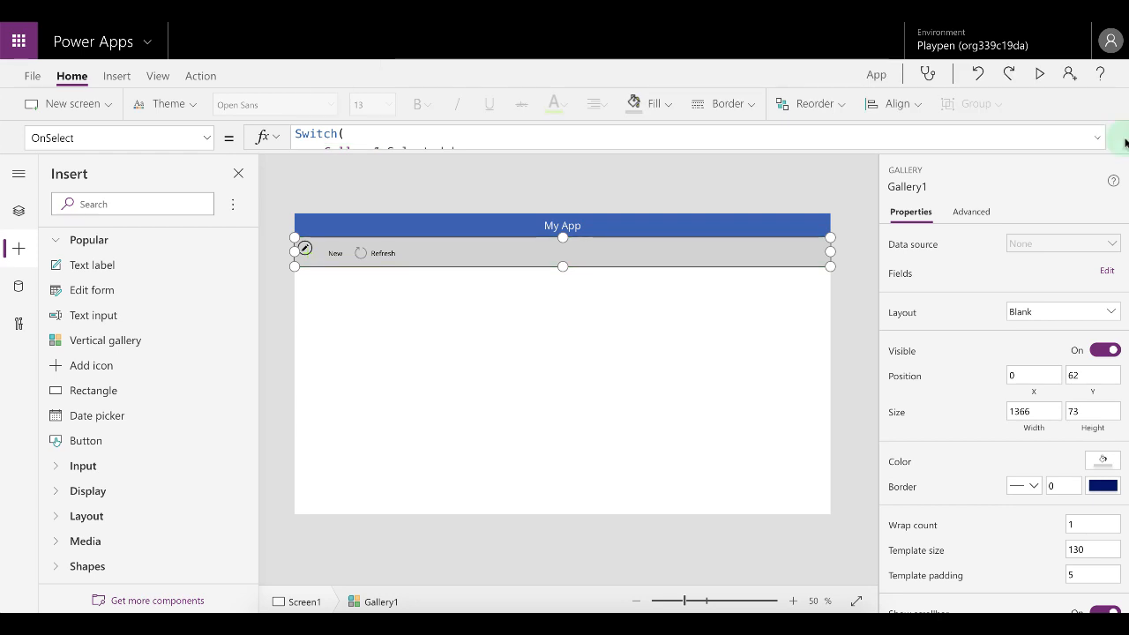
Preview the app, select the Refresh menu item to test it, and return to the editor.
left_click(1039, 72)
left_click(205, 104)
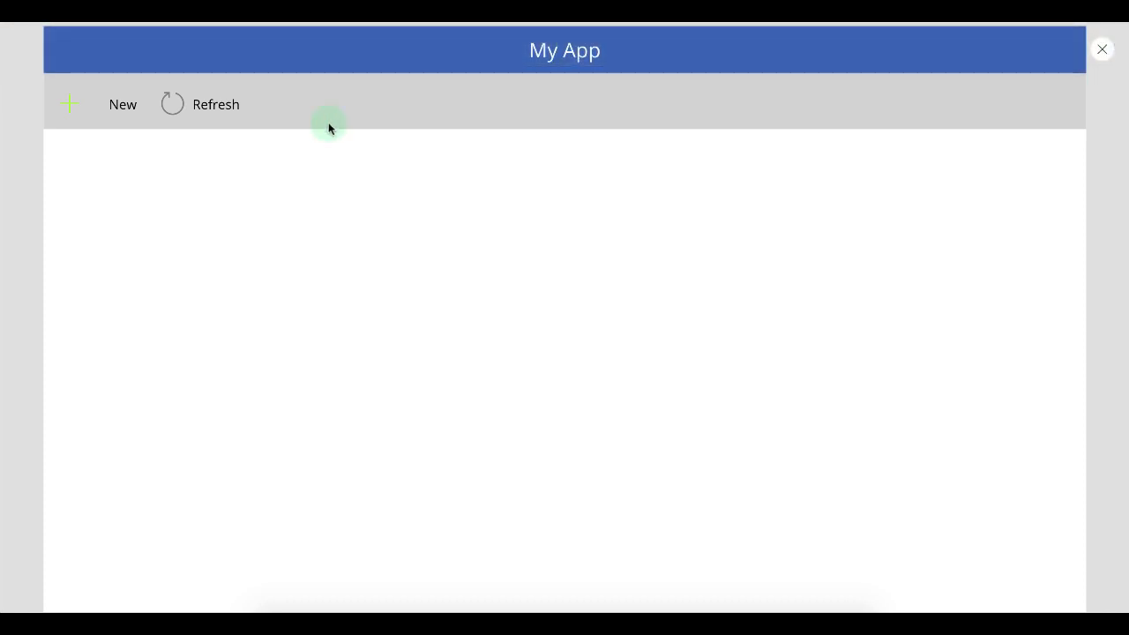
key("Escape")
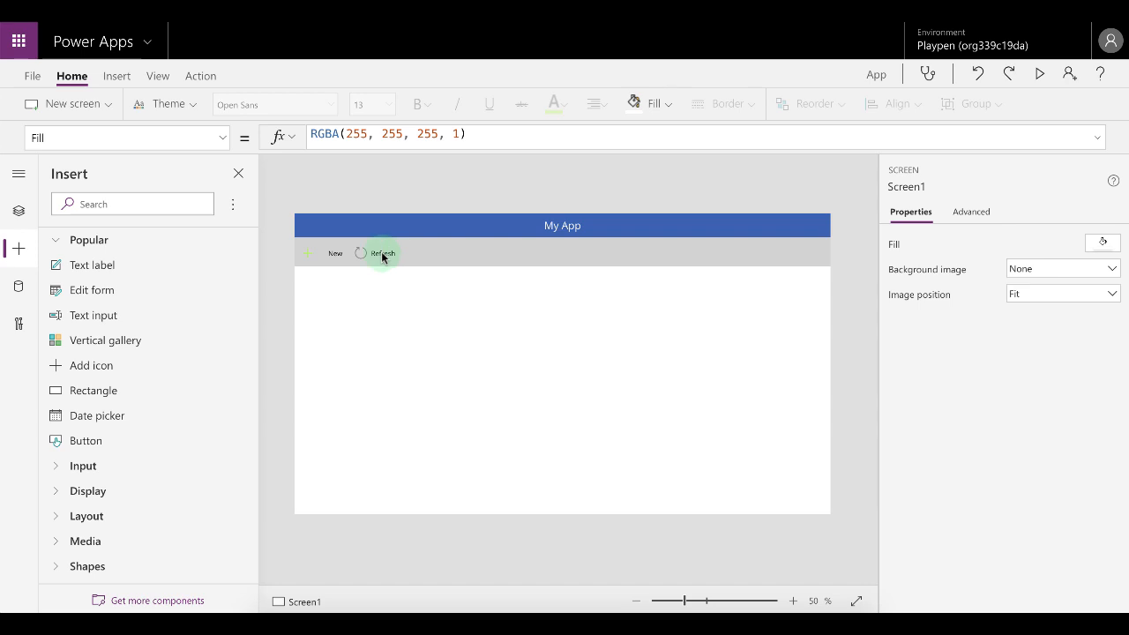
Review the menu gallery's OnSelect formula and browse its list of properties.
left_click(413, 254)
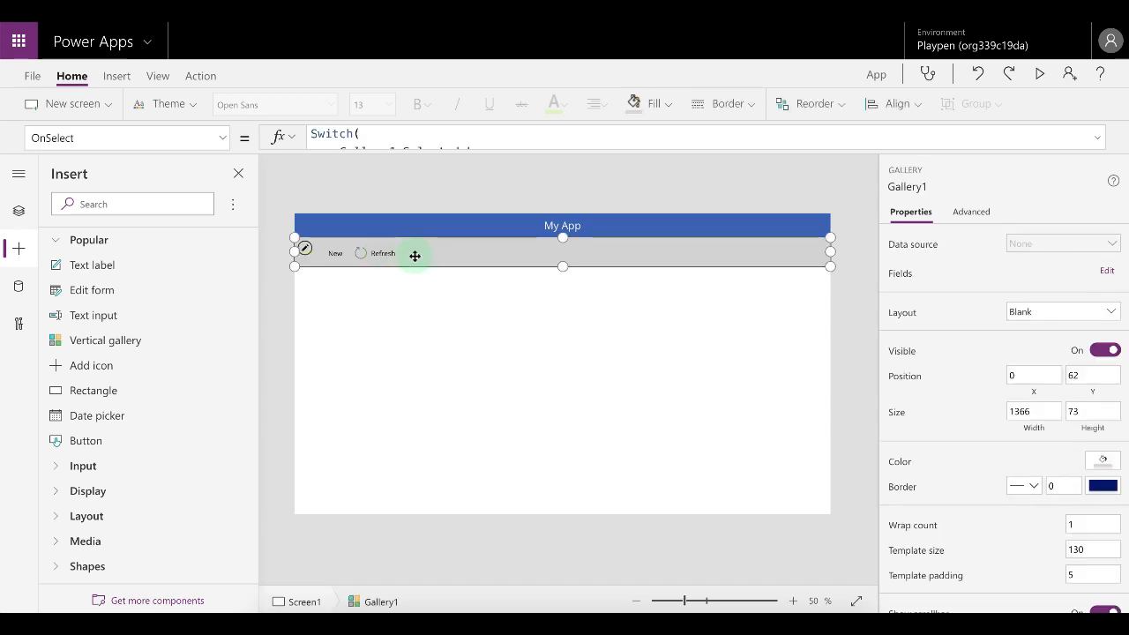
left_click(1099, 137)
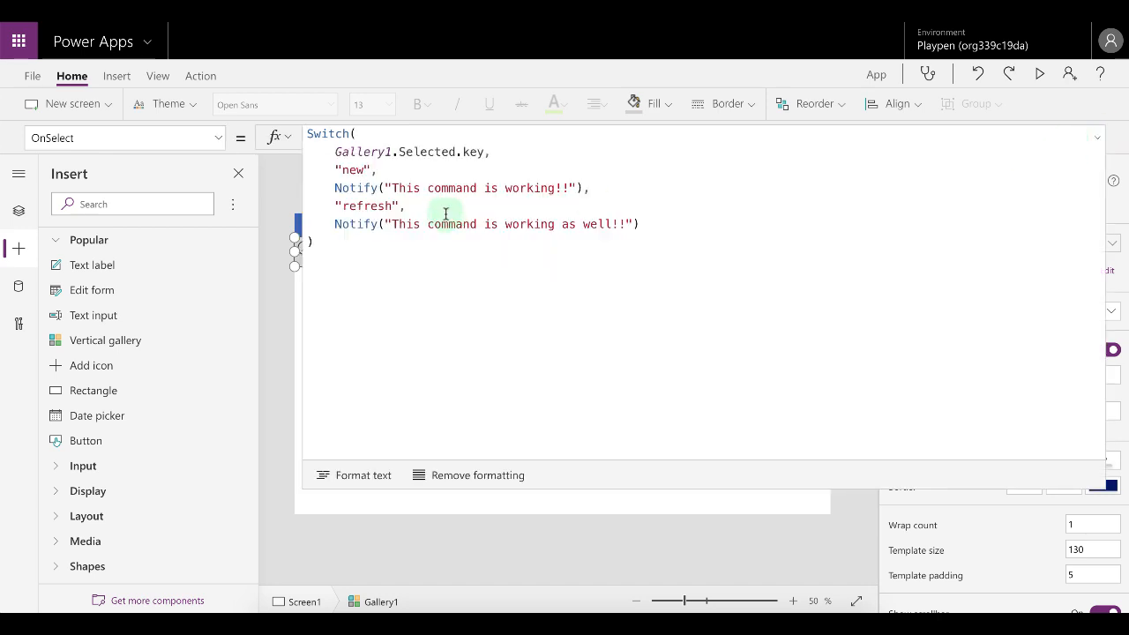
left_click(1097, 137)
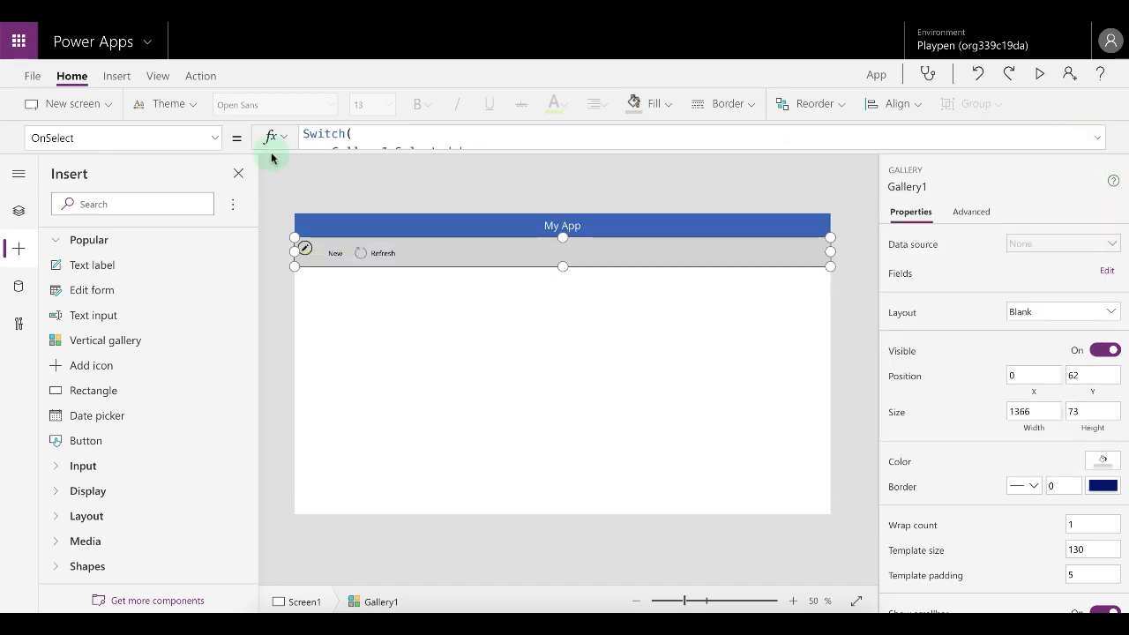
left_click(213, 140)
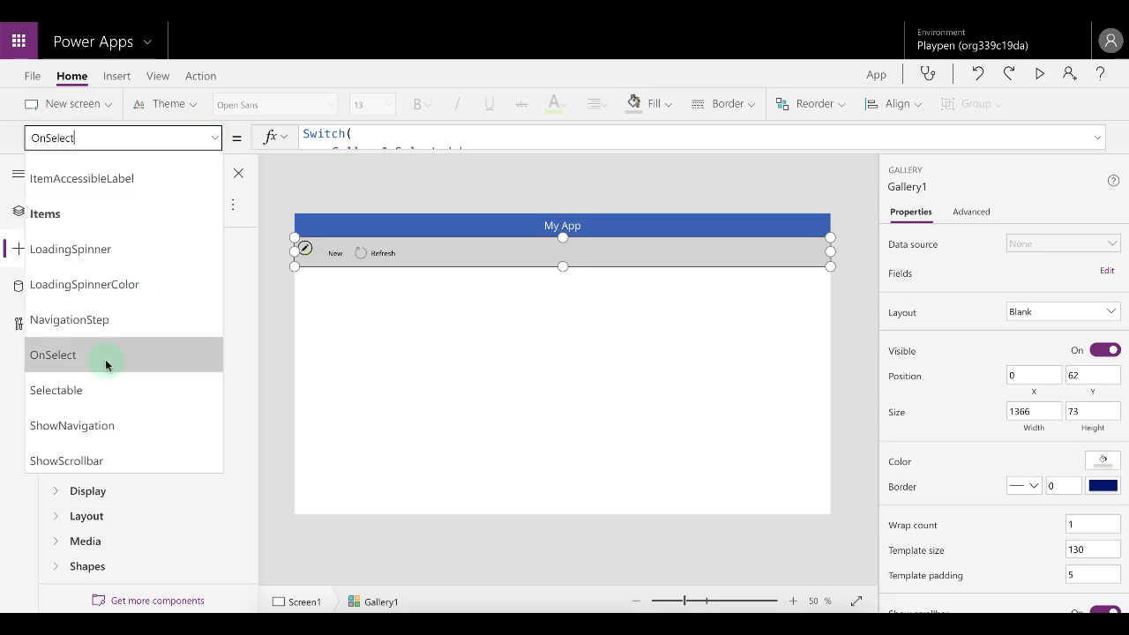
scroll(105, 359, "up", 3)
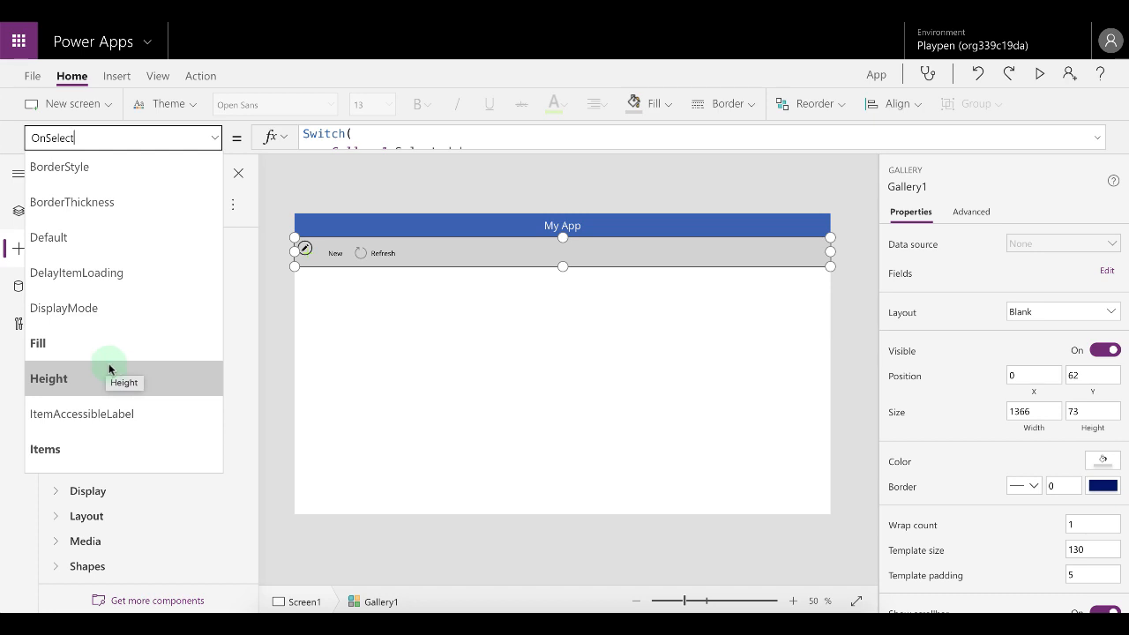
left_click(556, 335)
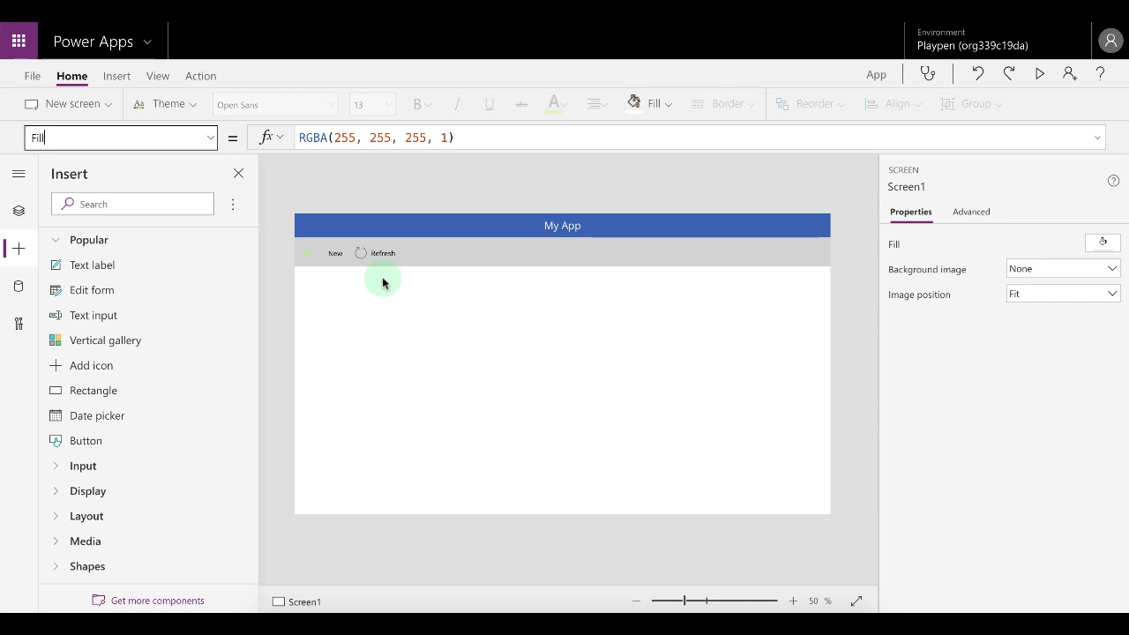
Rename the menu gallery in the tree view to gallCommandBar.
left_click(19, 211)
left_click(121, 311)
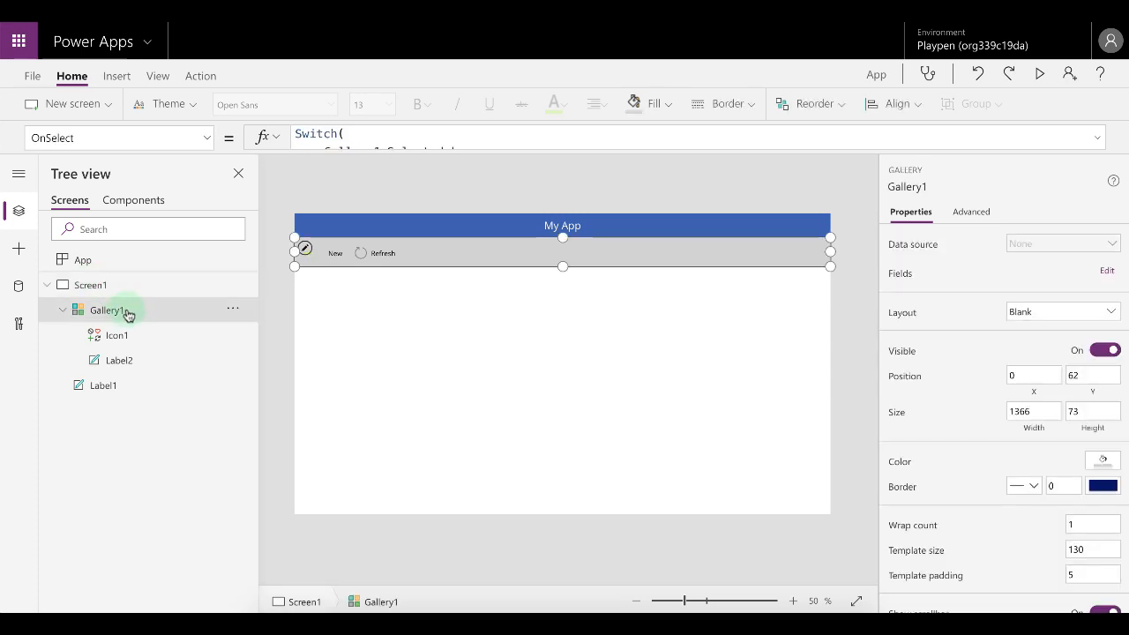
right_click(126, 312)
left_click(206, 407)
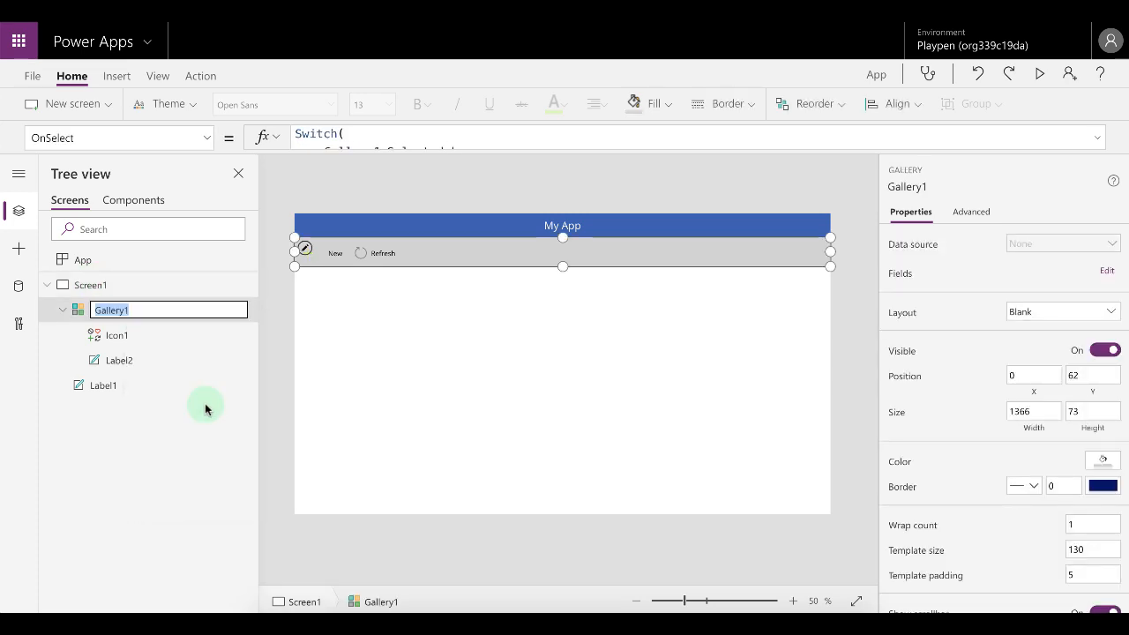
type("gallCom")
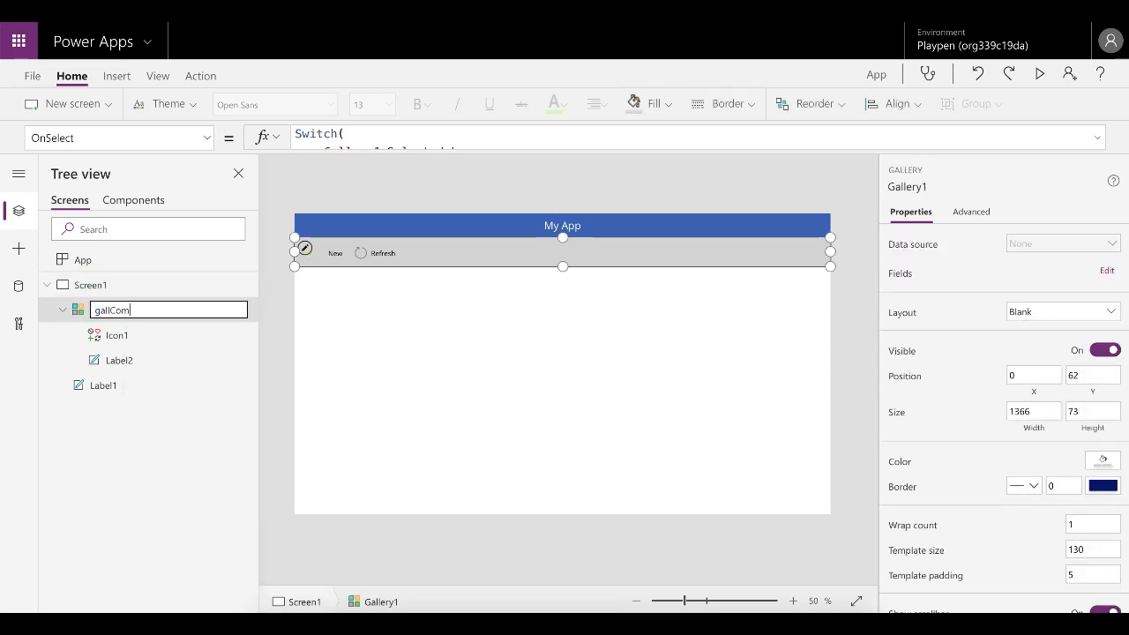
type("mandBar")
key("Return")
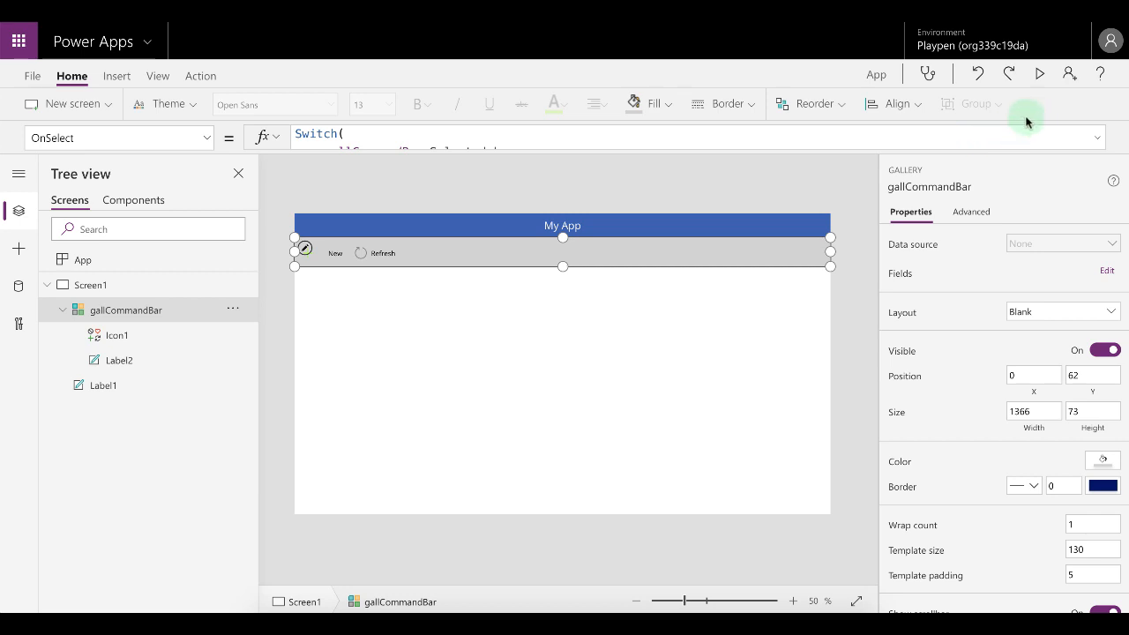
Wrap the gallery's Items Table formula in Filter with show as the condition, and format the formula text.
left_click(210, 141)
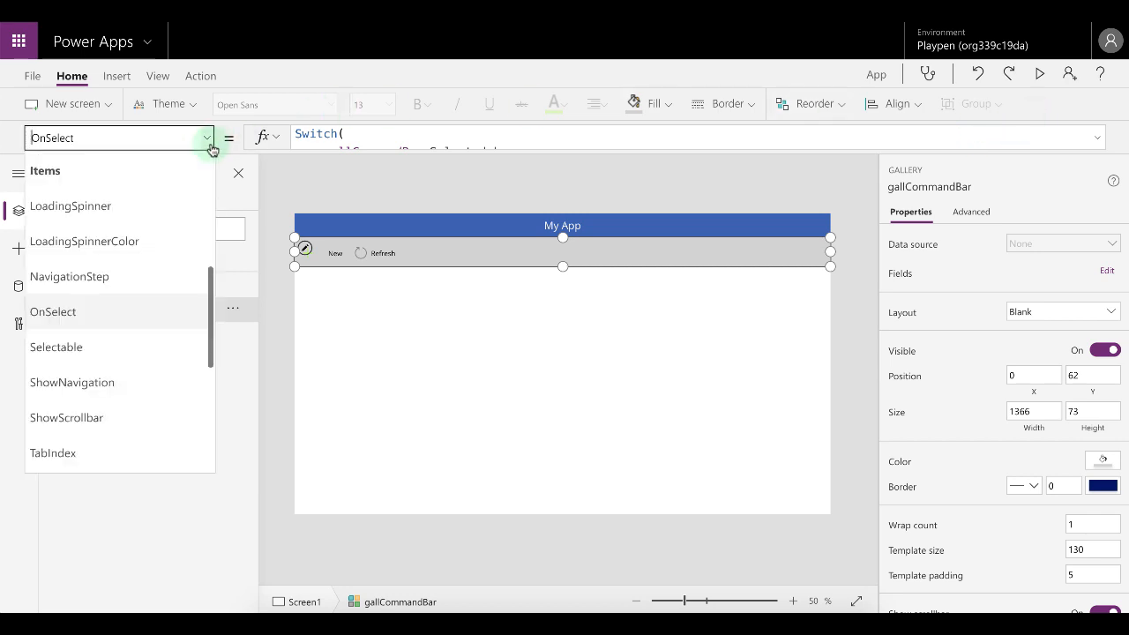
left_click(101, 176)
left_click(1097, 138)
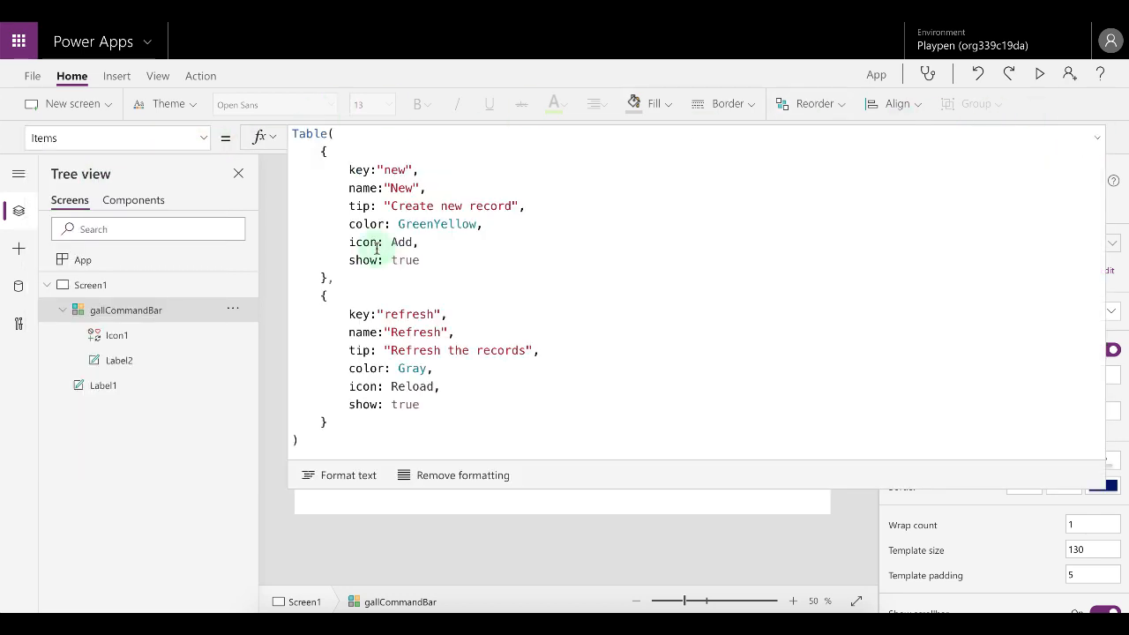
left_click(298, 138)
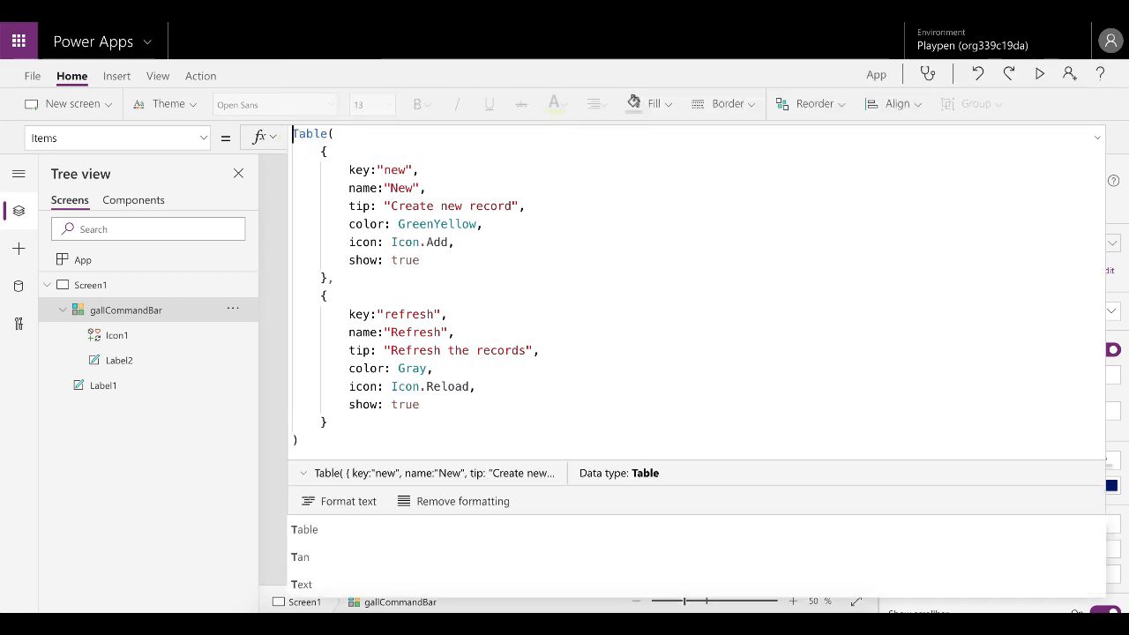
type("Filter(")
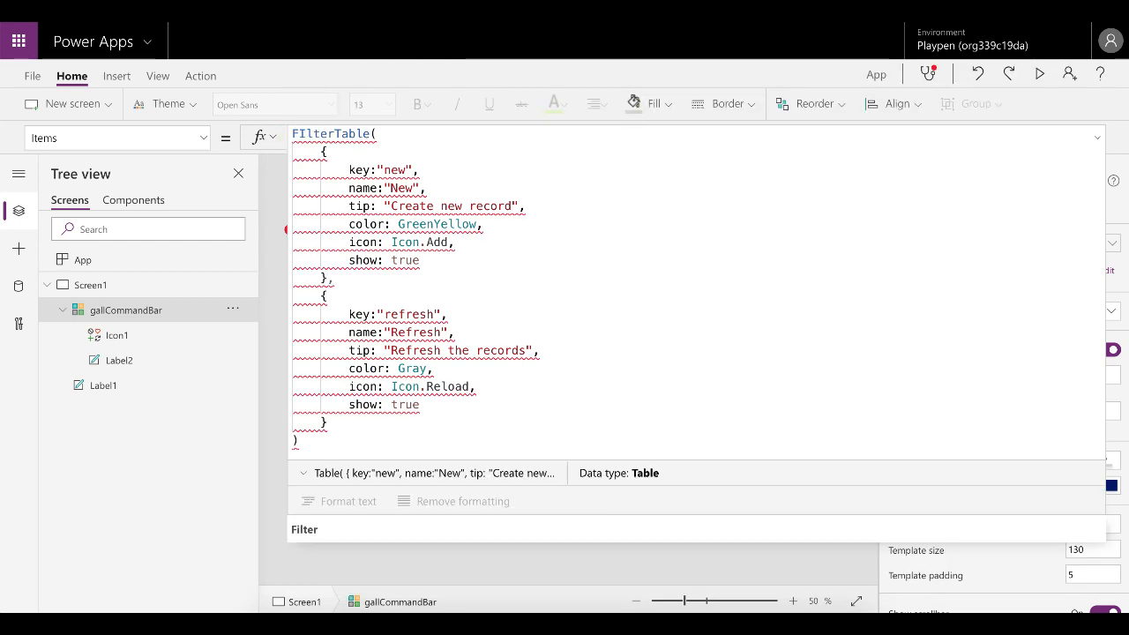
left_click(322, 441)
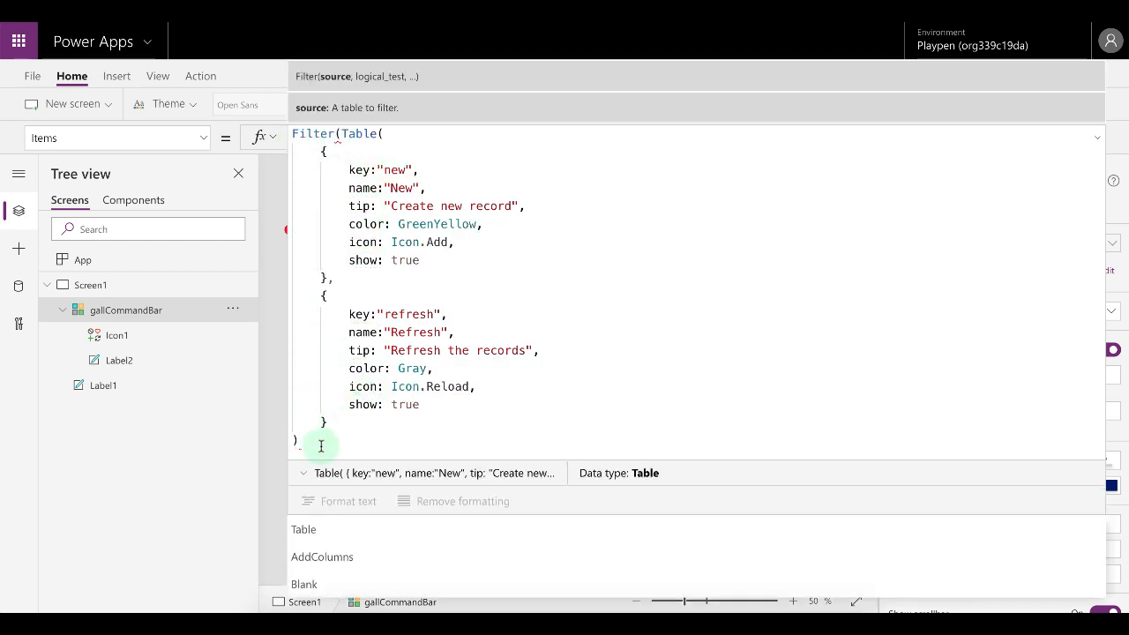
type(",")
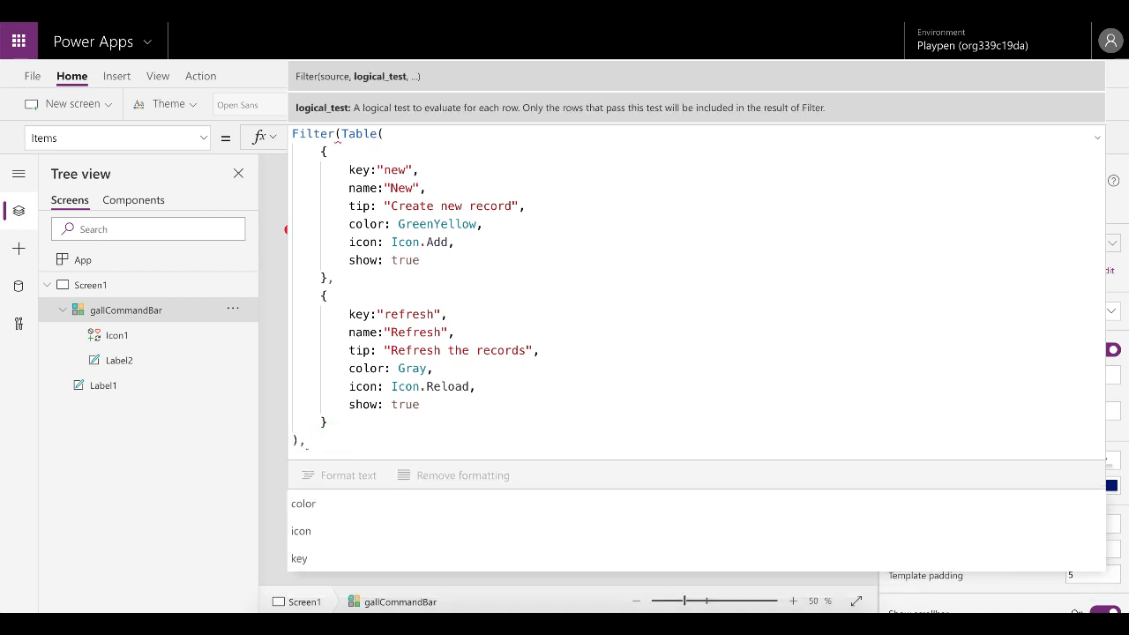
key("shift+Return")
type("Show")
key("BackSpace")
key("BackSpace")
key("BackSpace")
key("BackSpace")
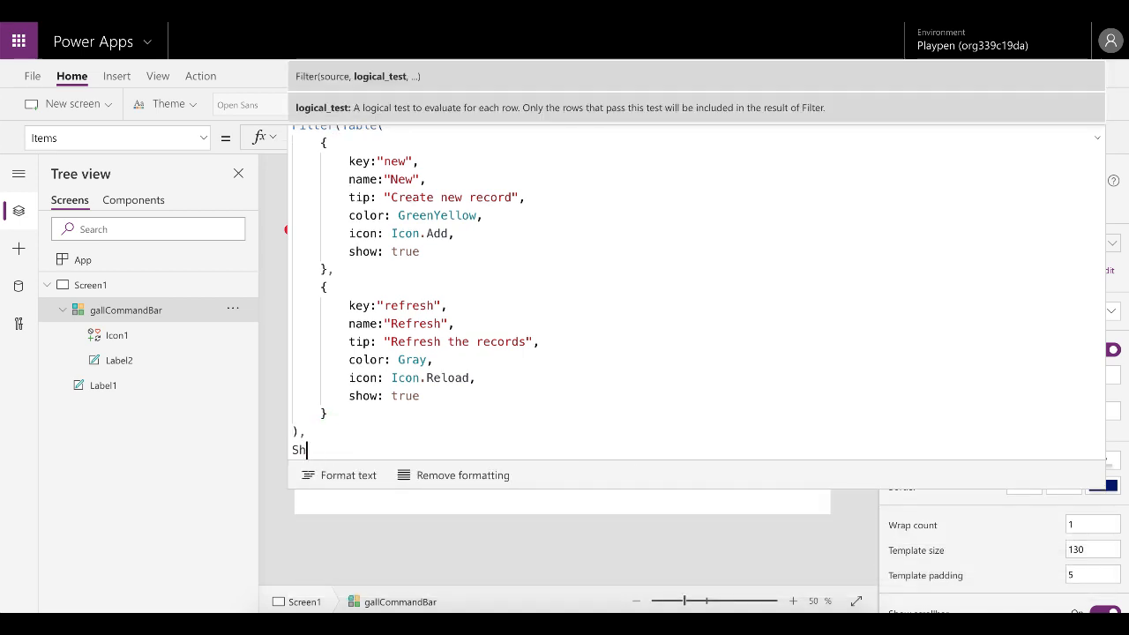
type("show)")
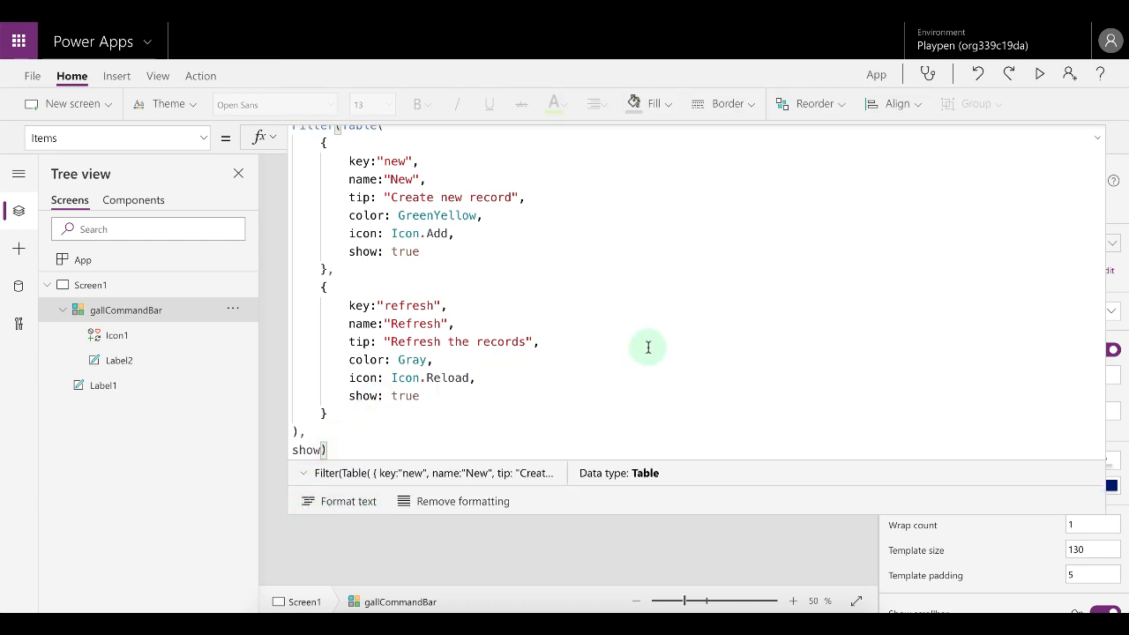
left_click(340, 502)
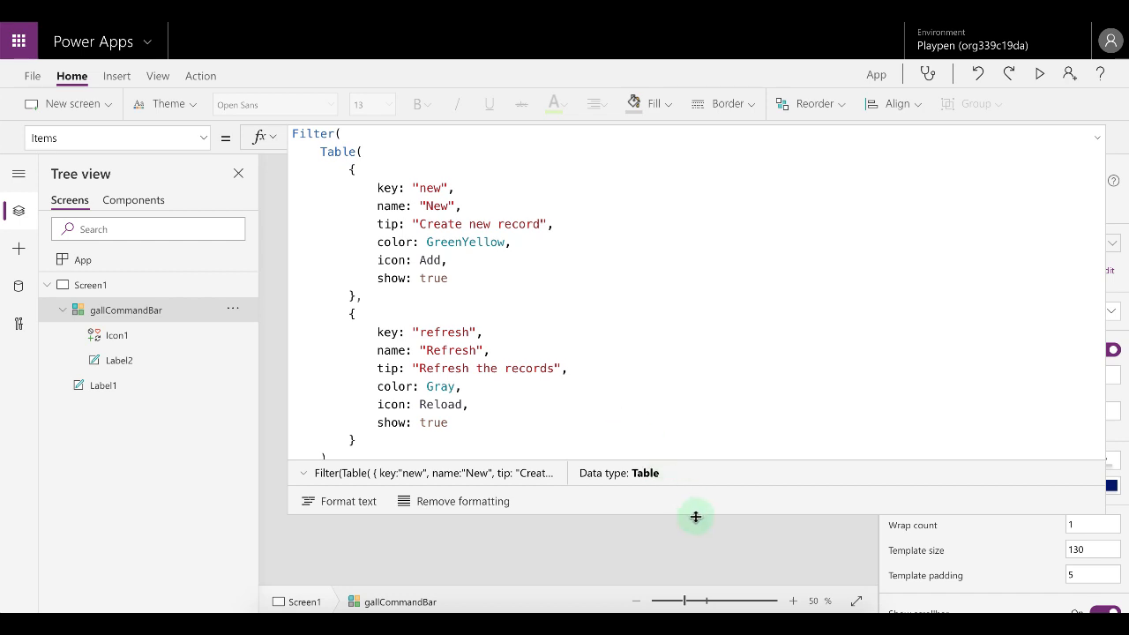
left_click_drag(703, 513, 715, 561)
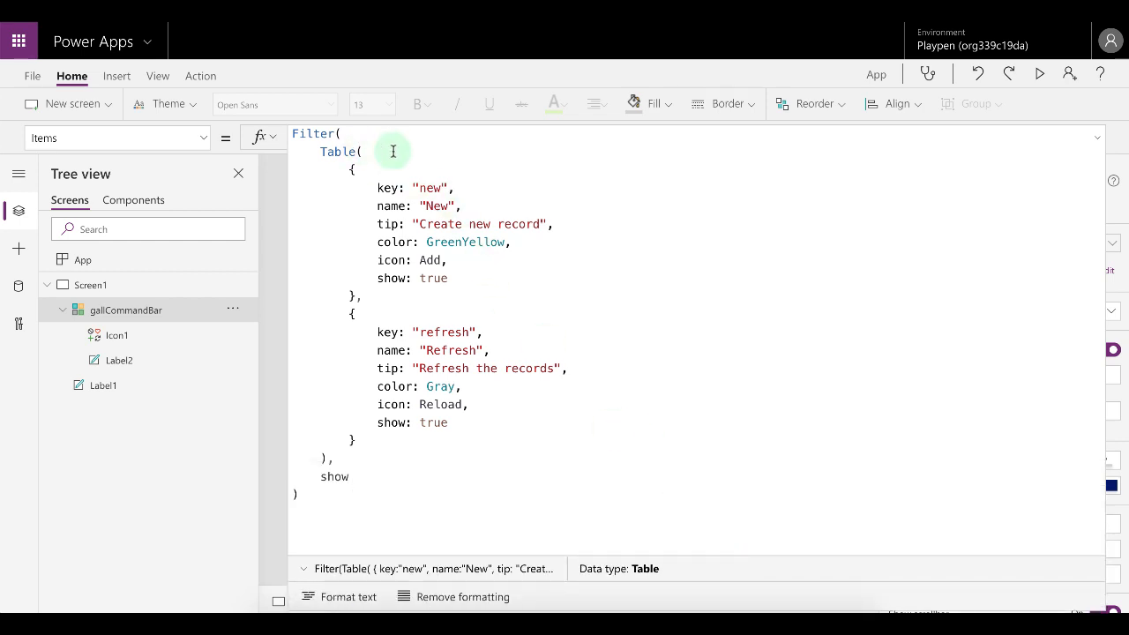
Set the refresh record's show field to false in the Items formula.
left_click(357, 141)
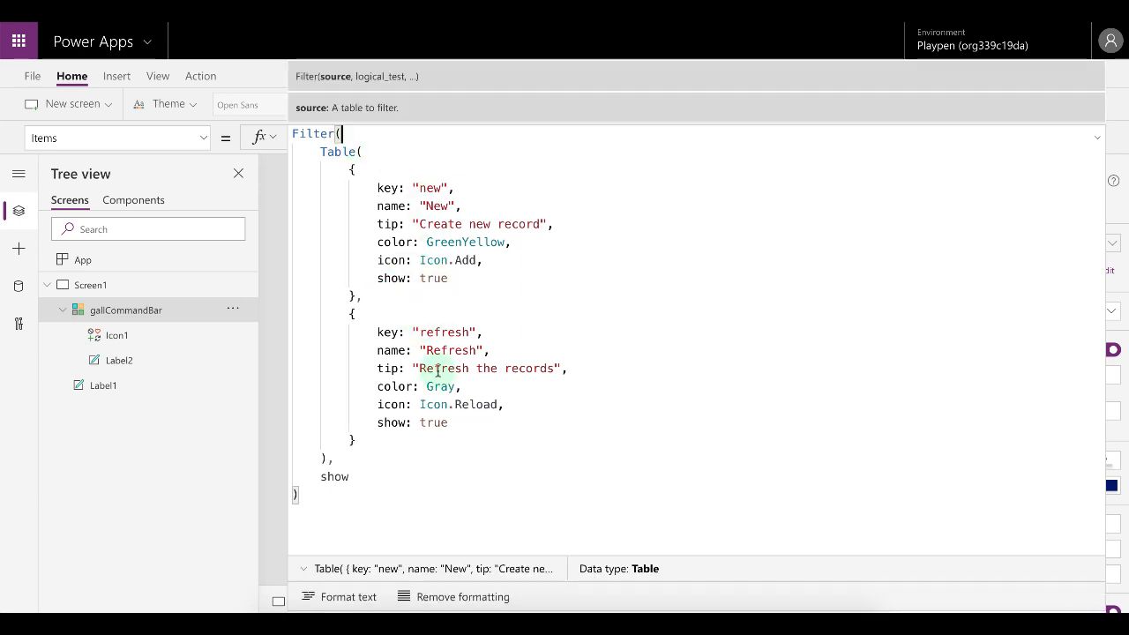
left_click(437, 423)
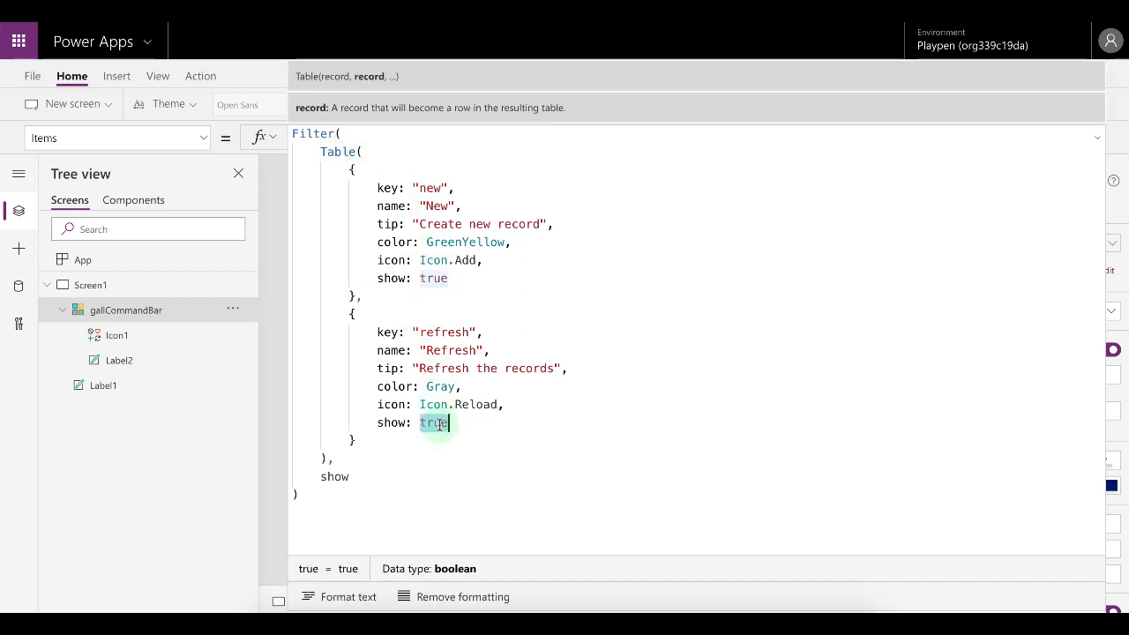
type("false")
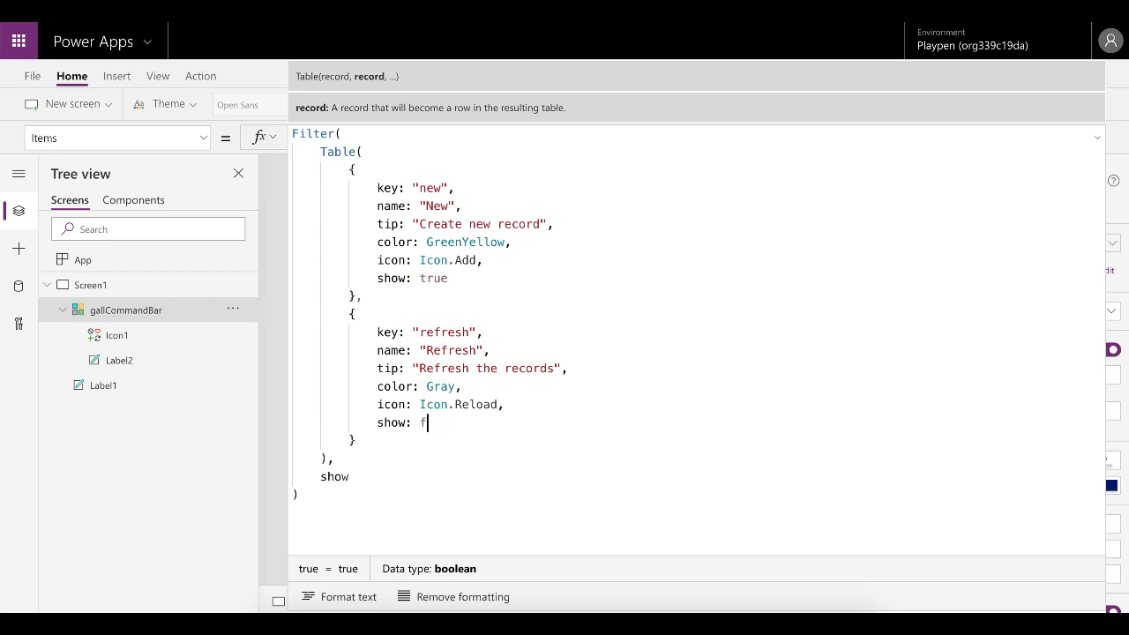
left_click(1098, 141)
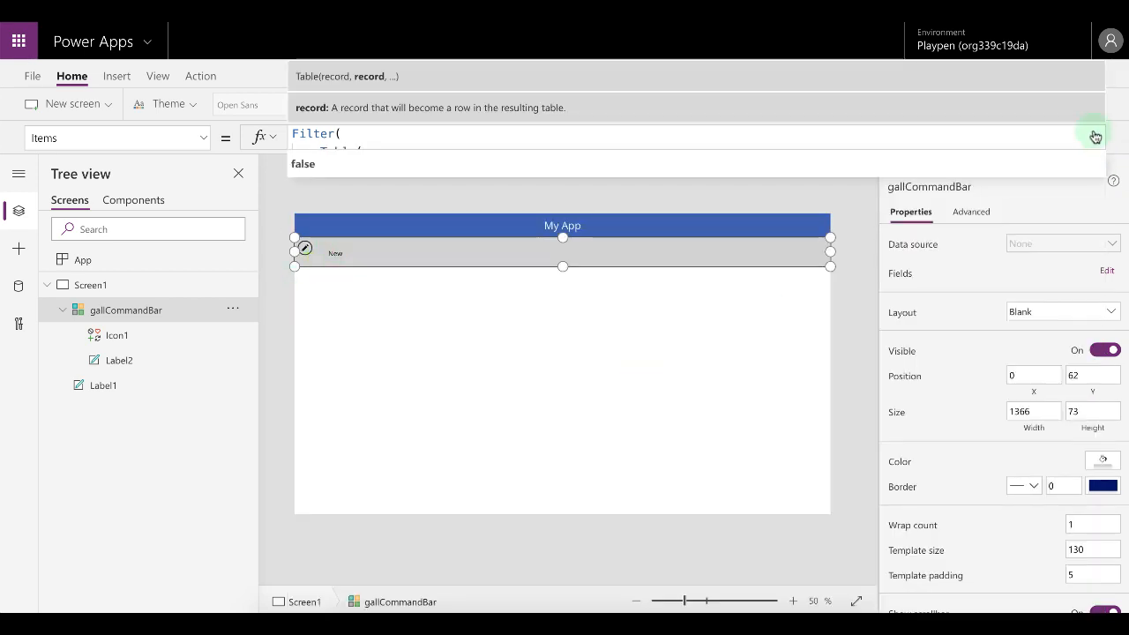
left_click(1095, 137)
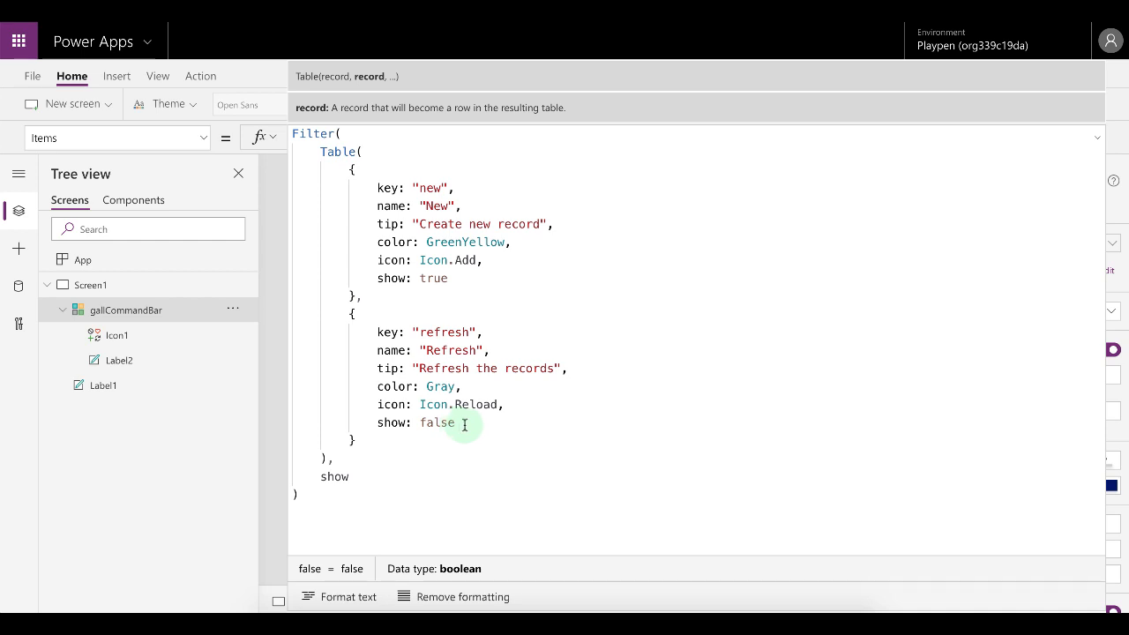
Set the refresh record's show field to User().Email equal to the user's e-mail address in quotes.
left_click_drag(465, 424, 433, 423)
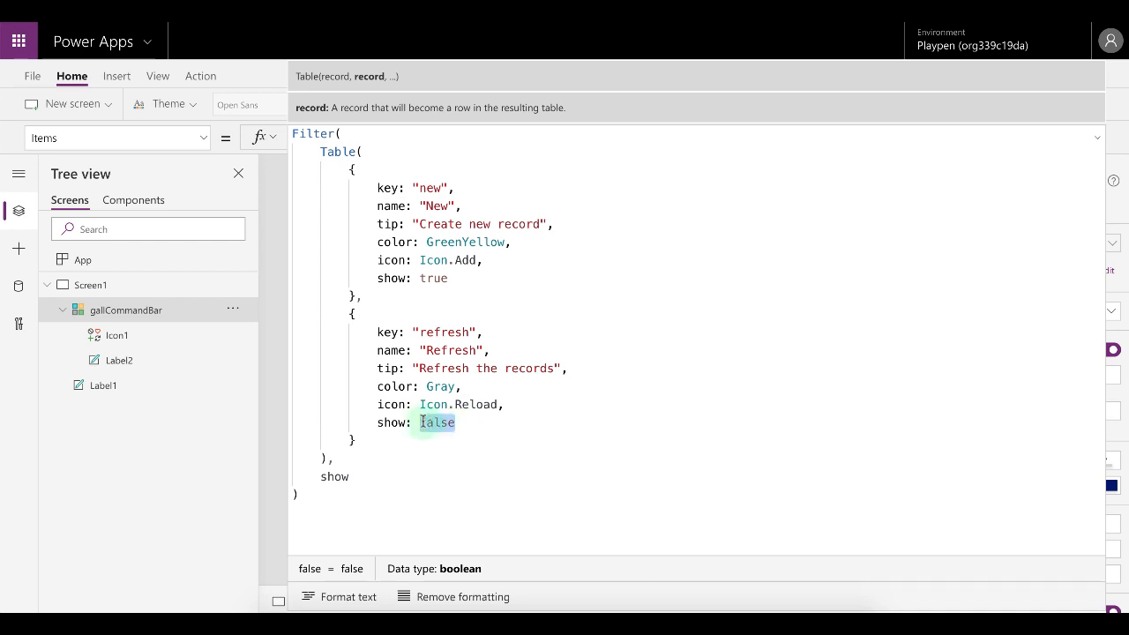
type("us")
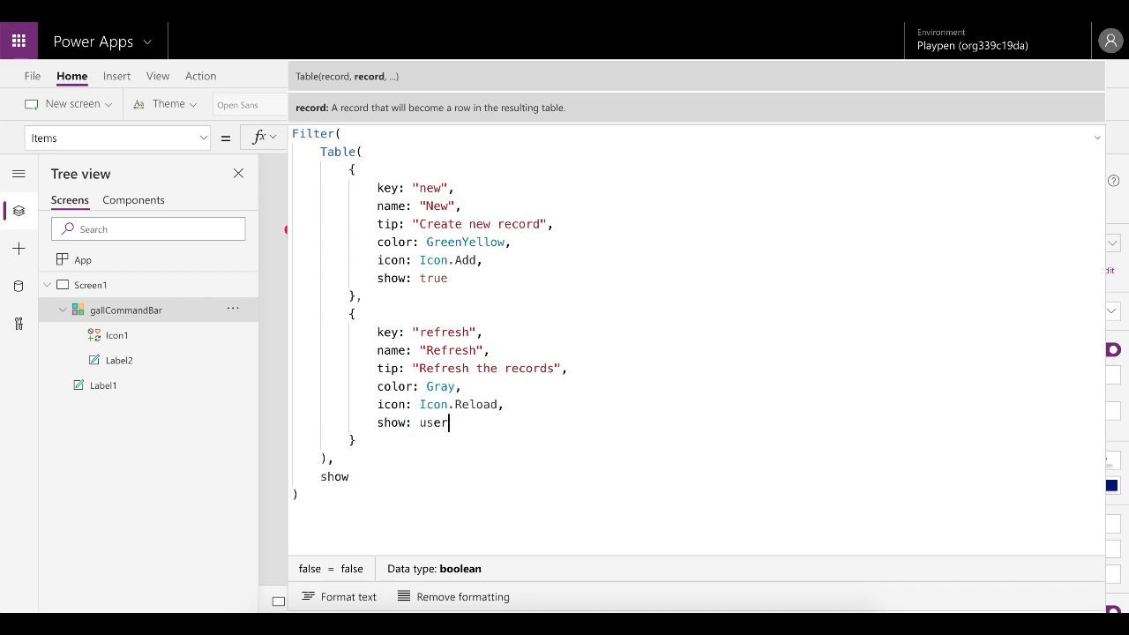
type("er")
key("Tab")
type(".e")
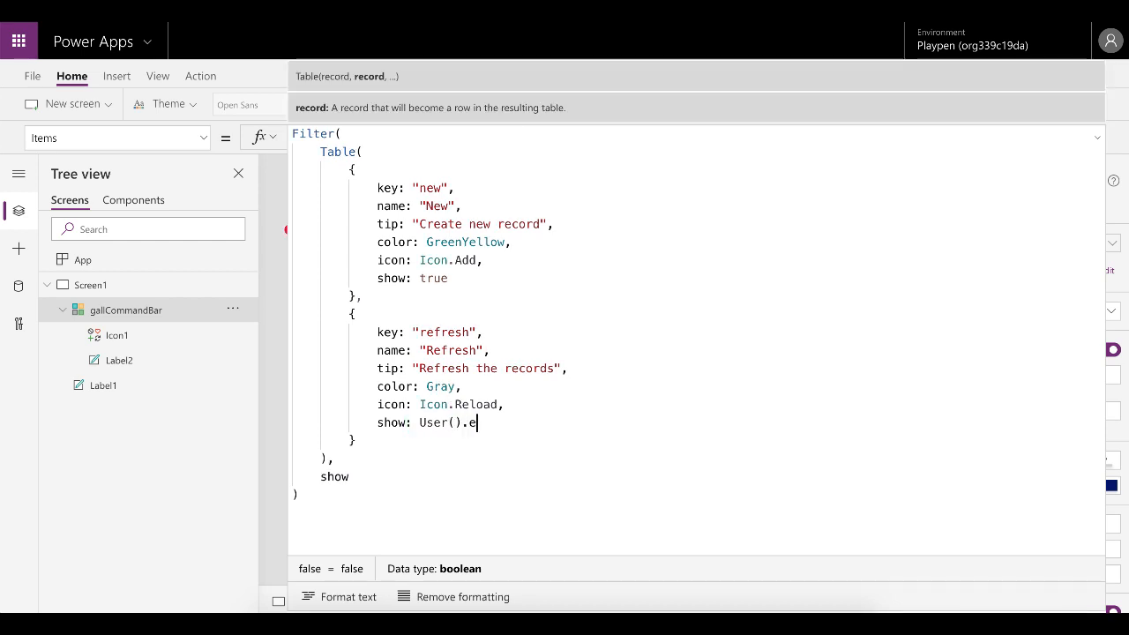
type("mail")
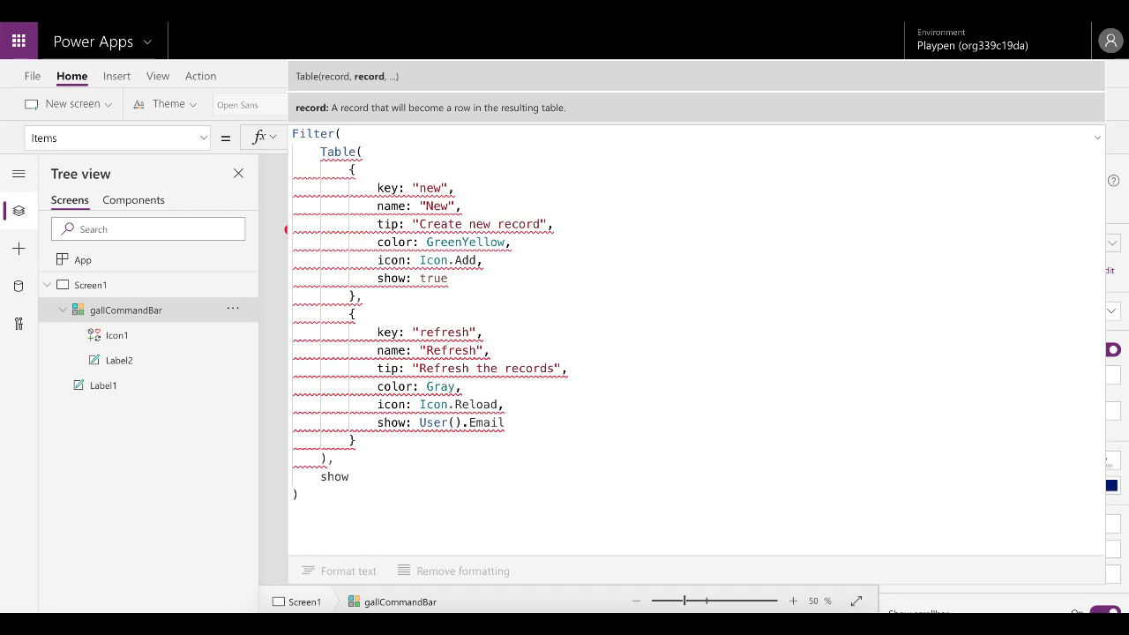
type(" =")
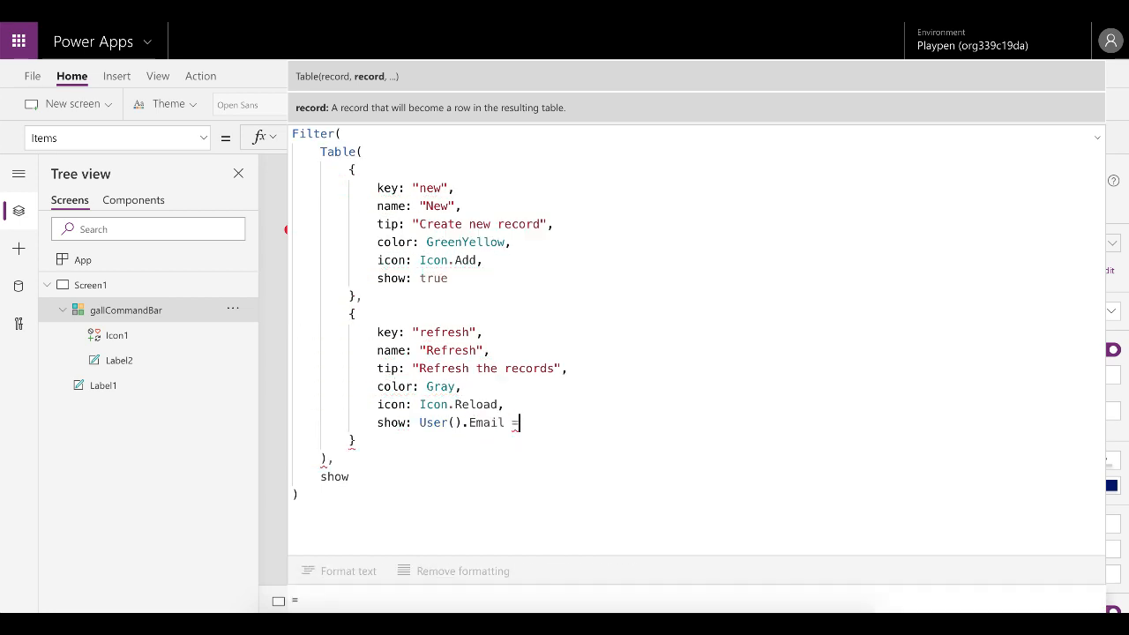
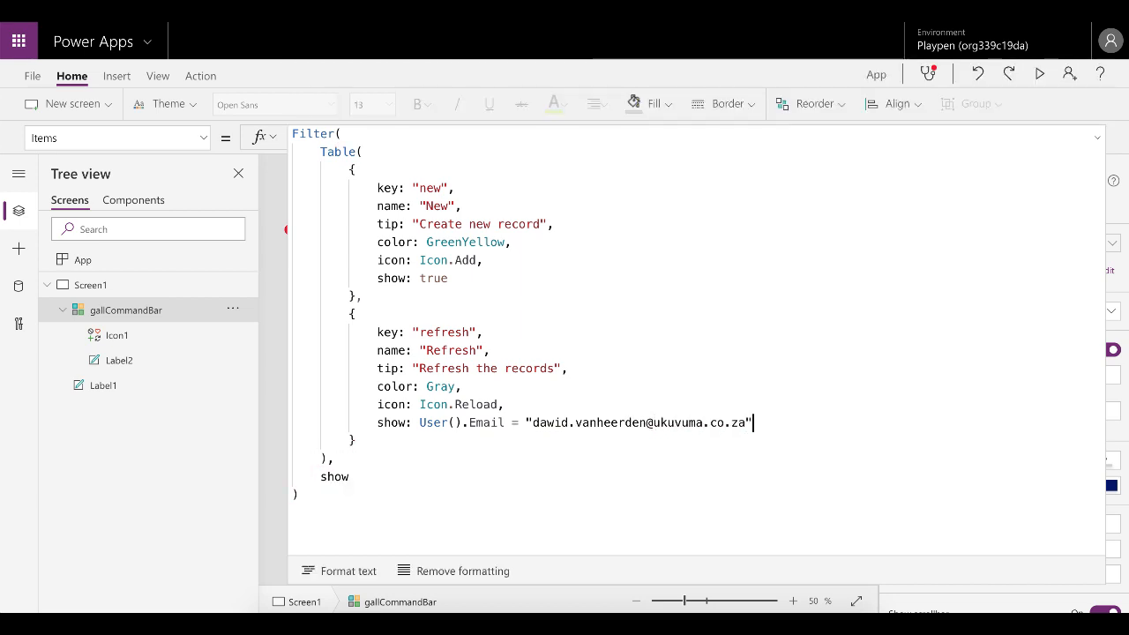
left_click(1098, 138)
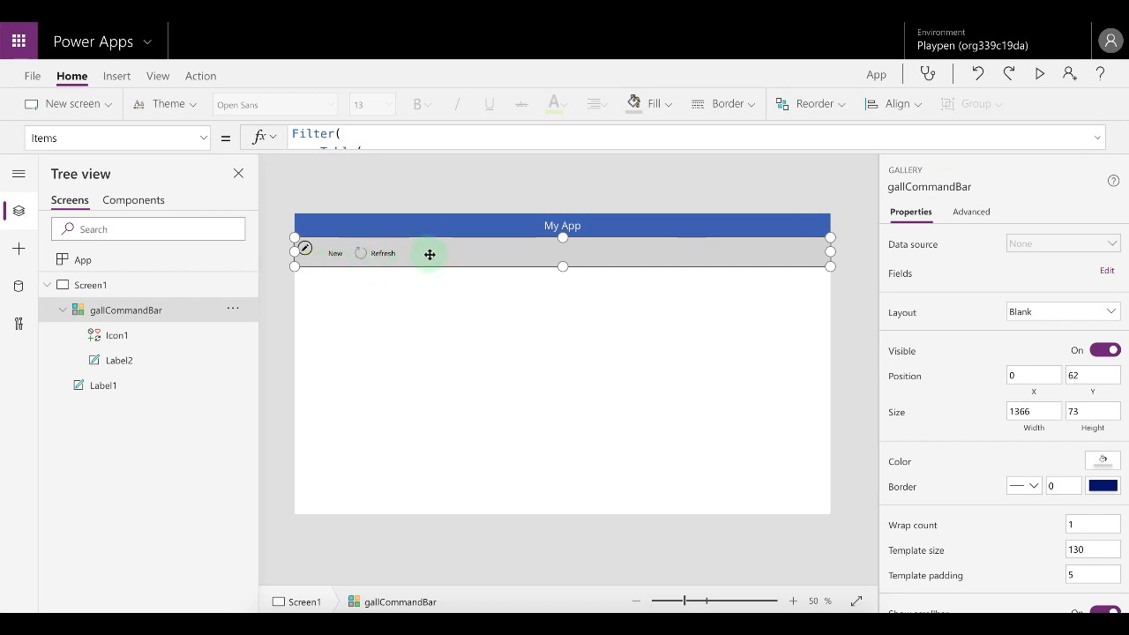
left_click(1097, 136)
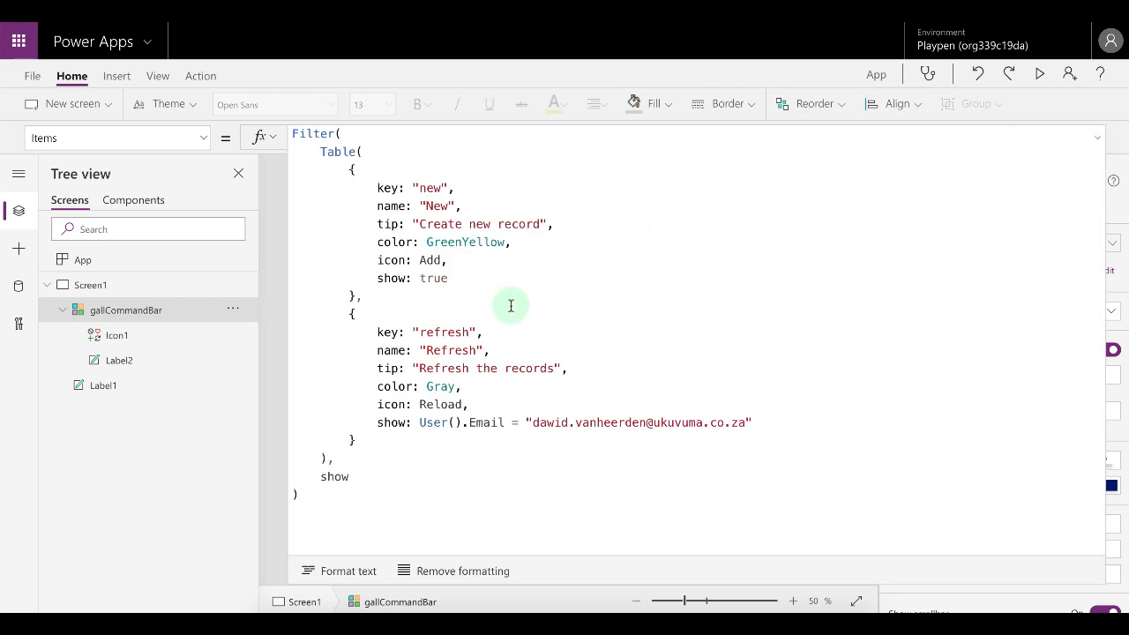
Replace the refresh record's show condition in the gallery Items formula with true.
left_click(335, 133)
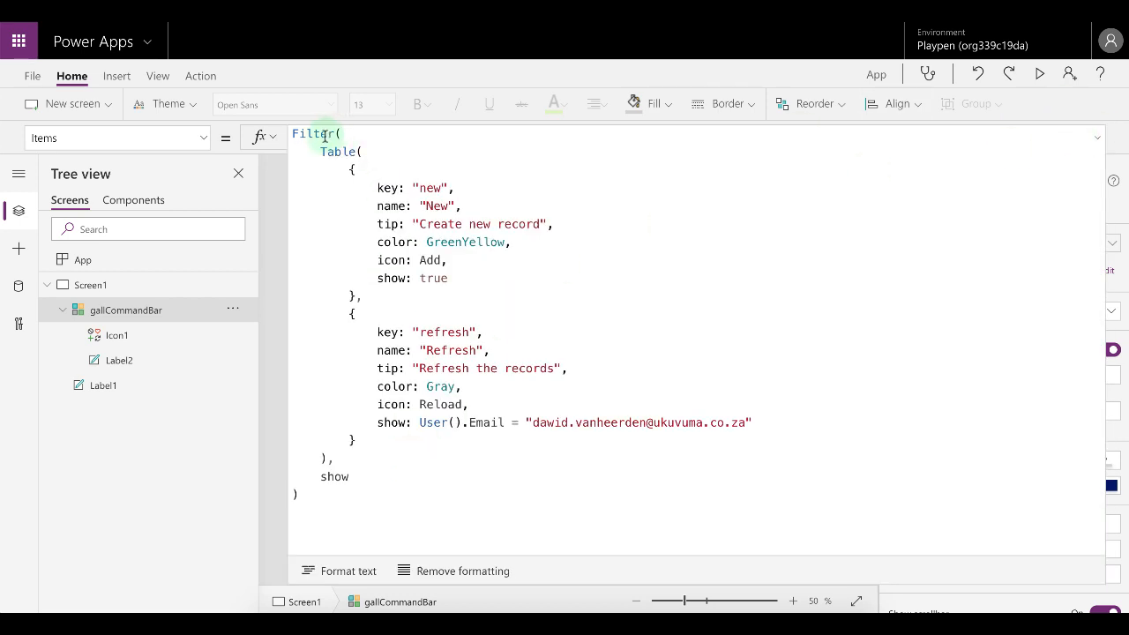
left_click(334, 477)
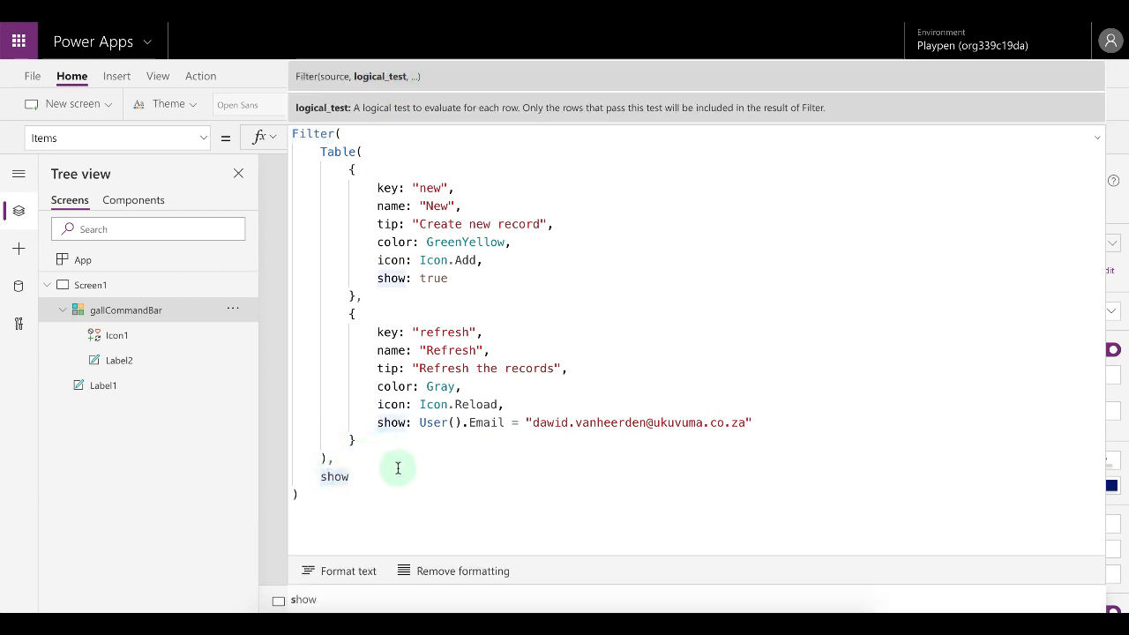
double_click(352, 481)
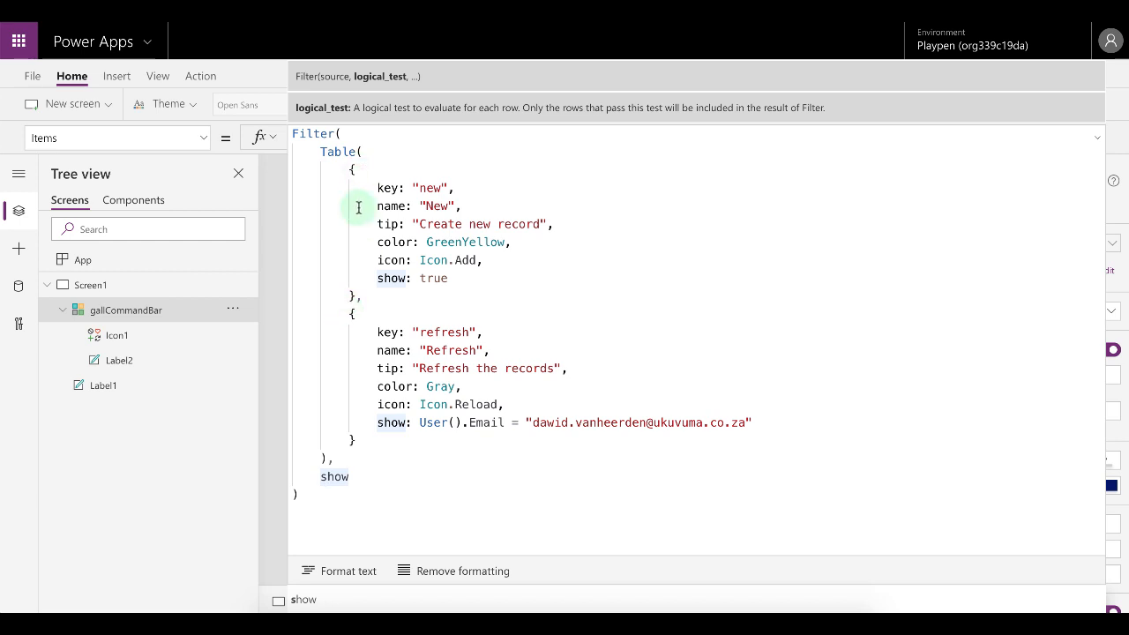
left_click_drag(421, 423, 751, 421)
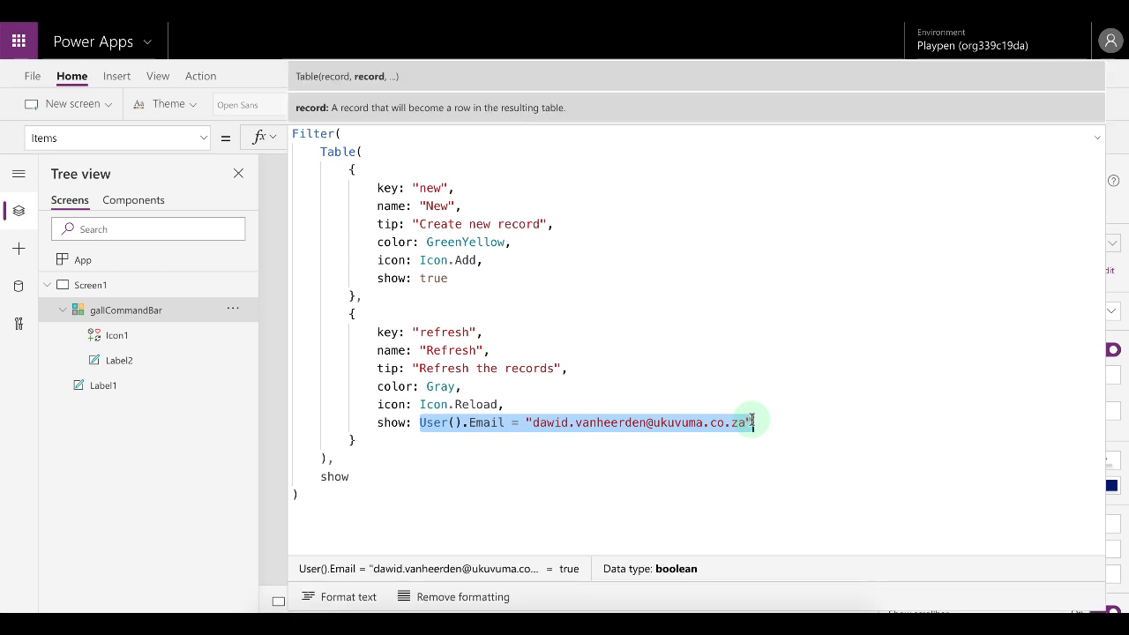
key("Delete")
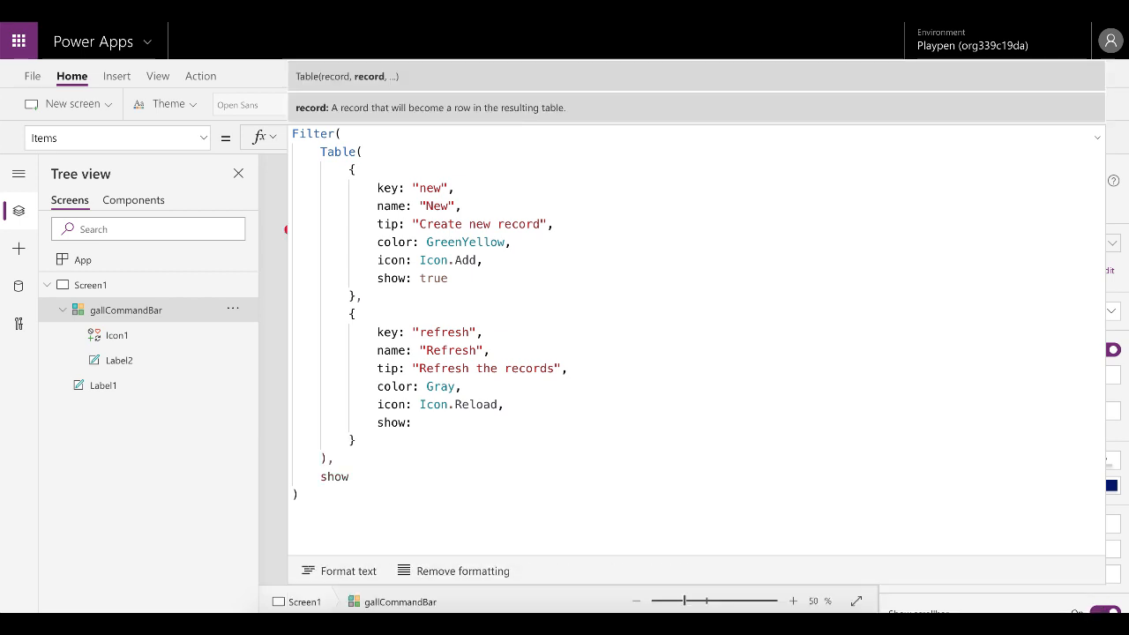
type("true")
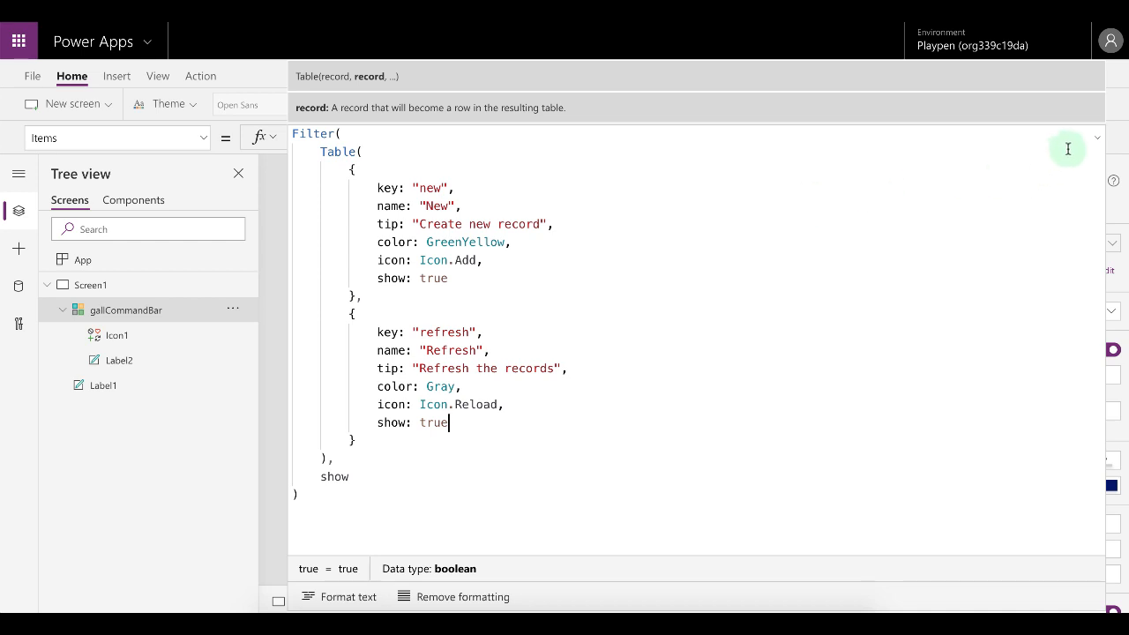
left_click(1096, 139)
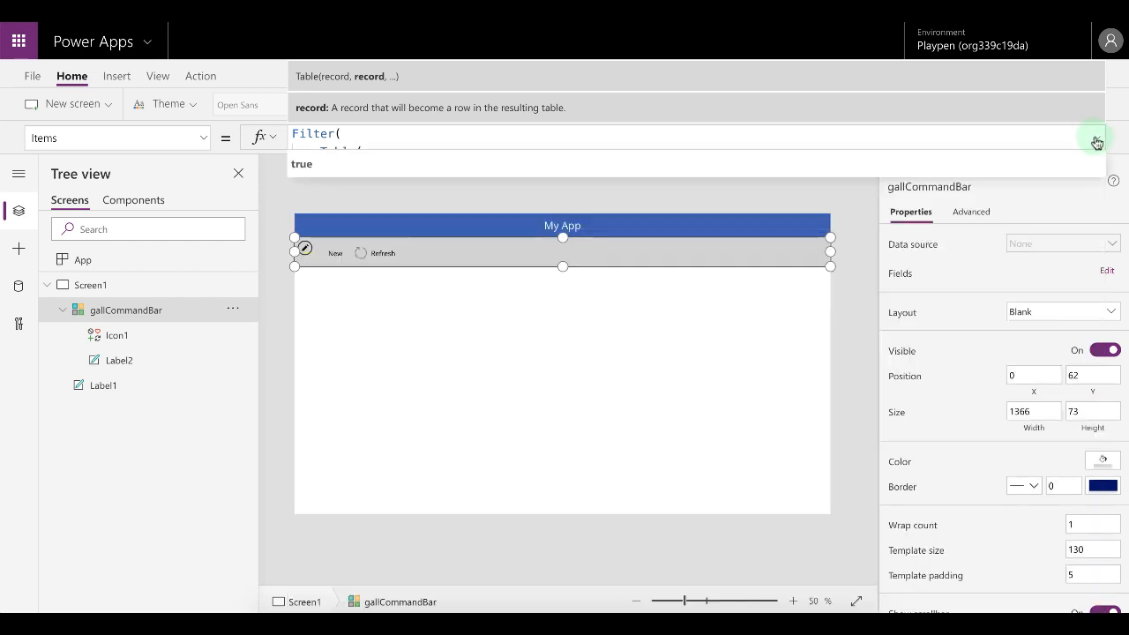
Set the gallery icon's Tooltip property to ThisItem.tip.
left_click(336, 255)
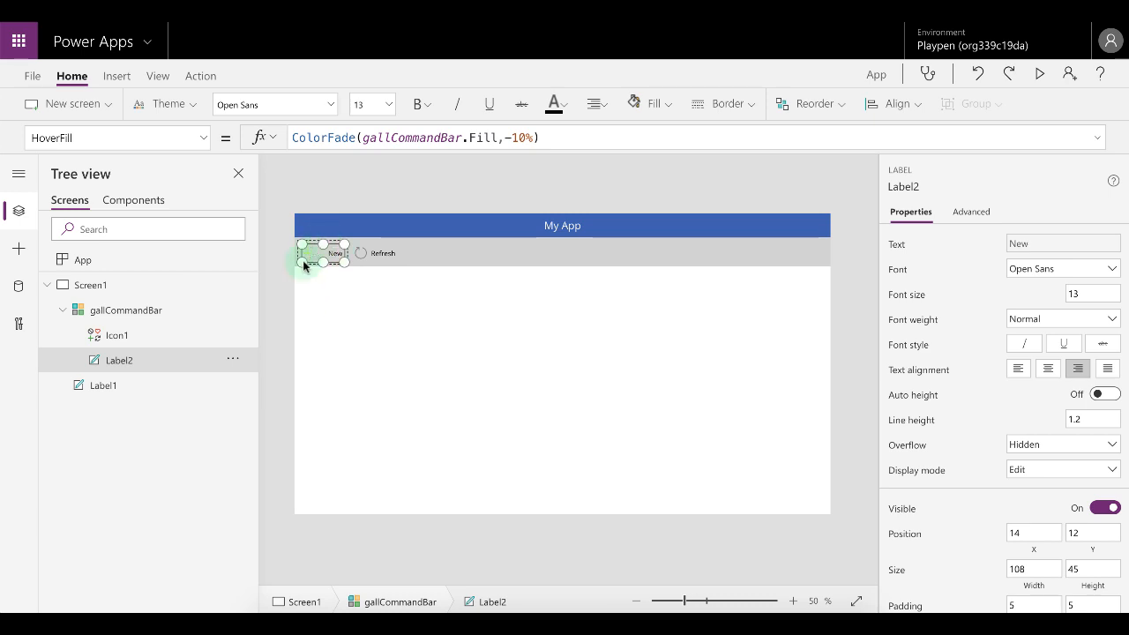
left_click(134, 339)
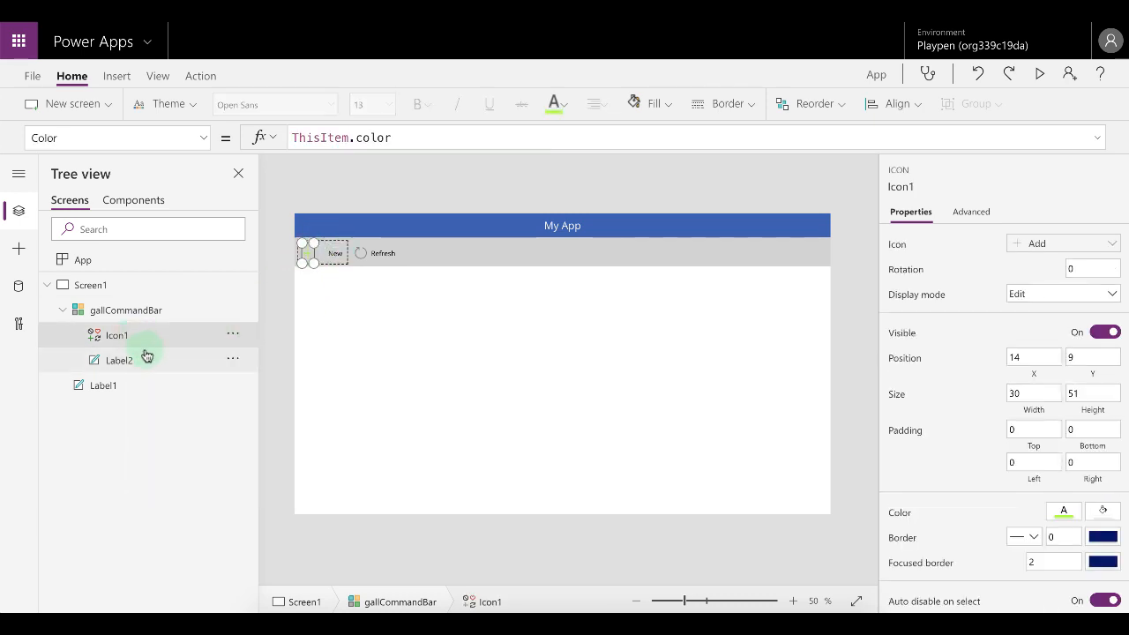
left_click(152, 362)
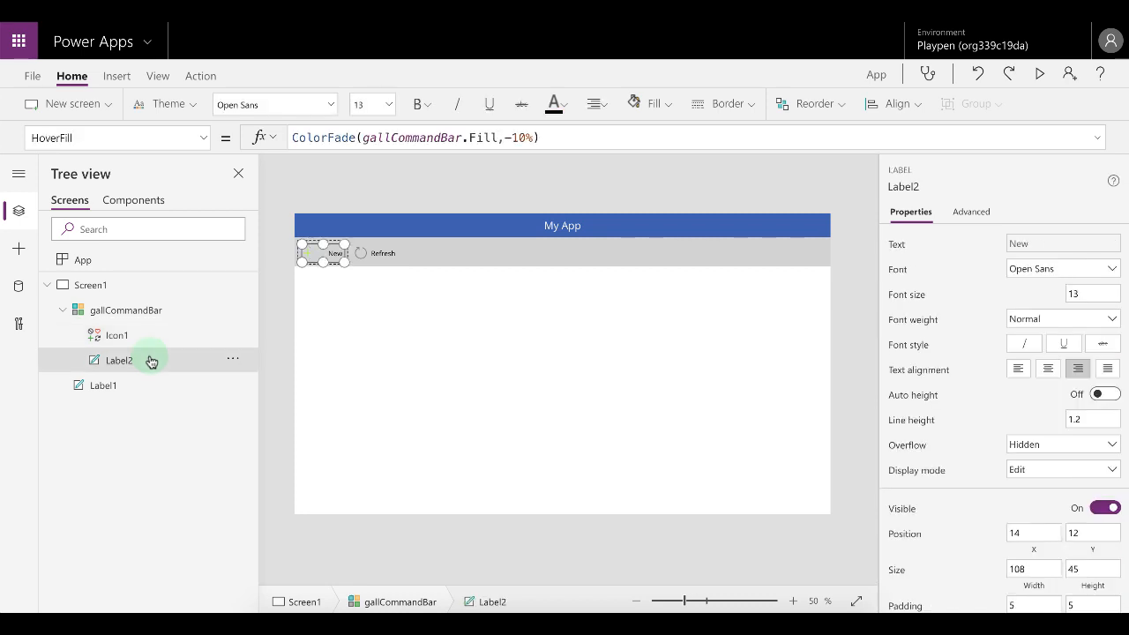
left_click(151, 336)
left_click(204, 138)
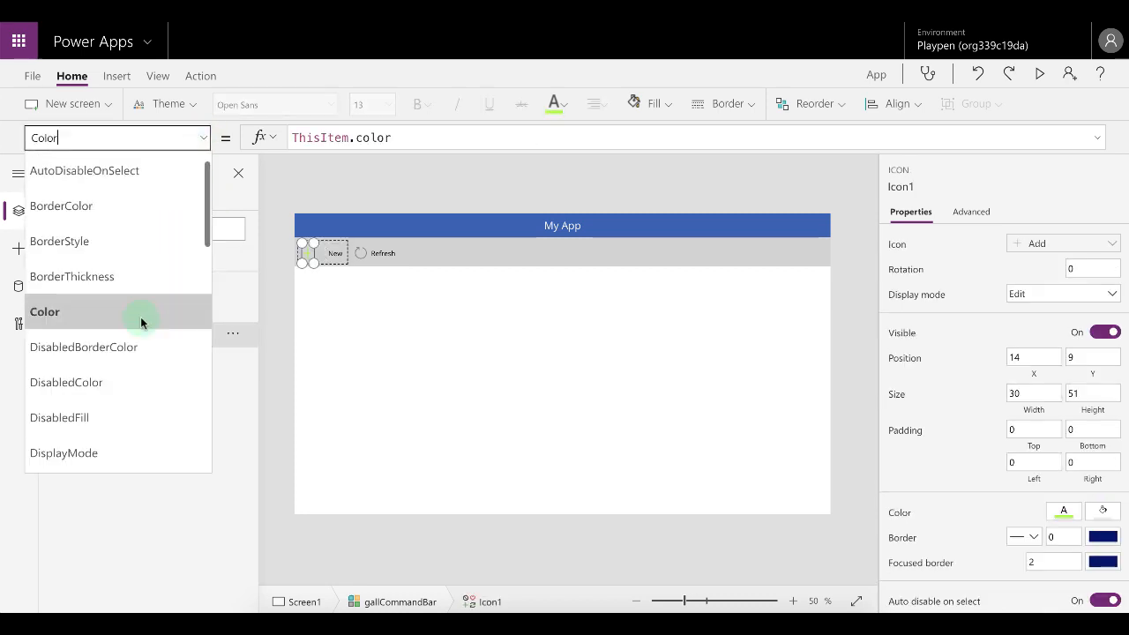
scroll(137, 335, "down", 8)
scroll(135, 343, "up", 7)
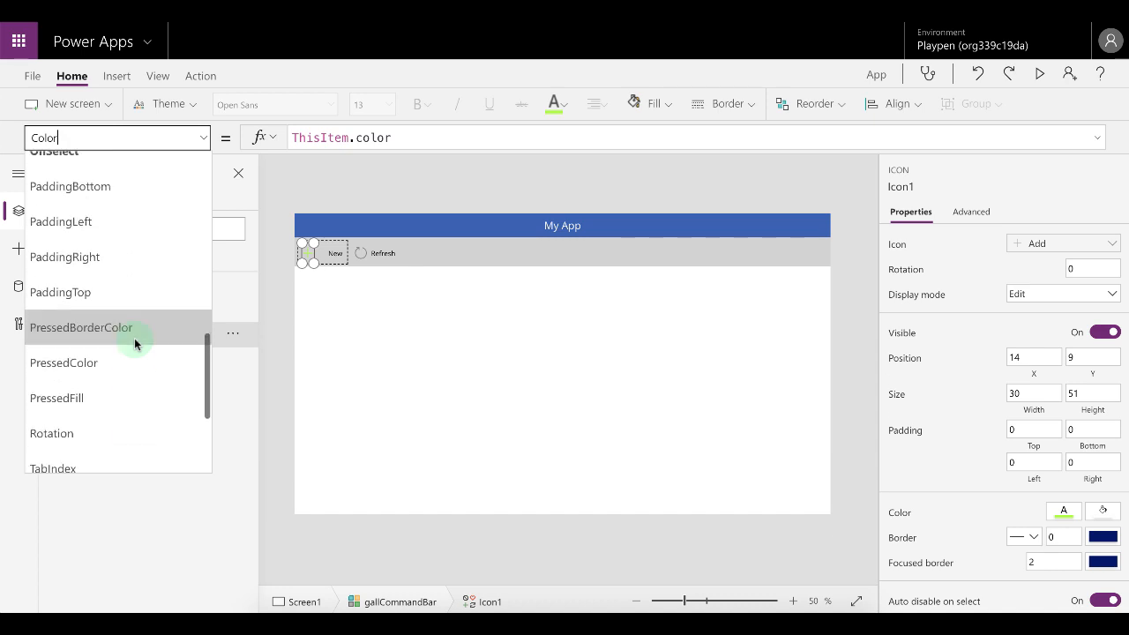
scroll(134, 343, "down", 8)
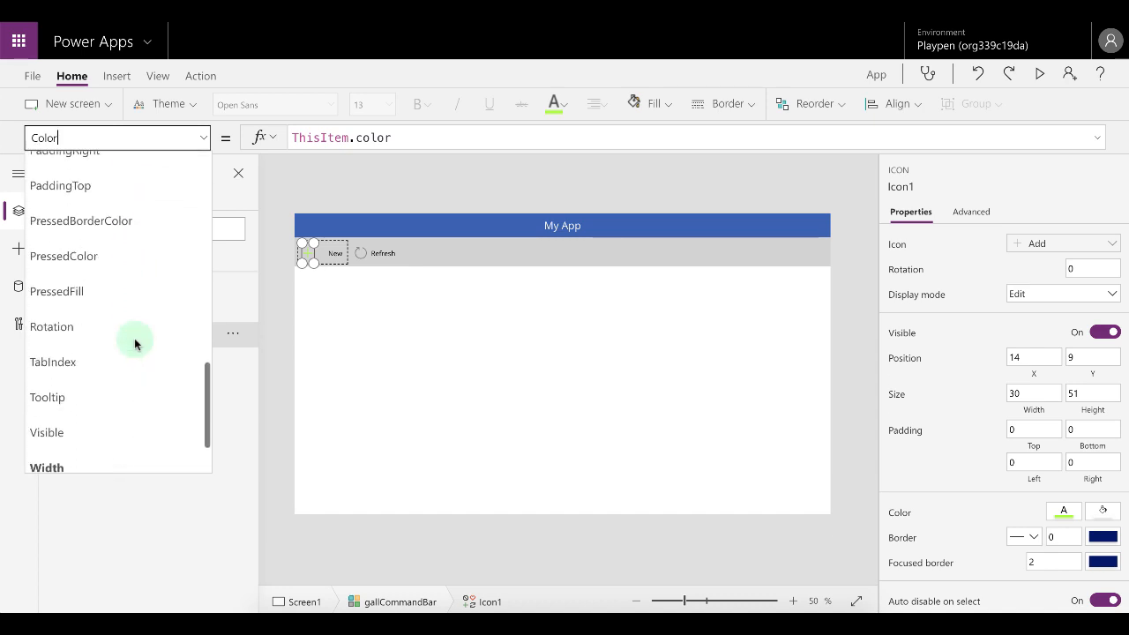
left_click(126, 344)
double_click(316, 136)
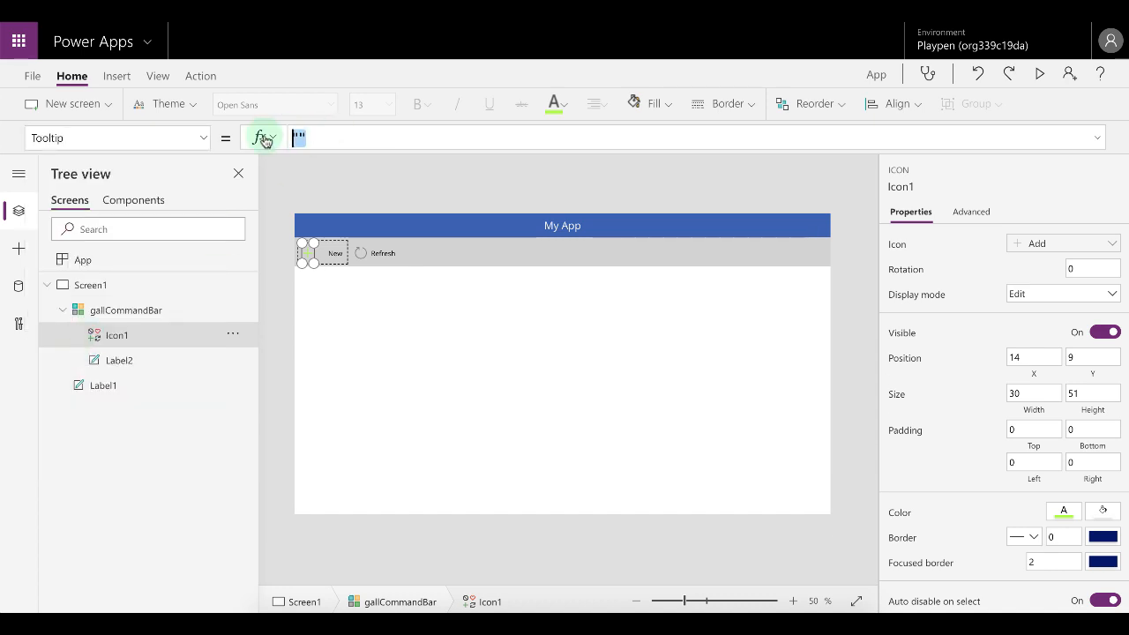
type("thisI")
key("Tab")
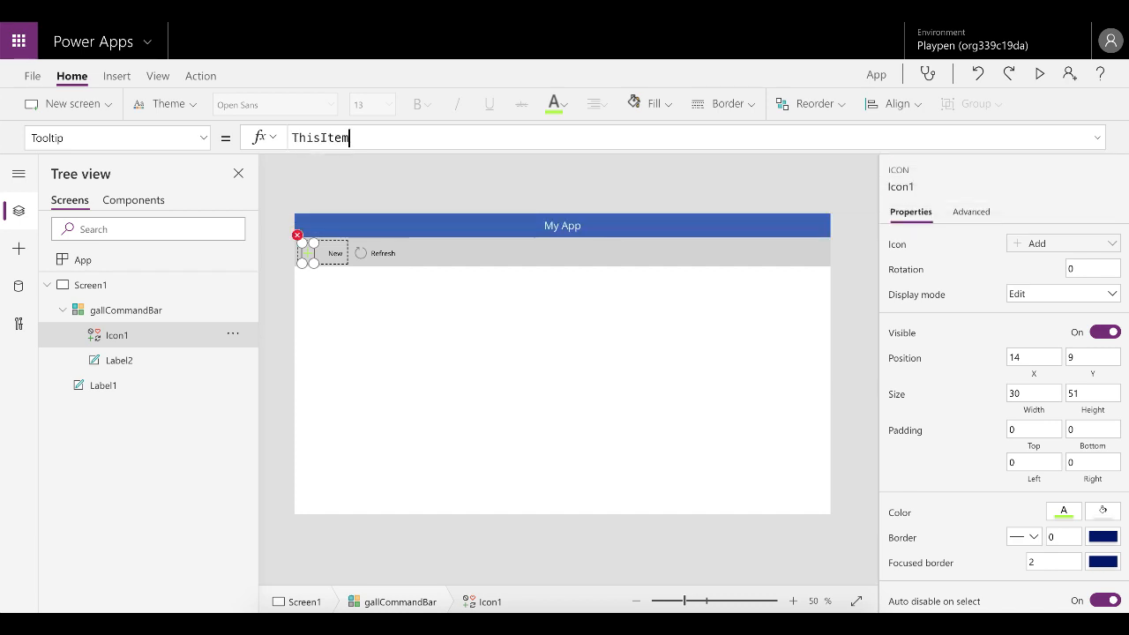
type(".tip")
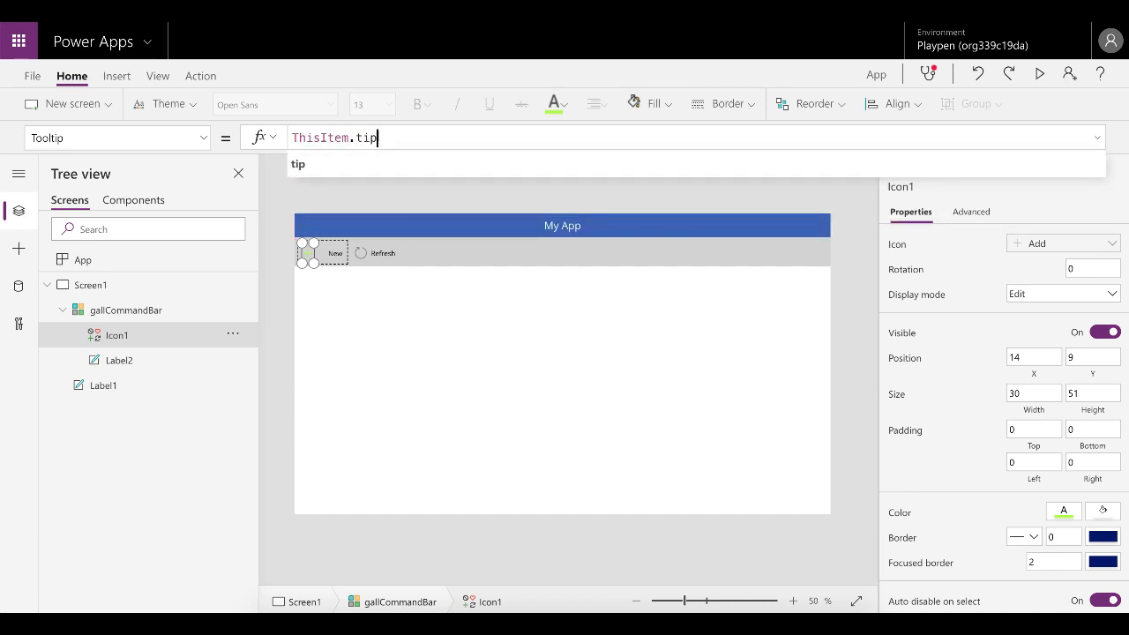
key("ctrl+a")
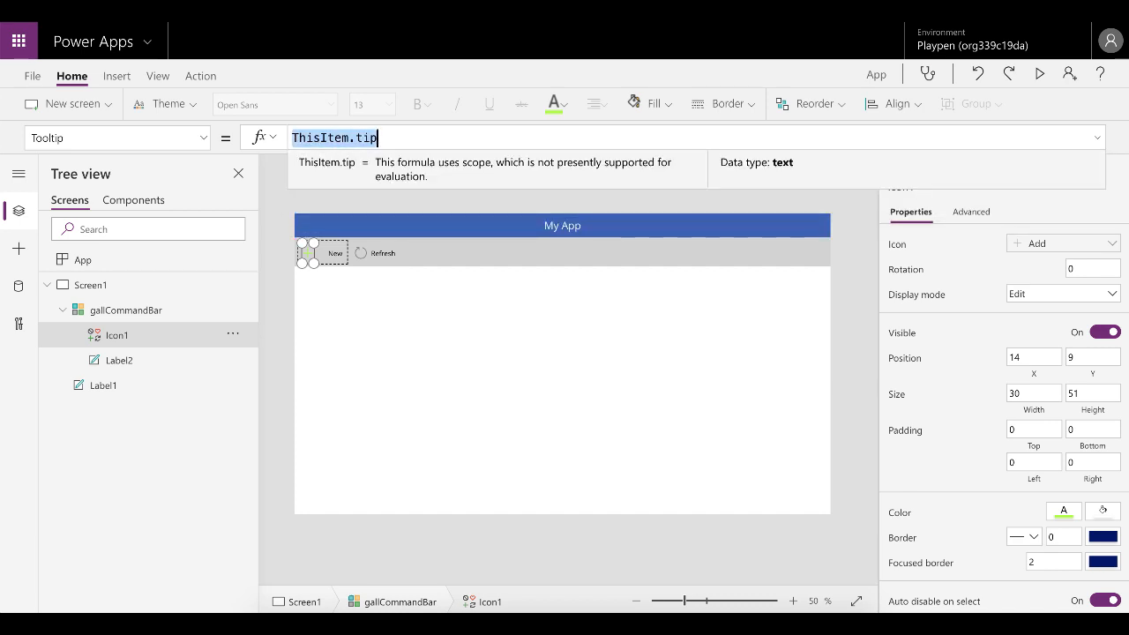
Select both the gallery icon and label and set their Tooltip property to ThisItem.tip.
left_click(330, 258)
left_click(203, 137)
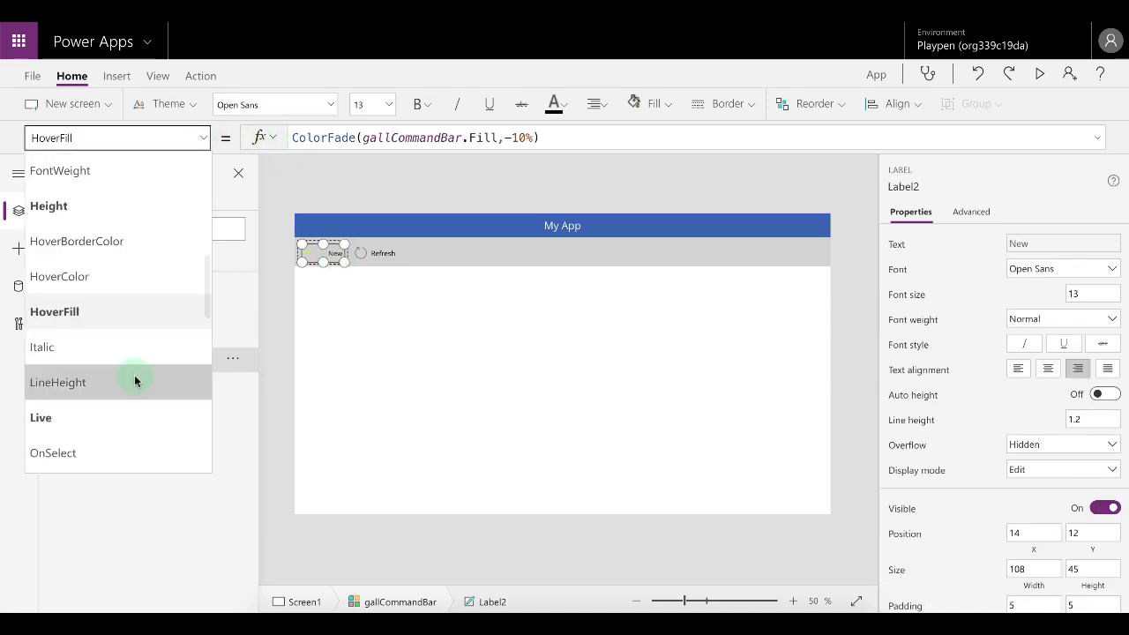
scroll(134, 377, "down", 10)
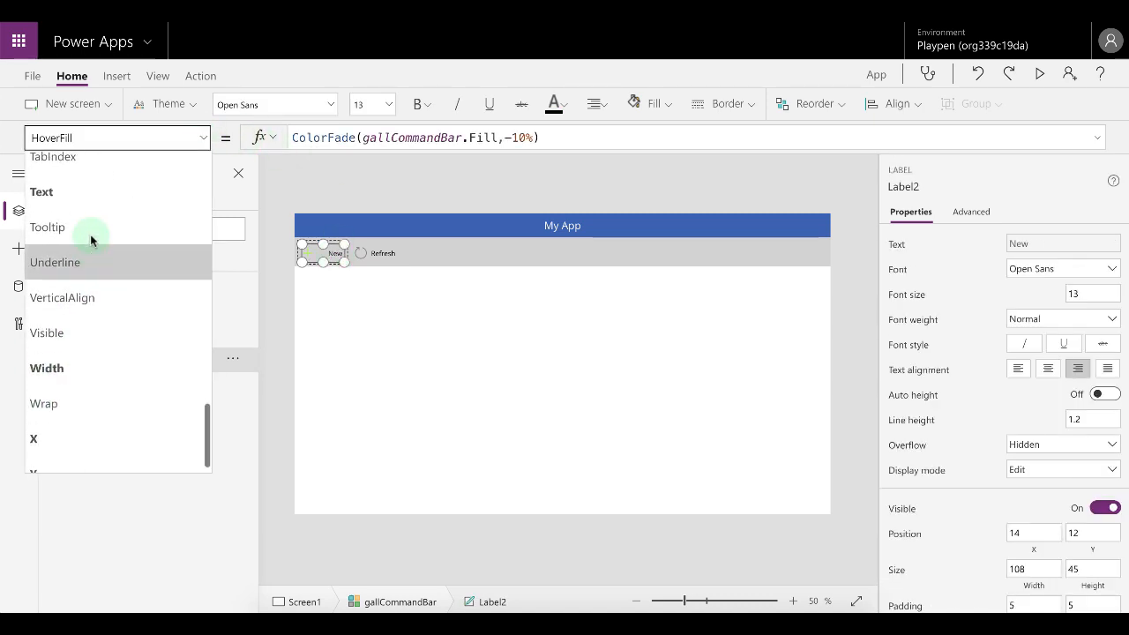
scroll(91, 239, "up", 1)
left_click(88, 283)
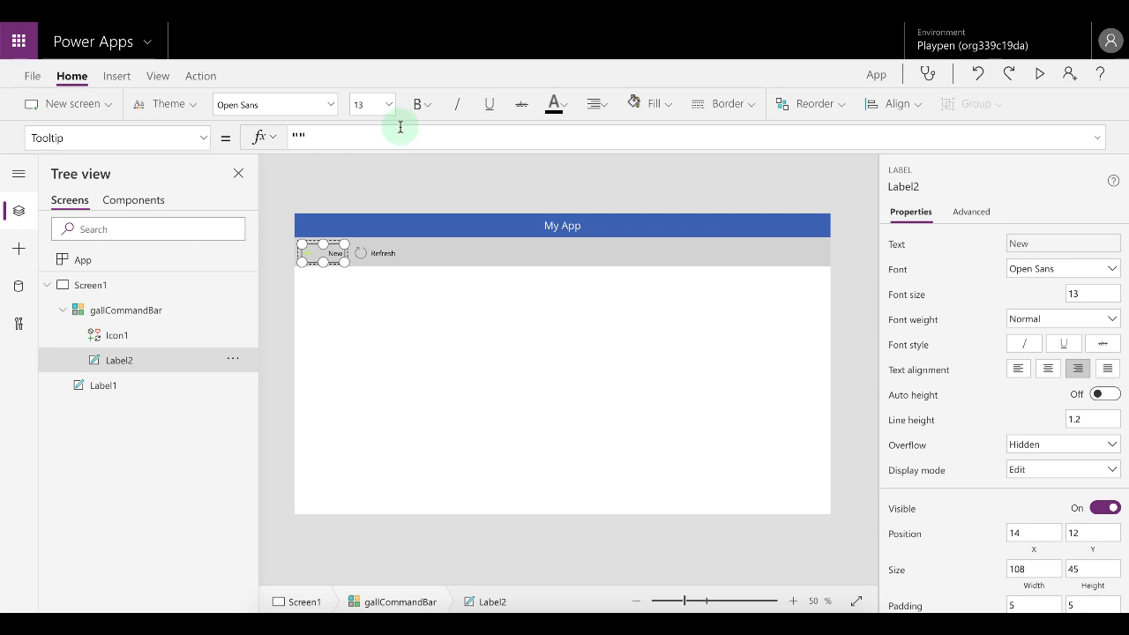
key("ctrl+a")
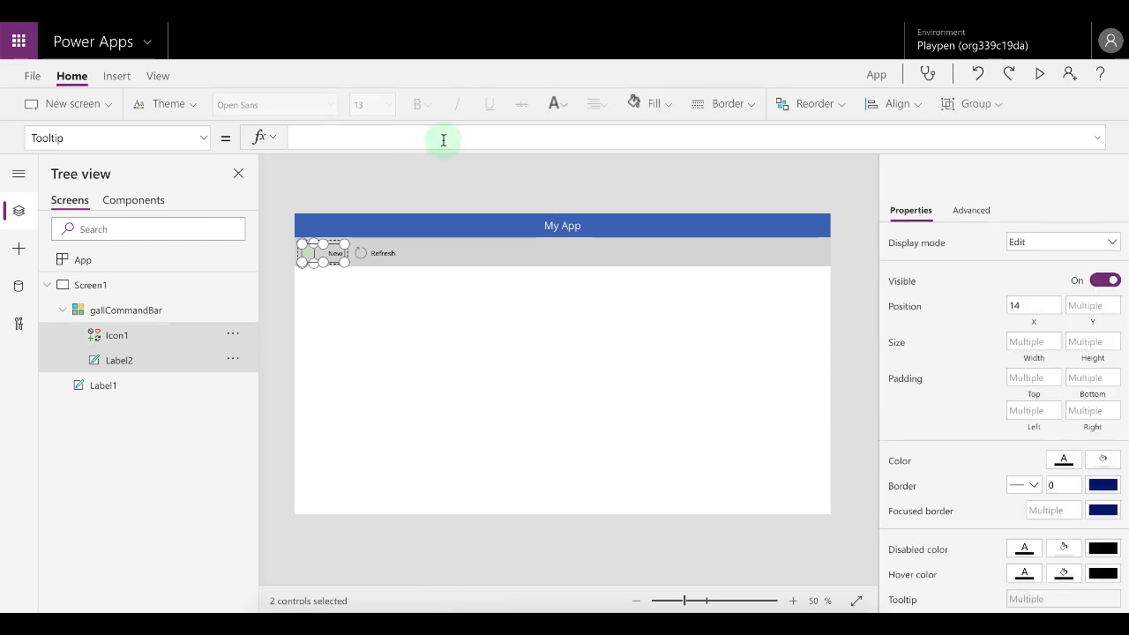
left_click(443, 139)
type("ThisItem.tip")
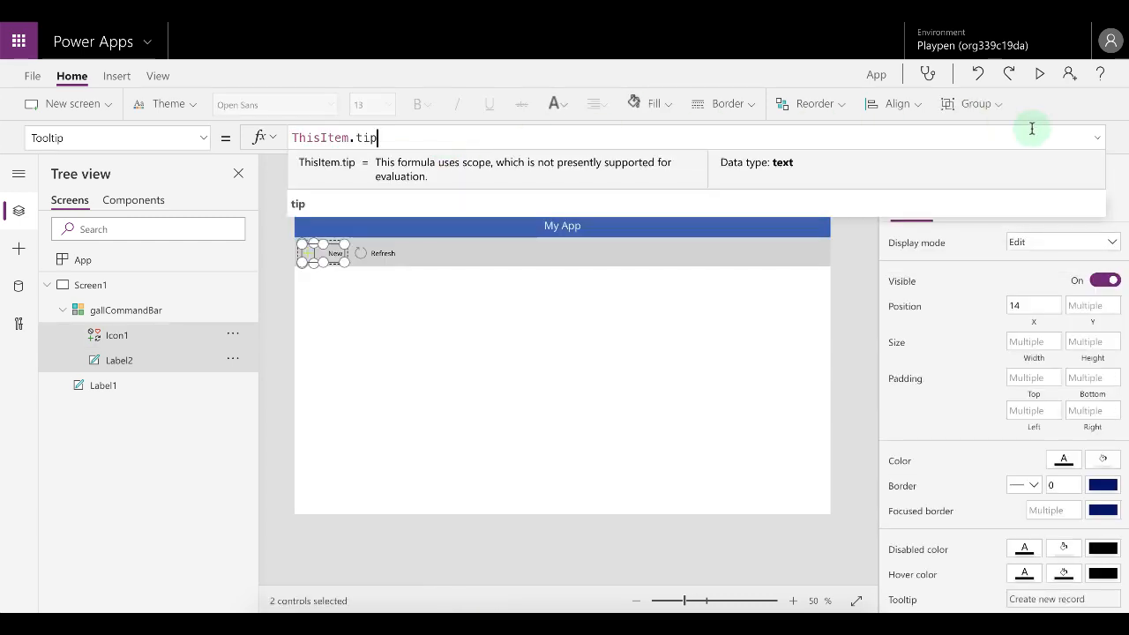
Preview the app to check the menu item tooltips, then reselect the gallery's icon.
left_click(1040, 77)
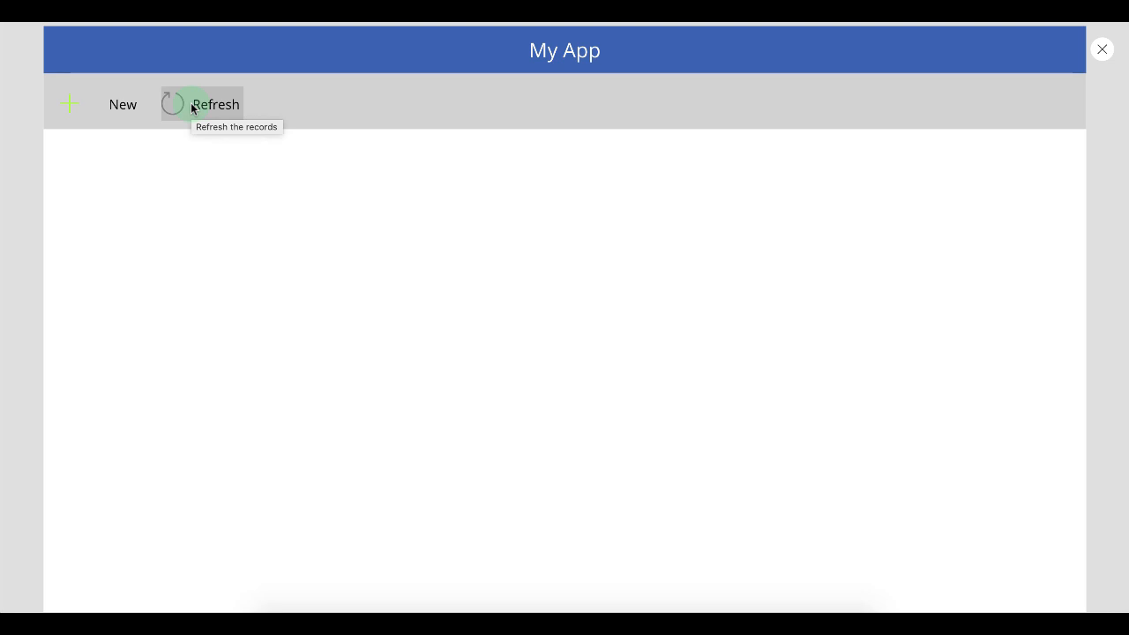
key("Escape")
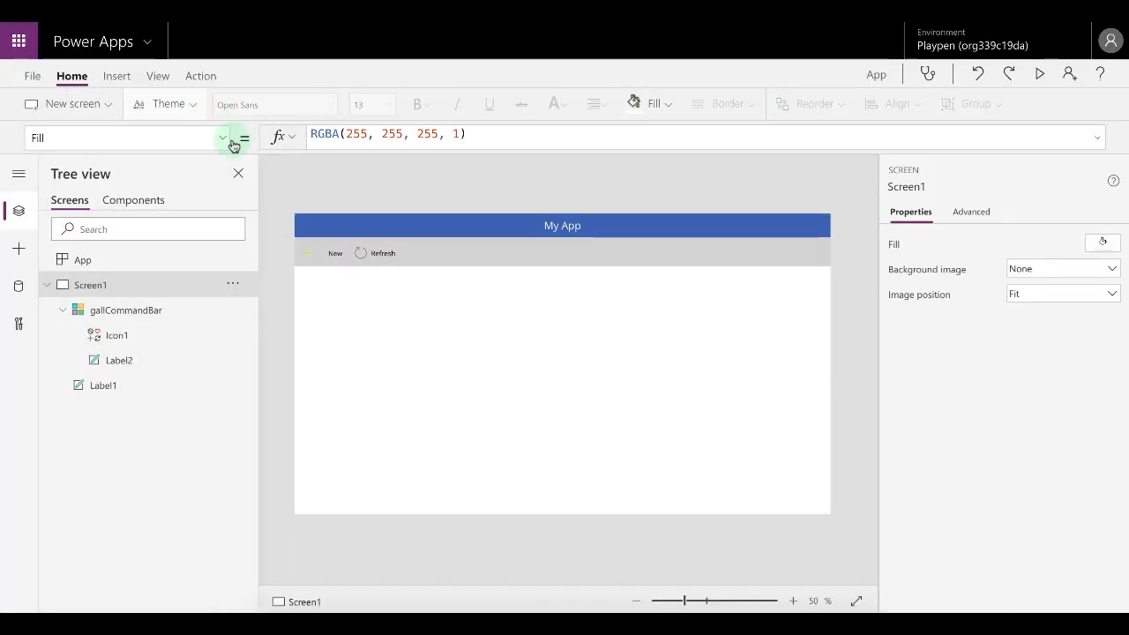
left_click(360, 253)
left_click(301, 256)
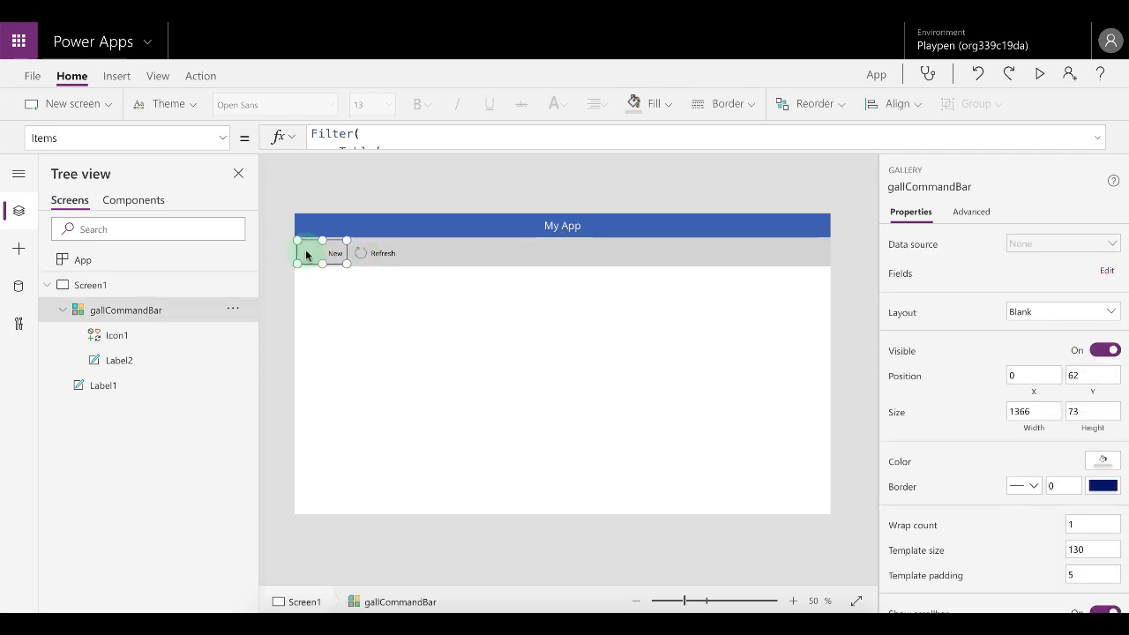
left_click(309, 256)
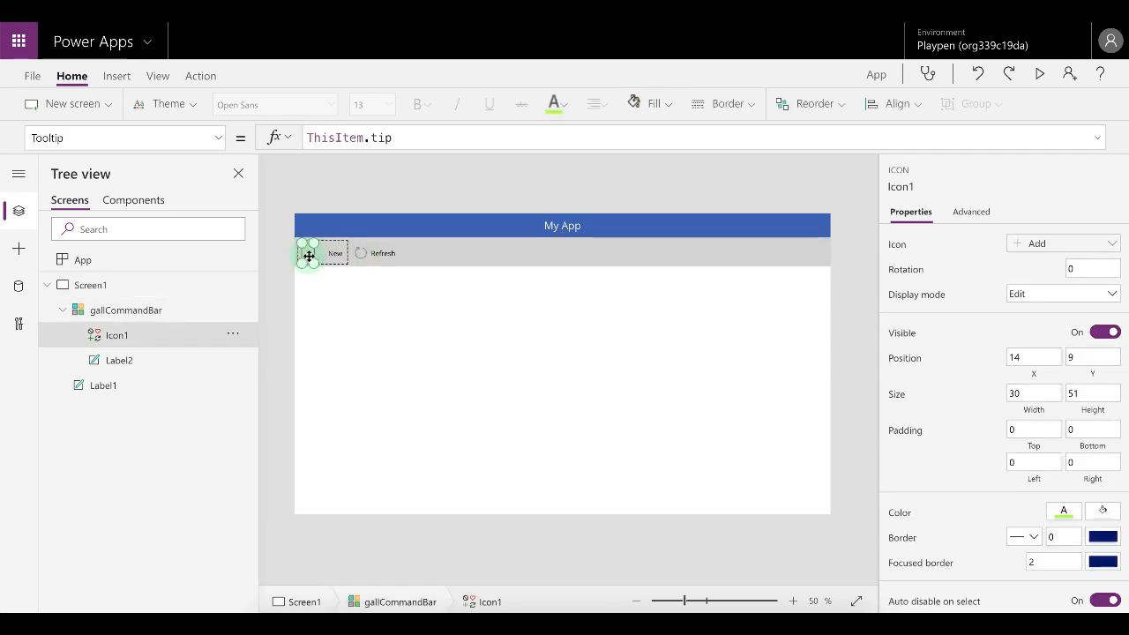